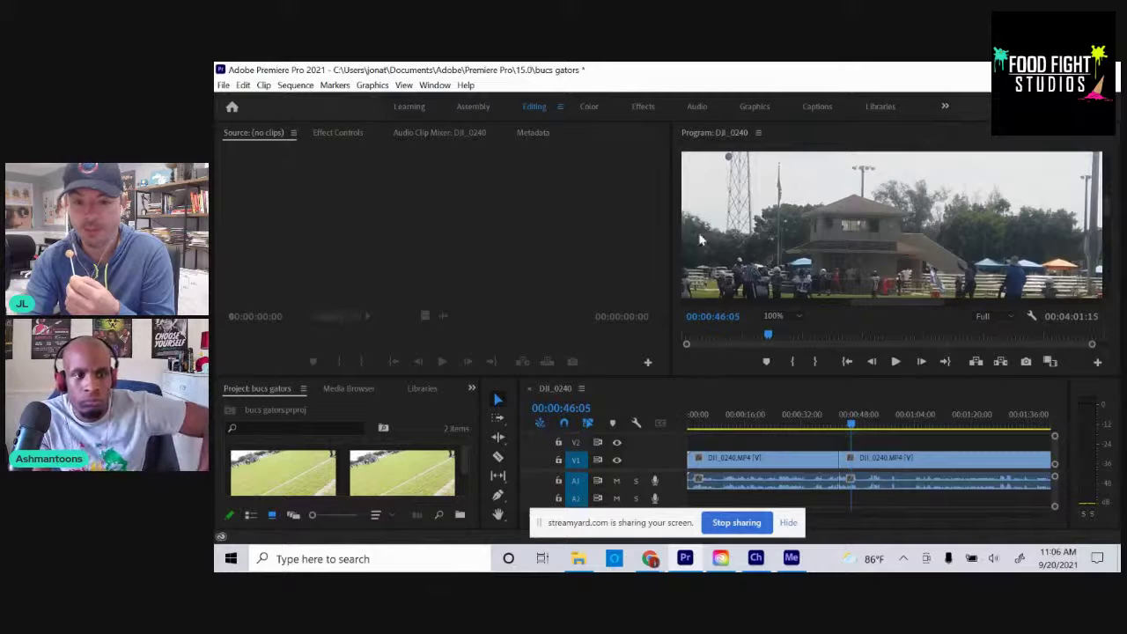
# Play the sequence from 00:00:34:23 to about 00:00:50:23, framing the players in the program preview.
pyautogui.moveTo(851, 424); pyautogui.dragTo(810, 428)
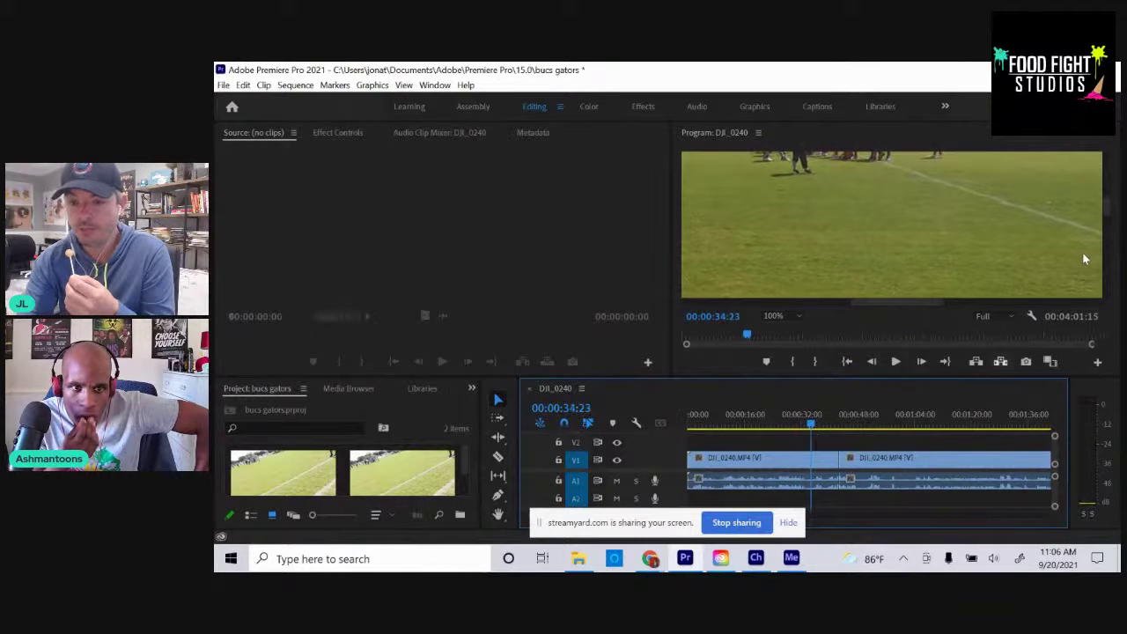
pyautogui.moveTo(1108, 216); pyautogui.dragTo(1108, 204)
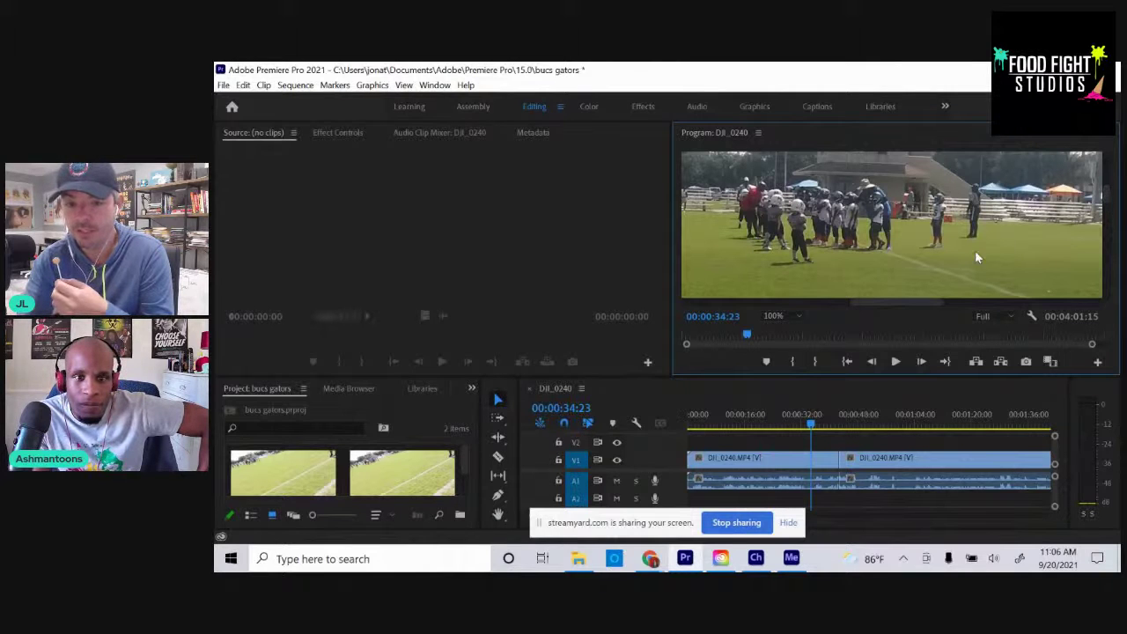
pyautogui.click(897, 362)
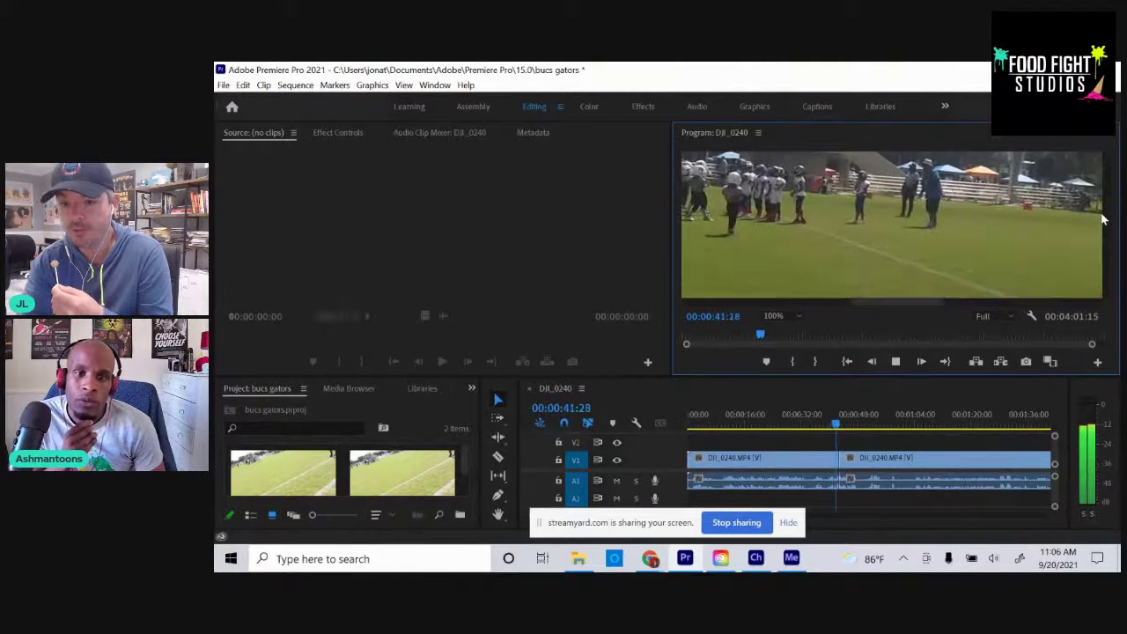
pyautogui.click(896, 362)
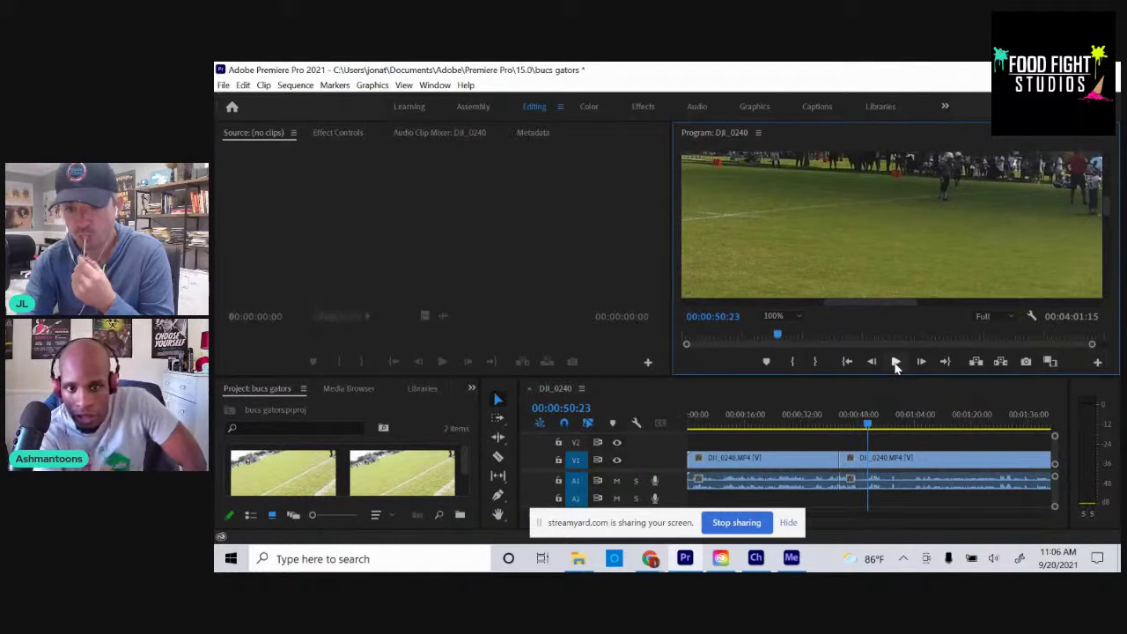
pyautogui.hscroll(3, 888, 297)
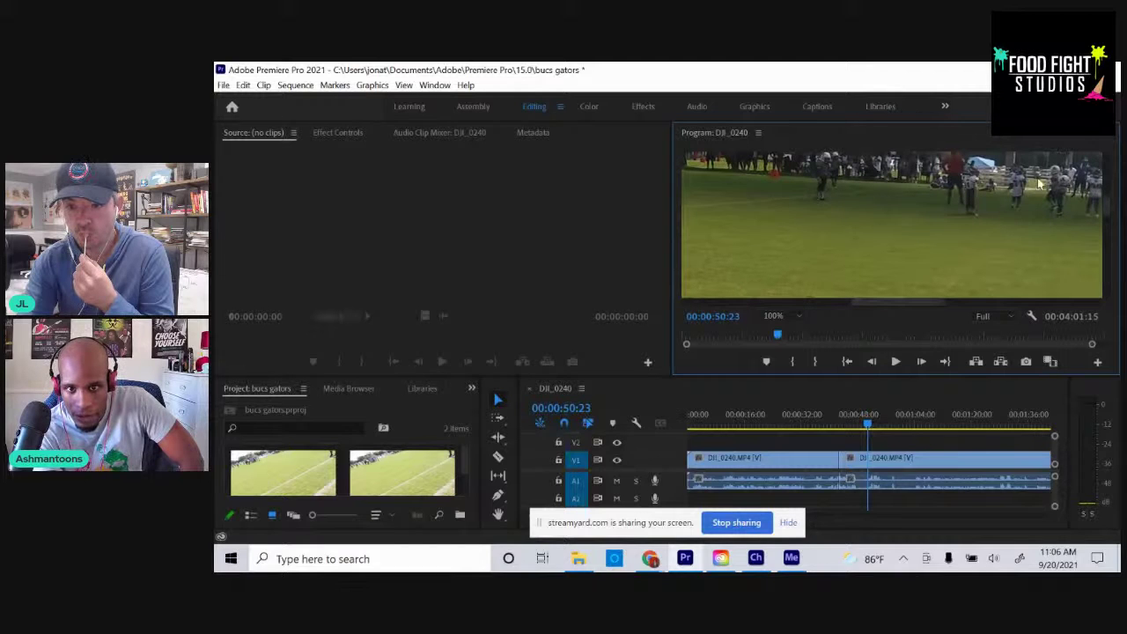
# Lower the program preview's playback resolution to 1/4 and play the sequence in short stretches to check how smoothly it runs.
pyautogui.click(1006, 317)
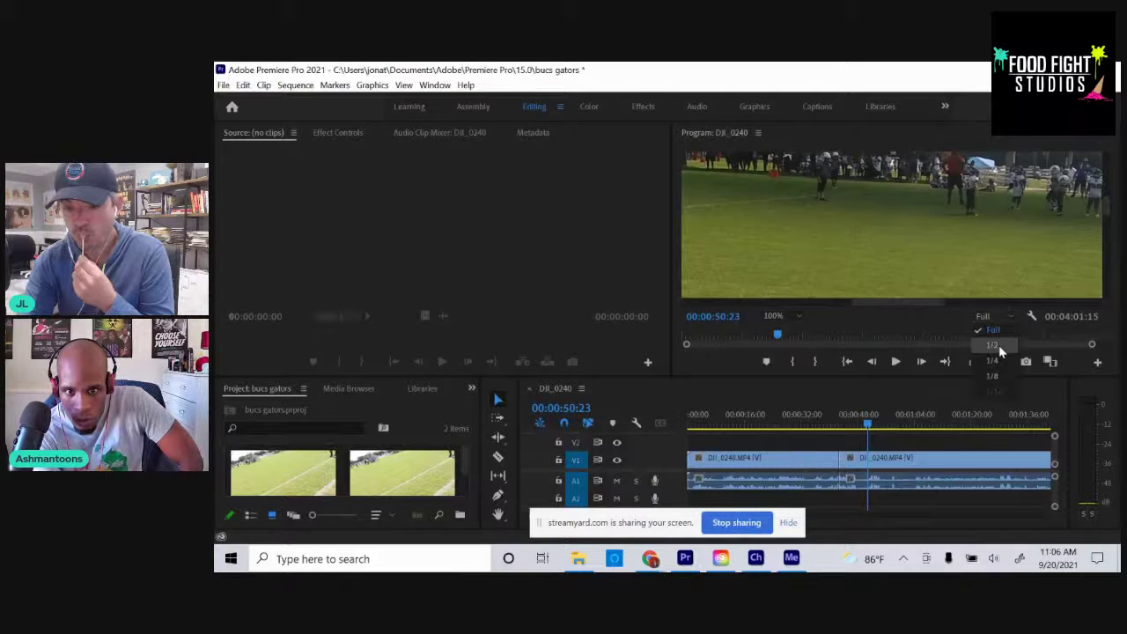
pyautogui.click(999, 346)
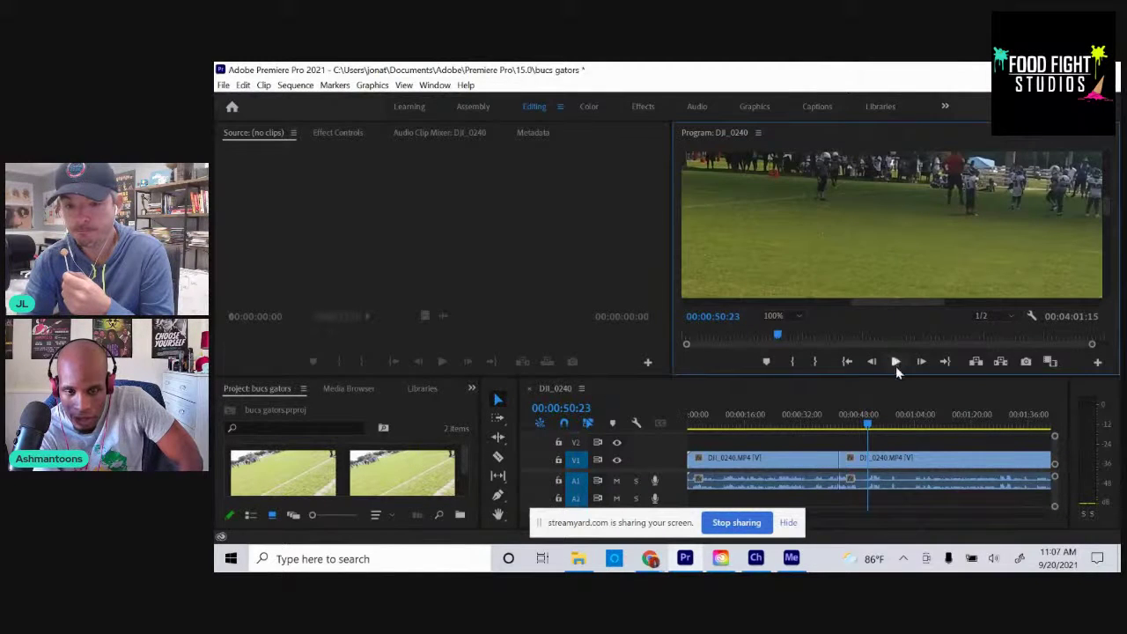
pyautogui.click(982, 316)
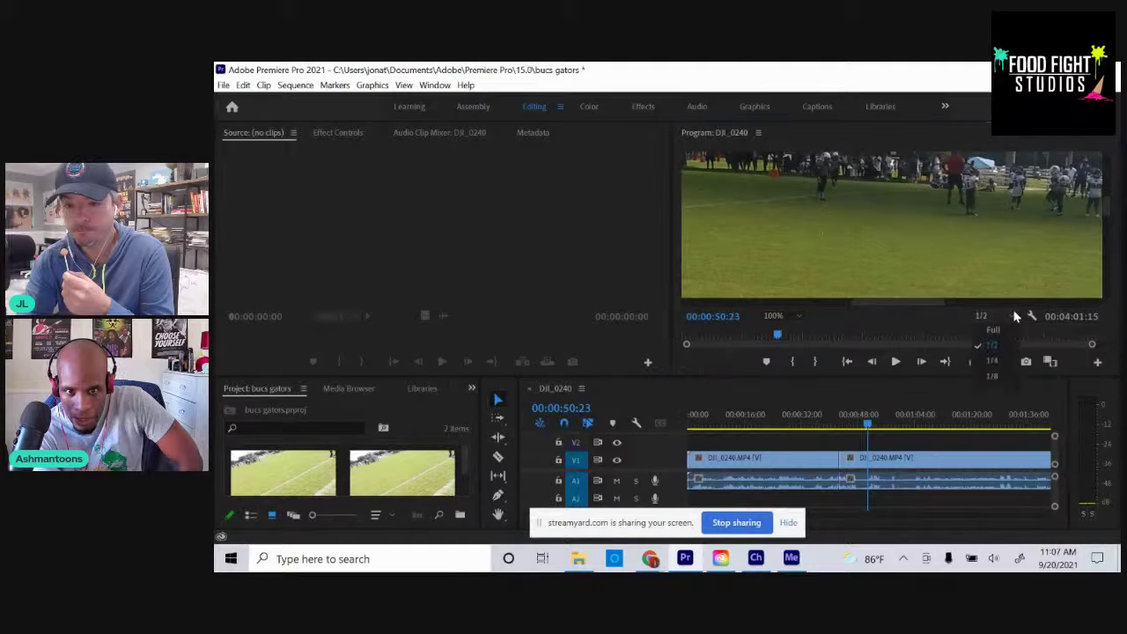
pyautogui.click(994, 361)
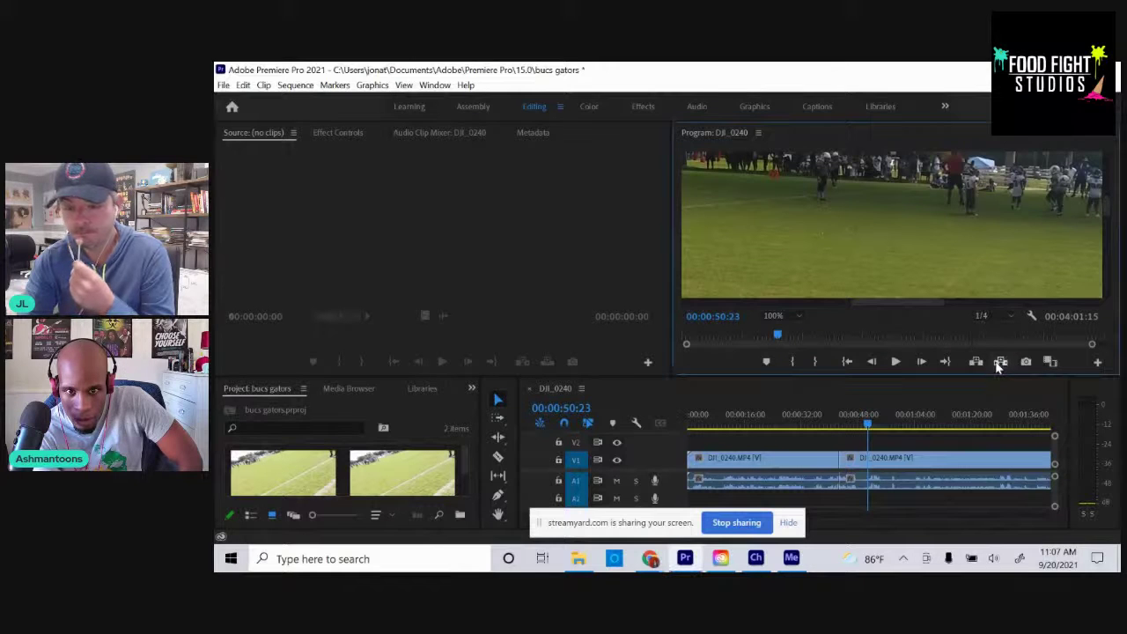
pyautogui.click(896, 362)
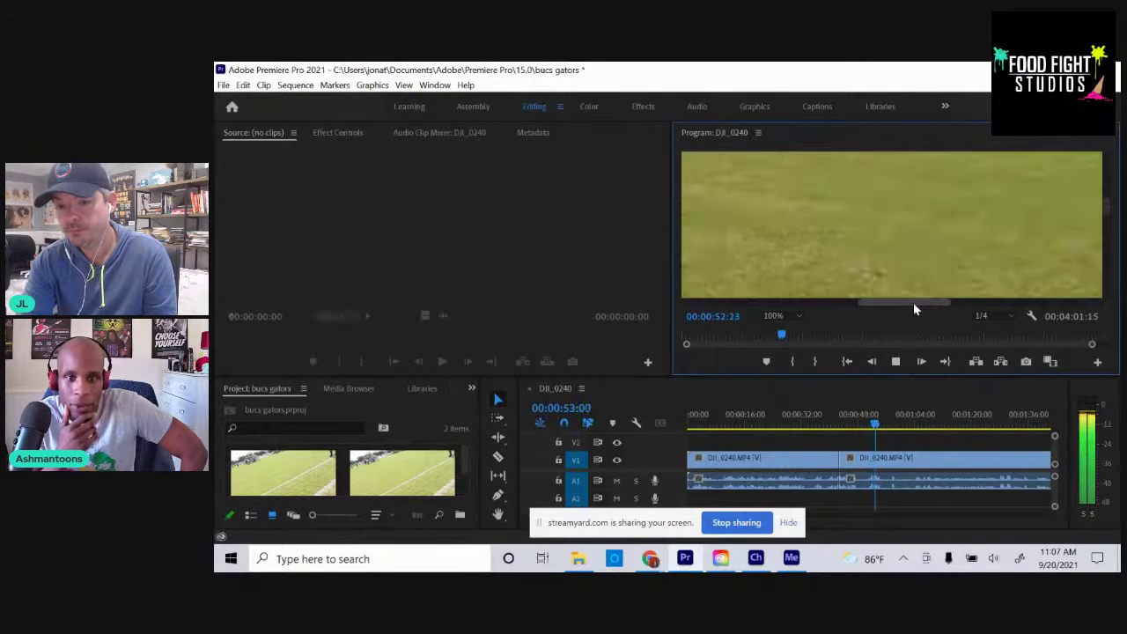
pyautogui.click(895, 362)
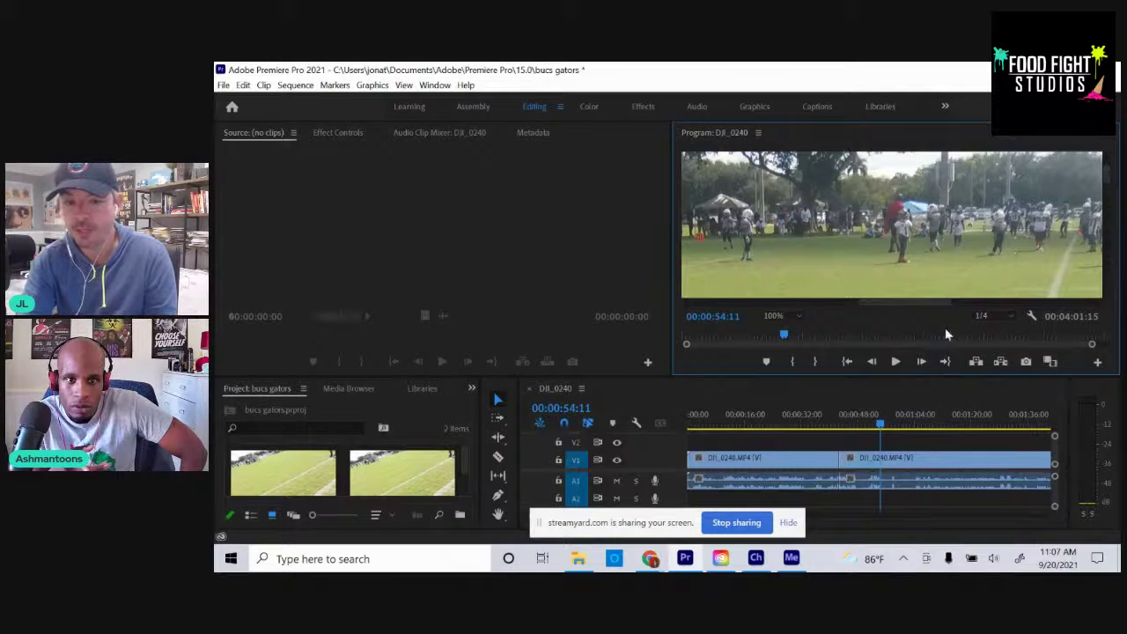
pyautogui.click(896, 363)
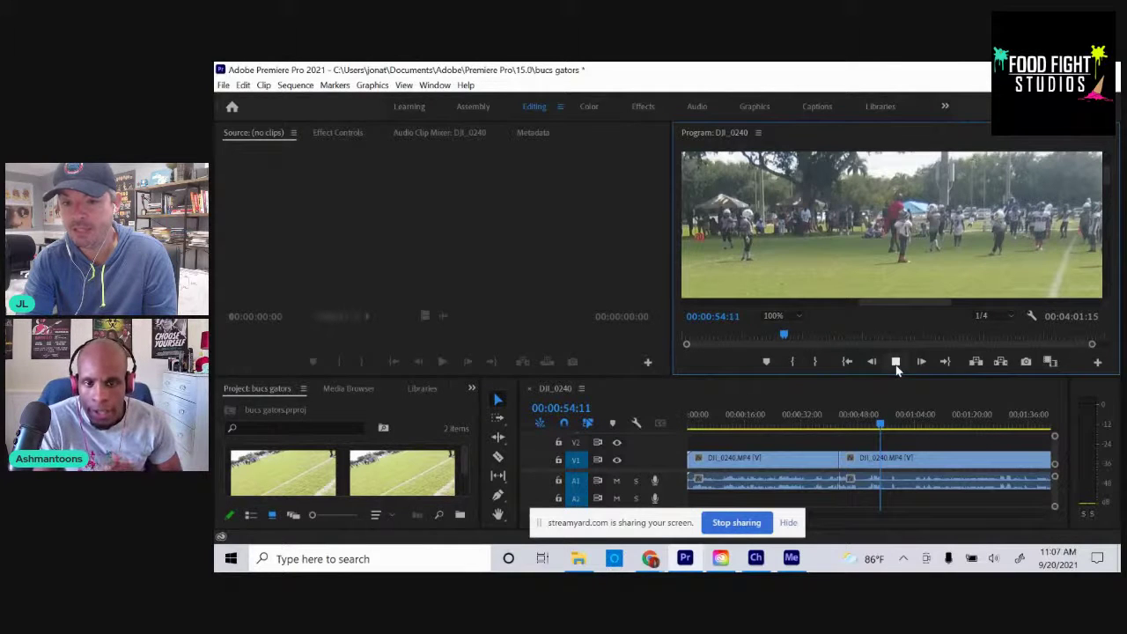
pyautogui.click(896, 363)
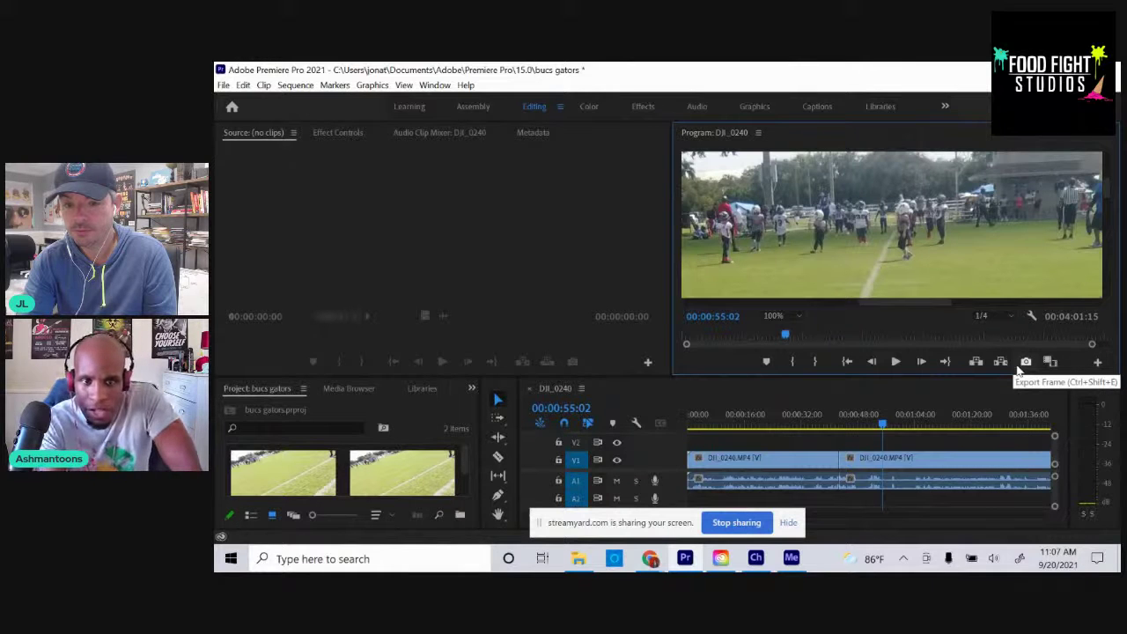
# Set the program preview's zoom level to Fit, comparing it with a 75% view of the players.
pyautogui.click(786, 318)
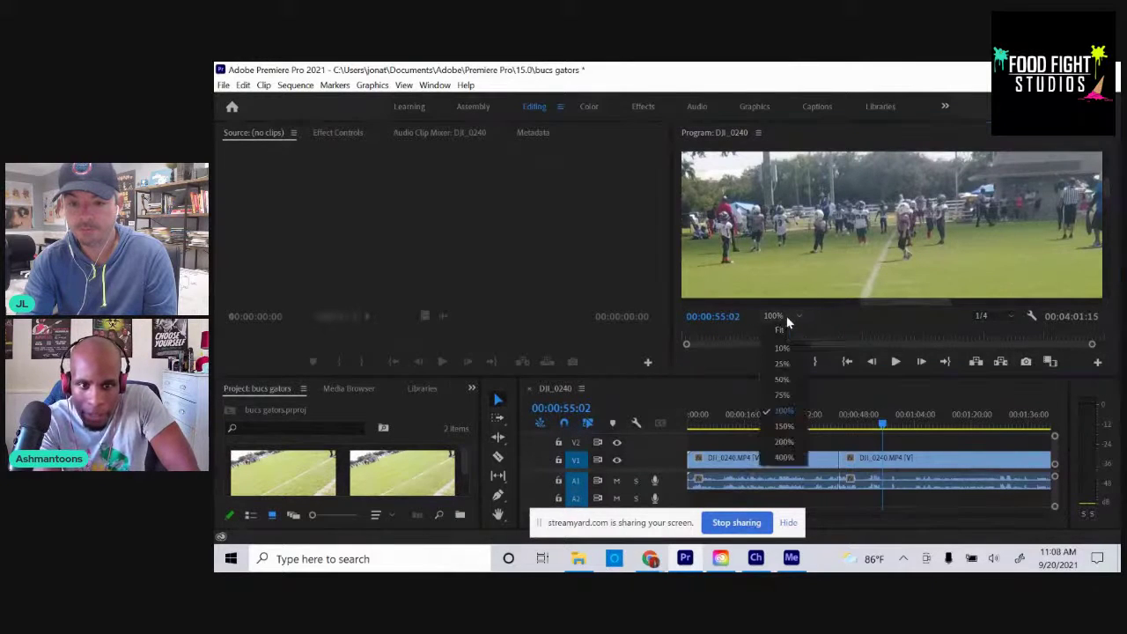
pyautogui.click(780, 330)
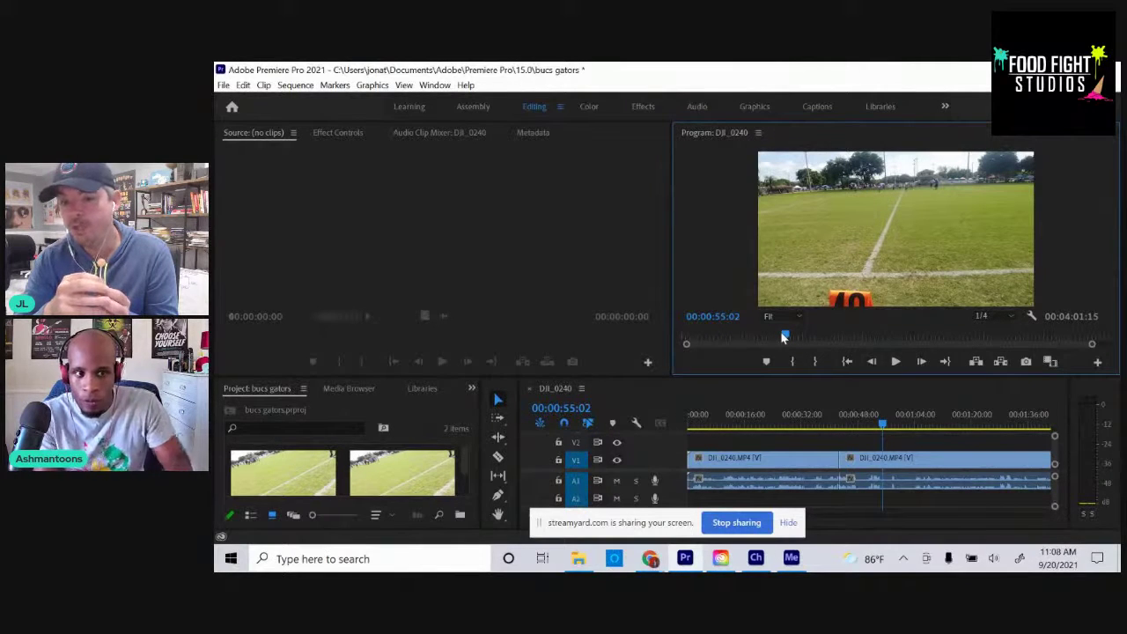
pyautogui.click(780, 319)
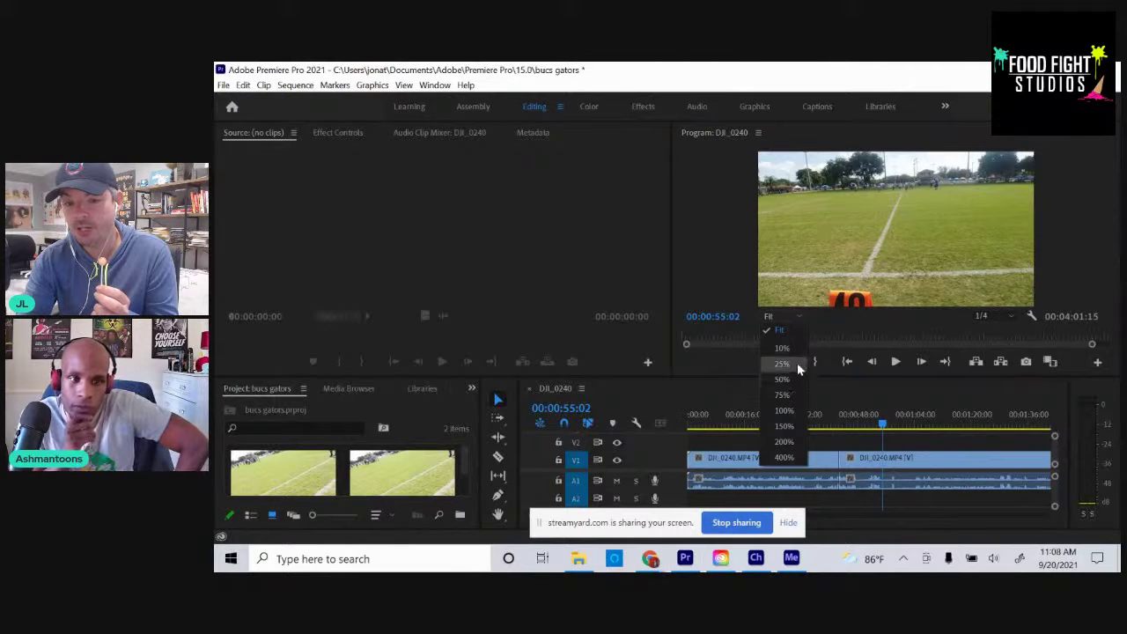
pyautogui.click(782, 395)
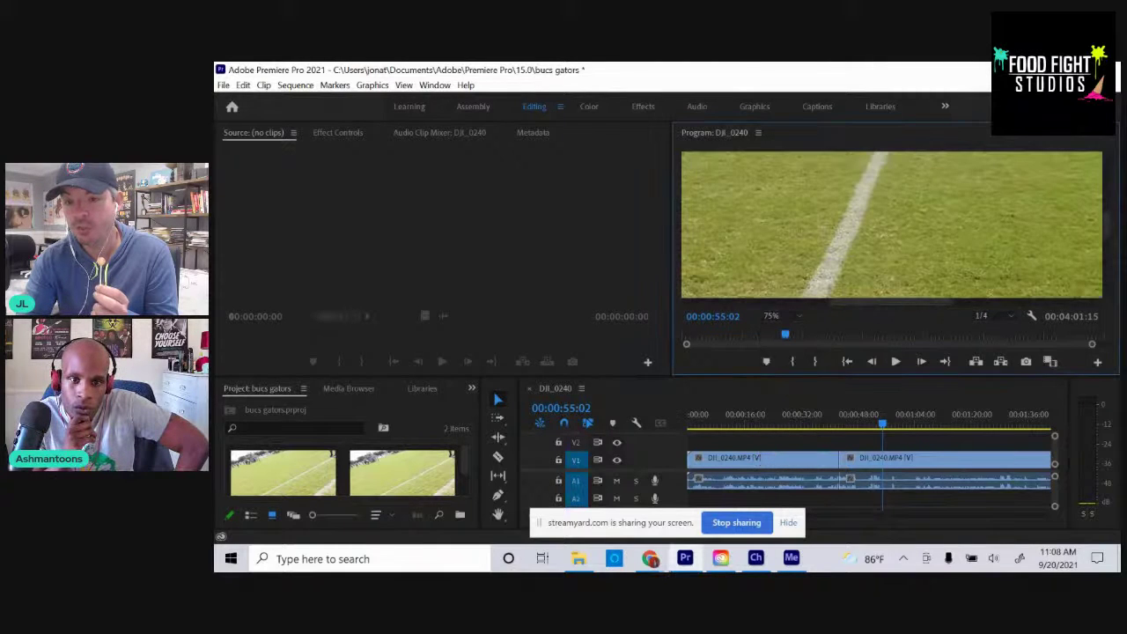
pyautogui.moveTo(1108, 232); pyautogui.dragTo(1111, 198)
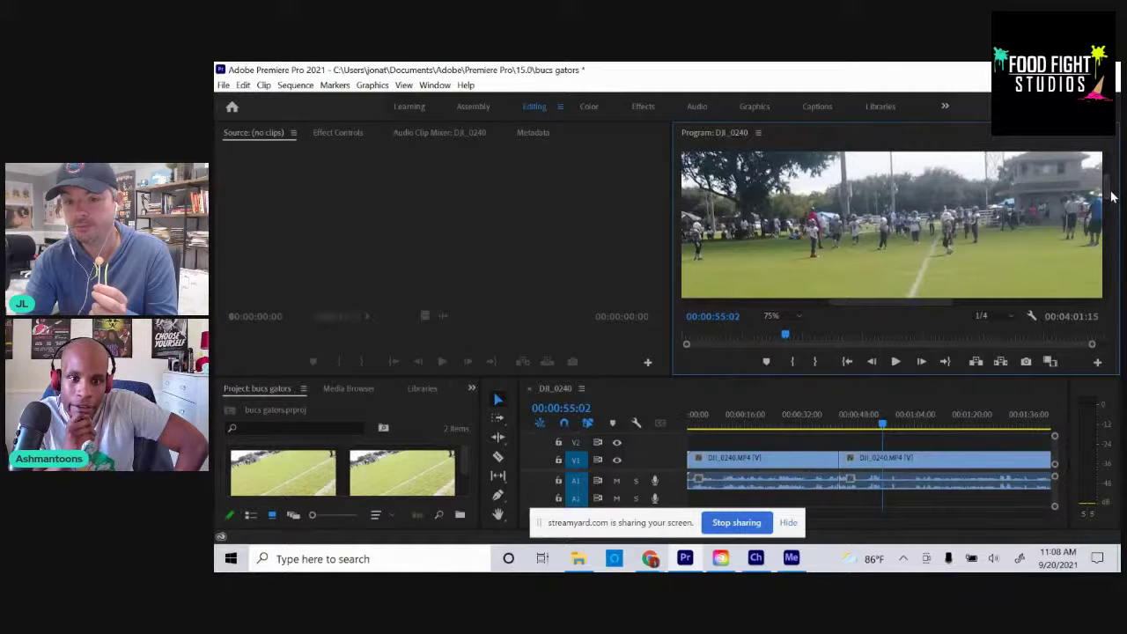
pyautogui.click(795, 319)
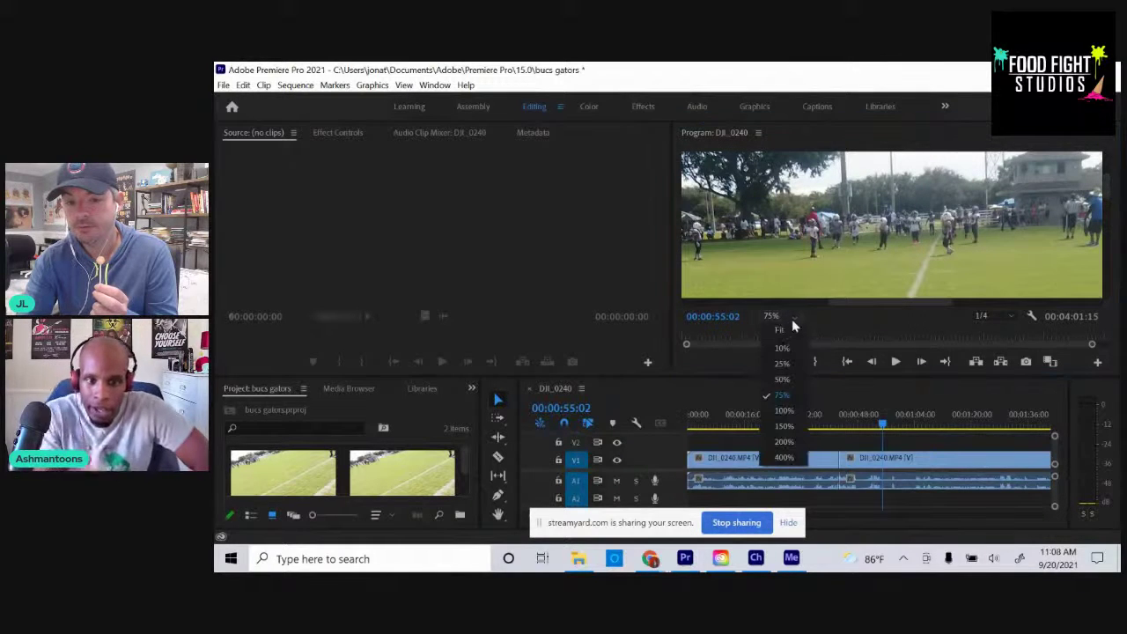
pyautogui.click(784, 334)
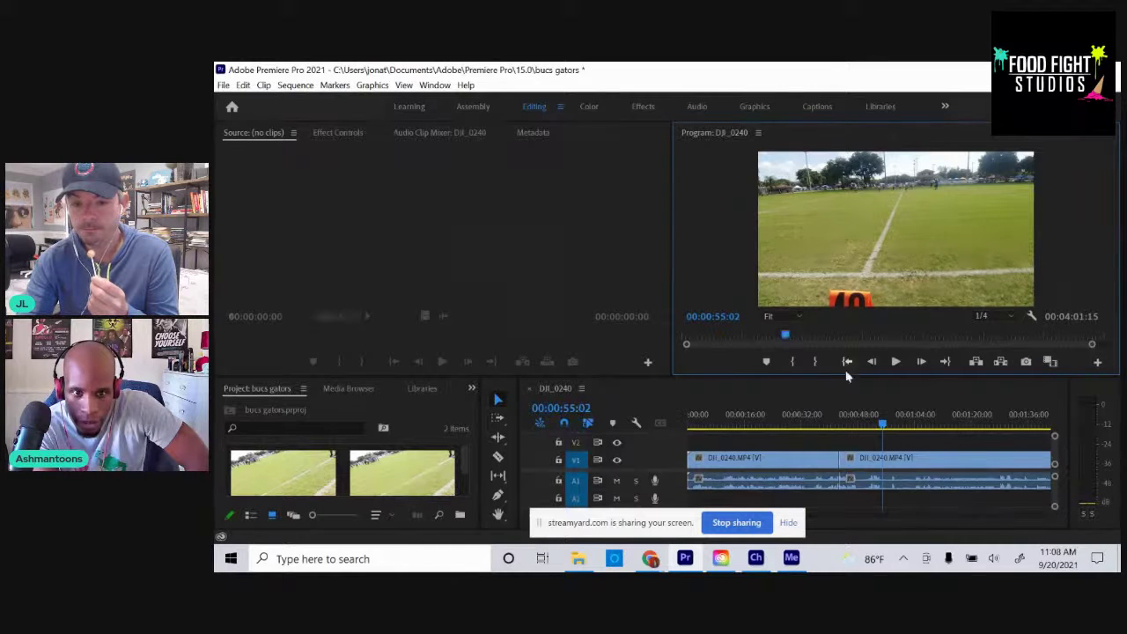
# Return the playhead to the sequence start and show the first clip's Effect Controls in the Effects workspace.
pyautogui.moveTo(881, 428); pyautogui.dragTo(637, 443)
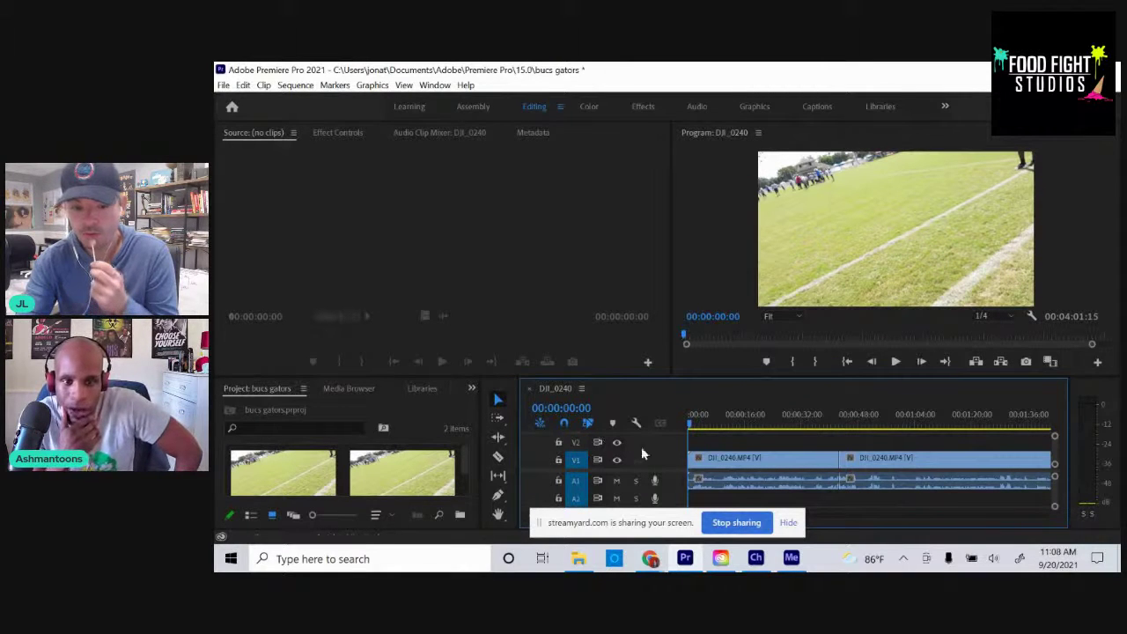
pyautogui.click(710, 461)
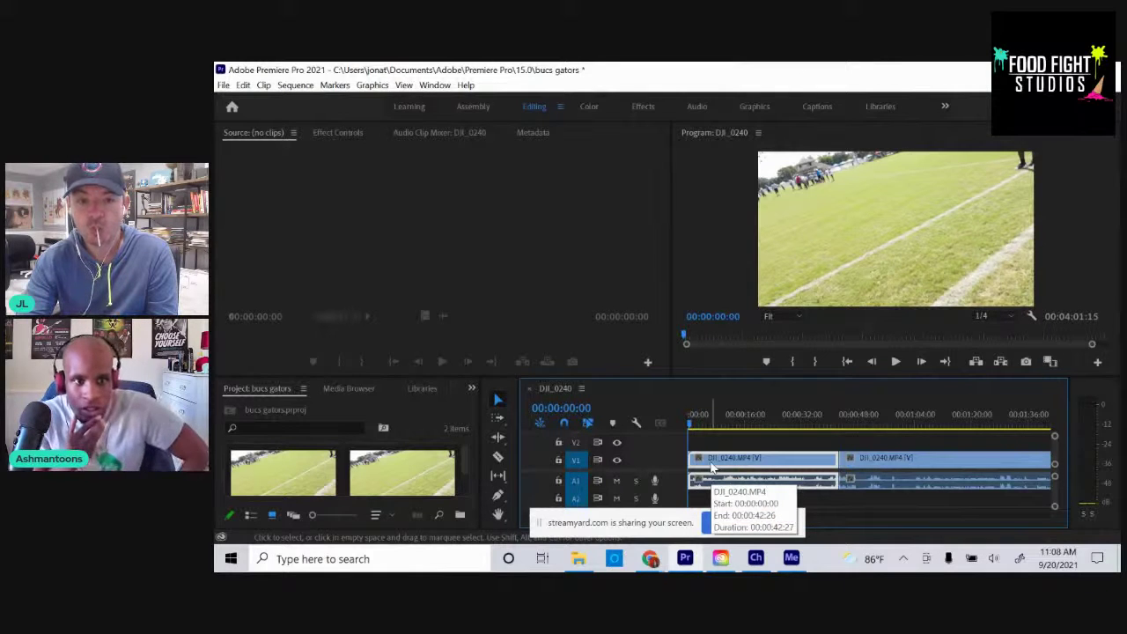
pyautogui.click(642, 110)
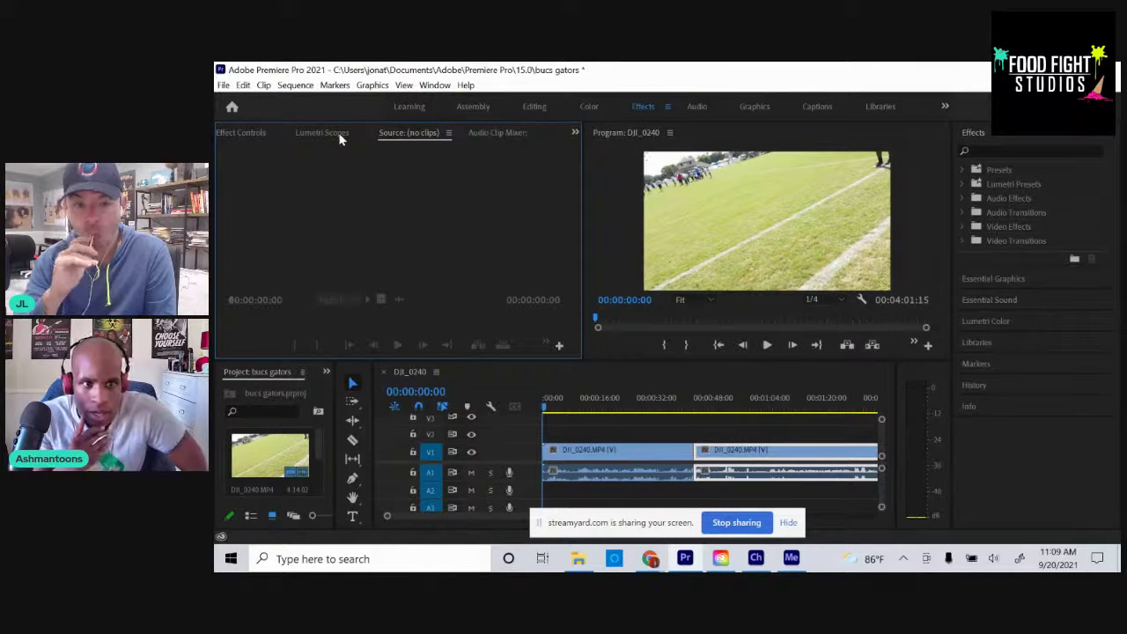
pyautogui.click(260, 132)
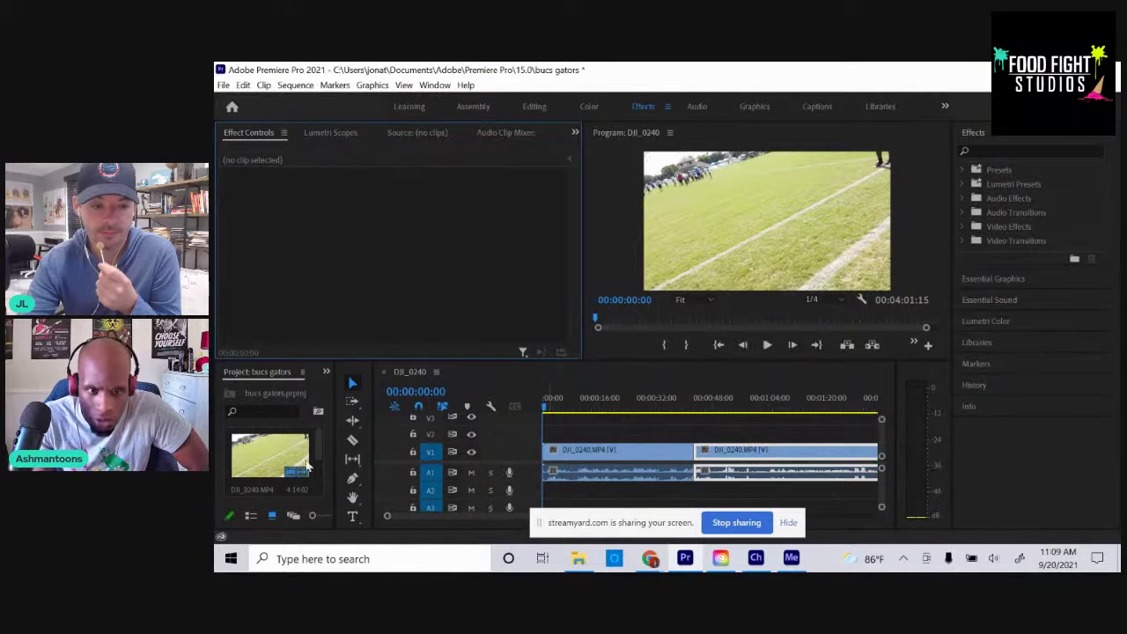
pyautogui.click(603, 456)
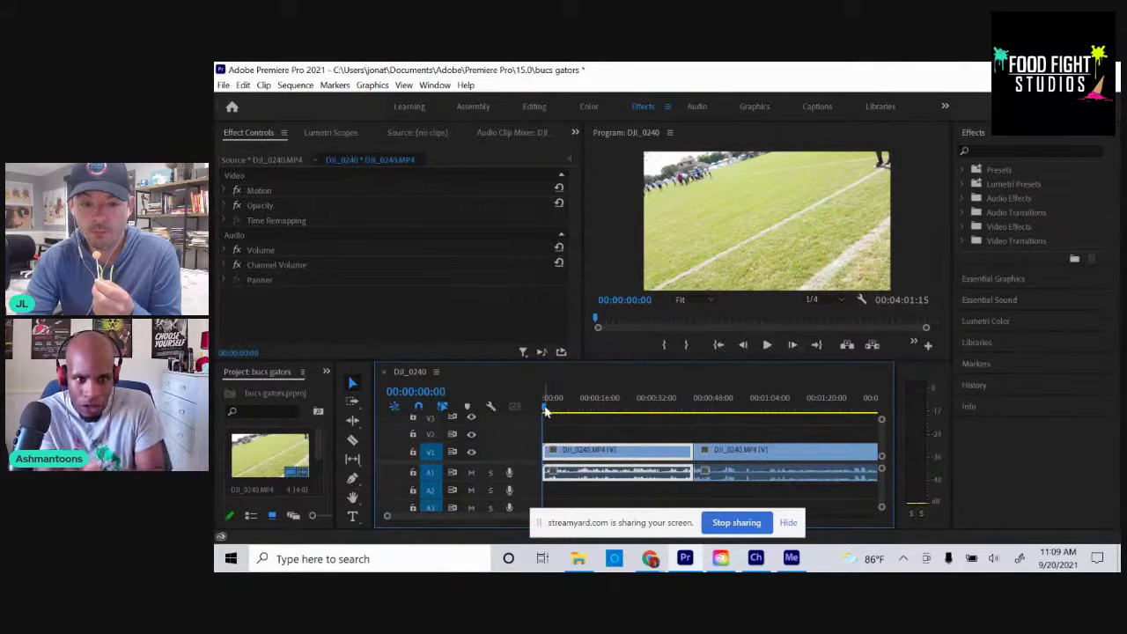
# Cut the first DJI_0240.MP4 clip at 00:00:10:00 with the Razor tool and return to the Selection tool.
pyautogui.moveTo(546, 410); pyautogui.dragTo(549, 411)
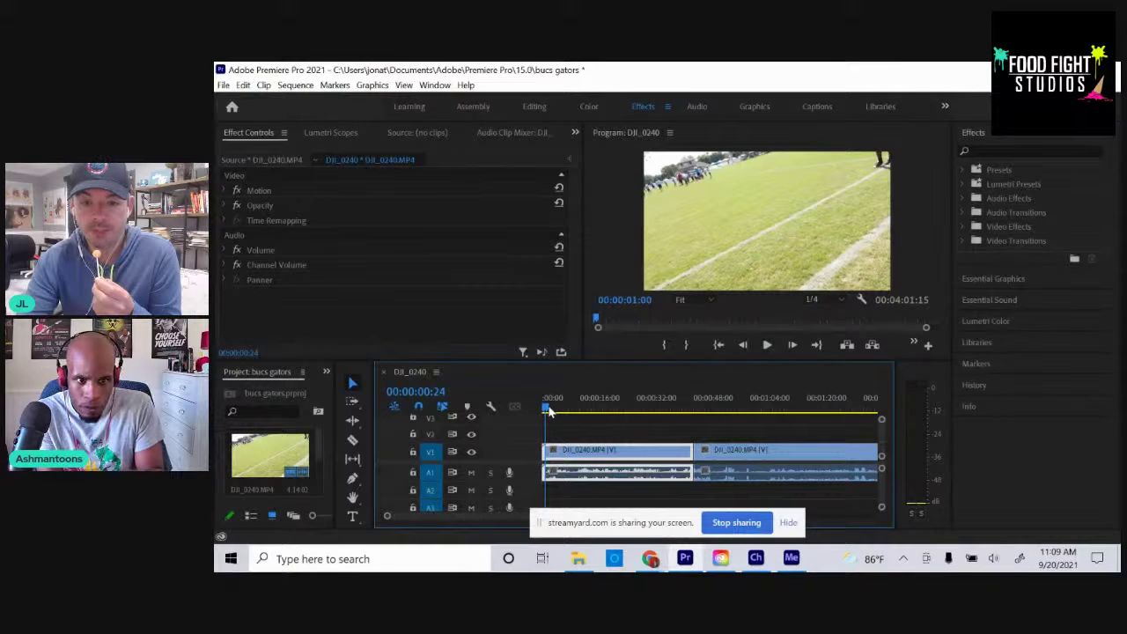
pyautogui.moveTo(550, 411); pyautogui.dragTo(580, 411)
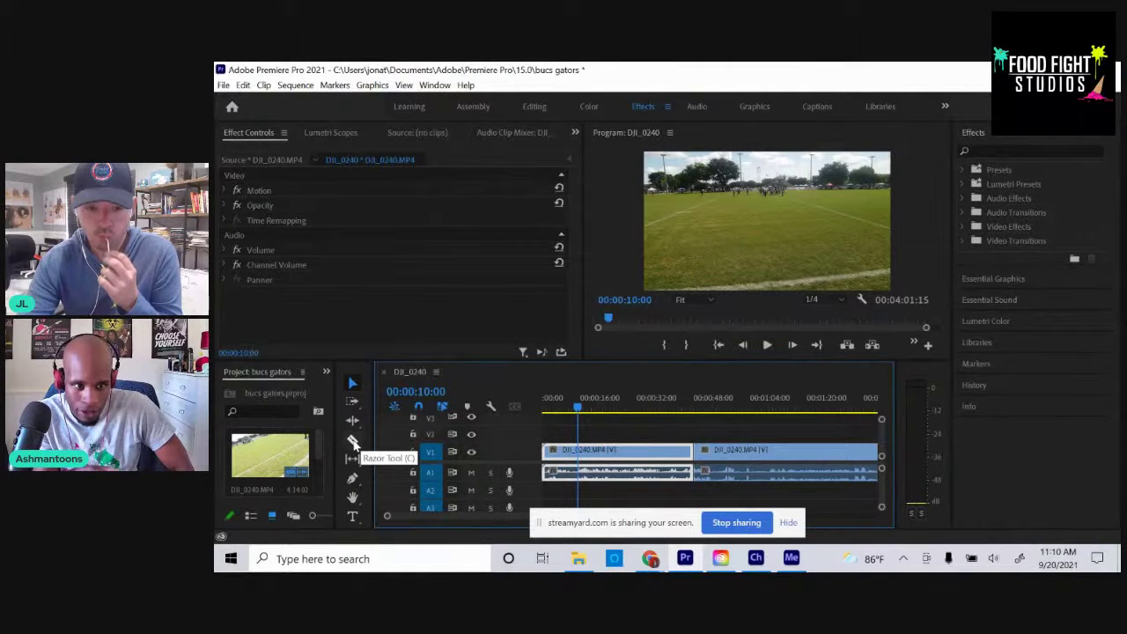
pyautogui.click(353, 441)
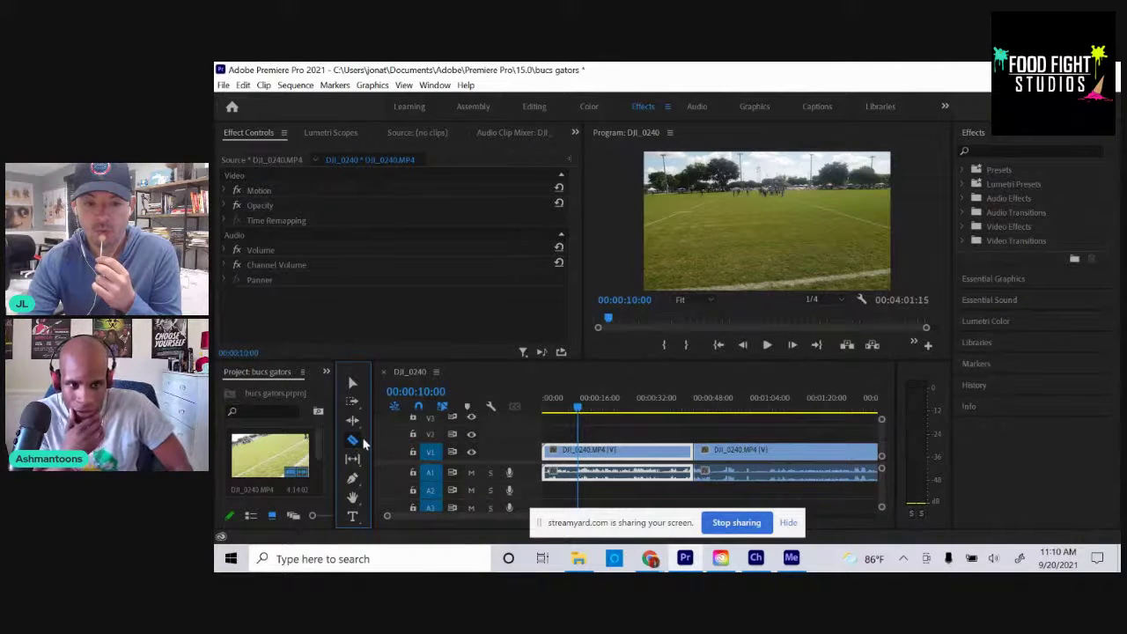
pyautogui.click(578, 451)
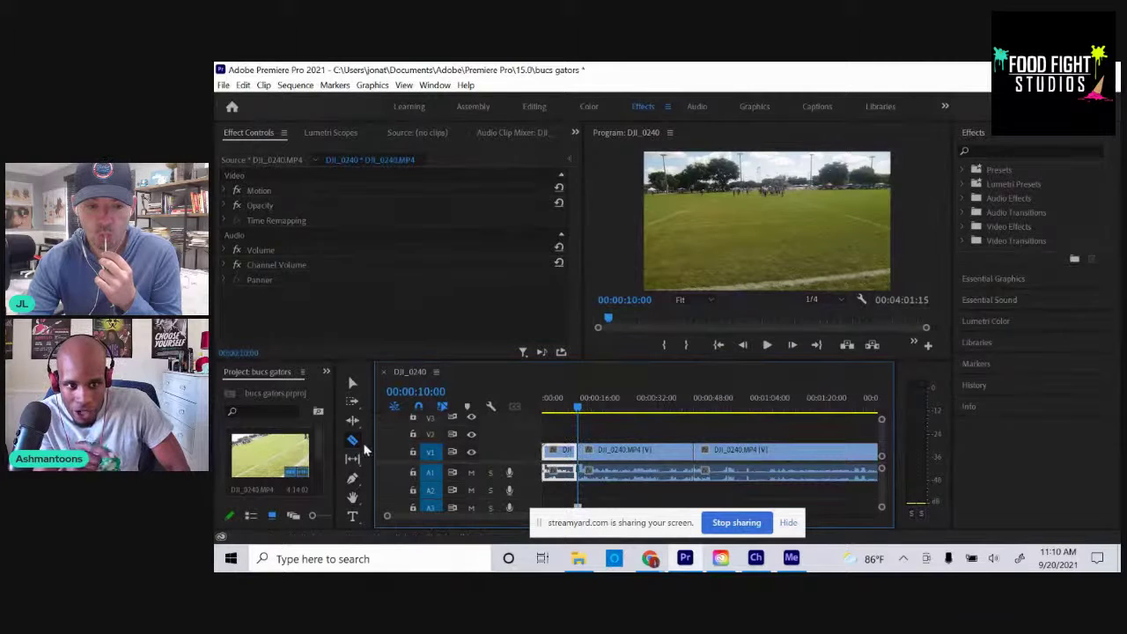
pyautogui.click(353, 384)
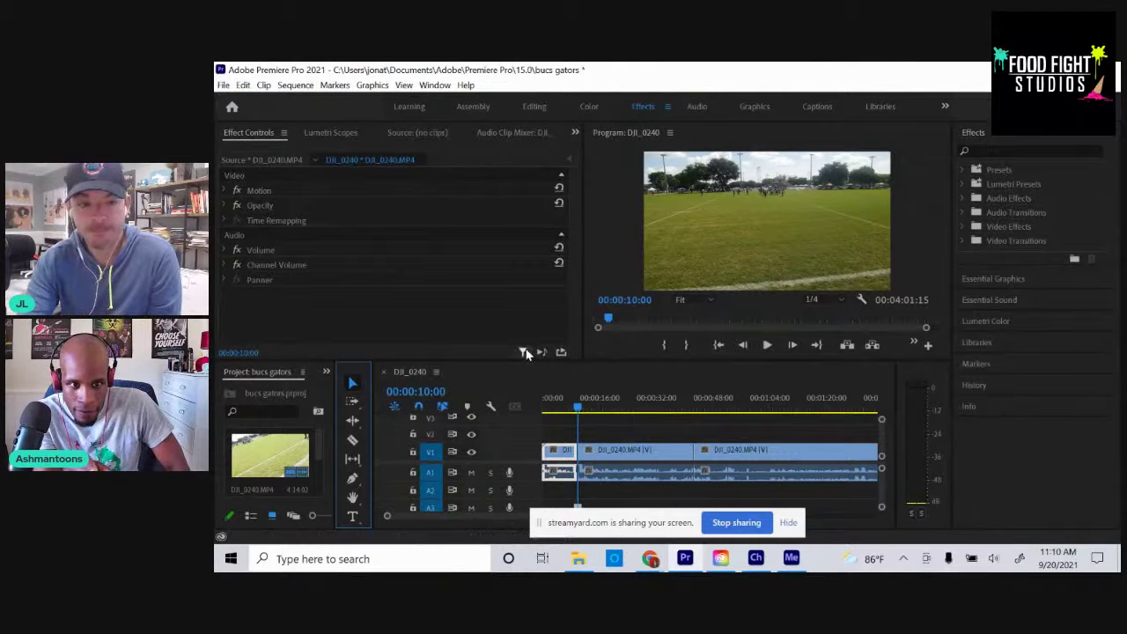
# Select the second DJI_0240.MP4 clip and enlarge it to a Motion Scale of 247.
pyautogui.click(611, 453)
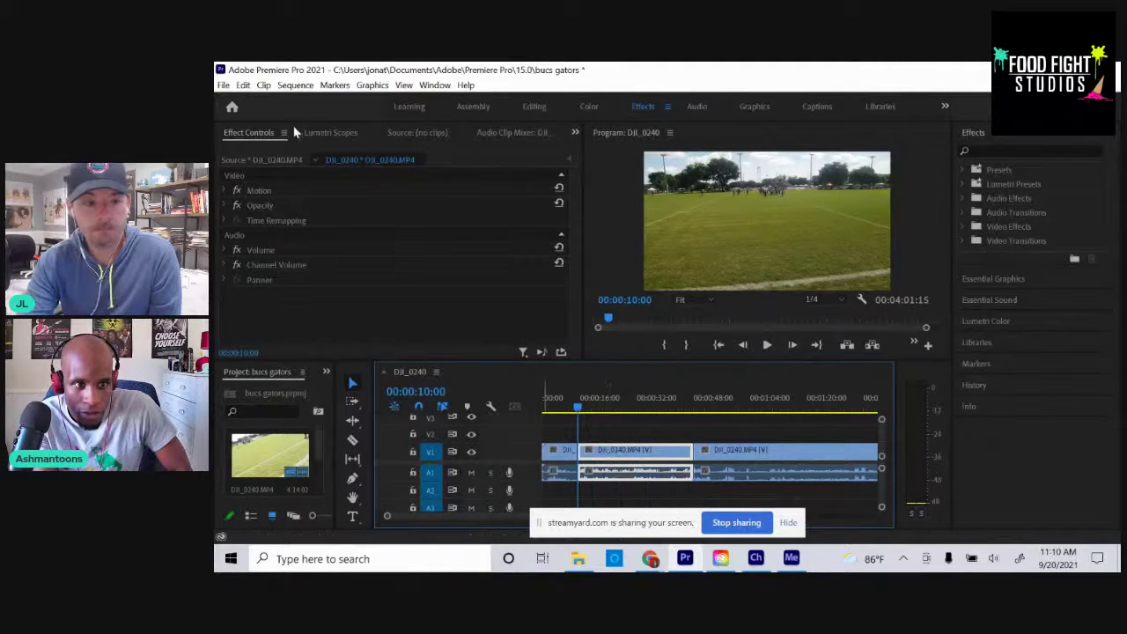
pyautogui.click(263, 192)
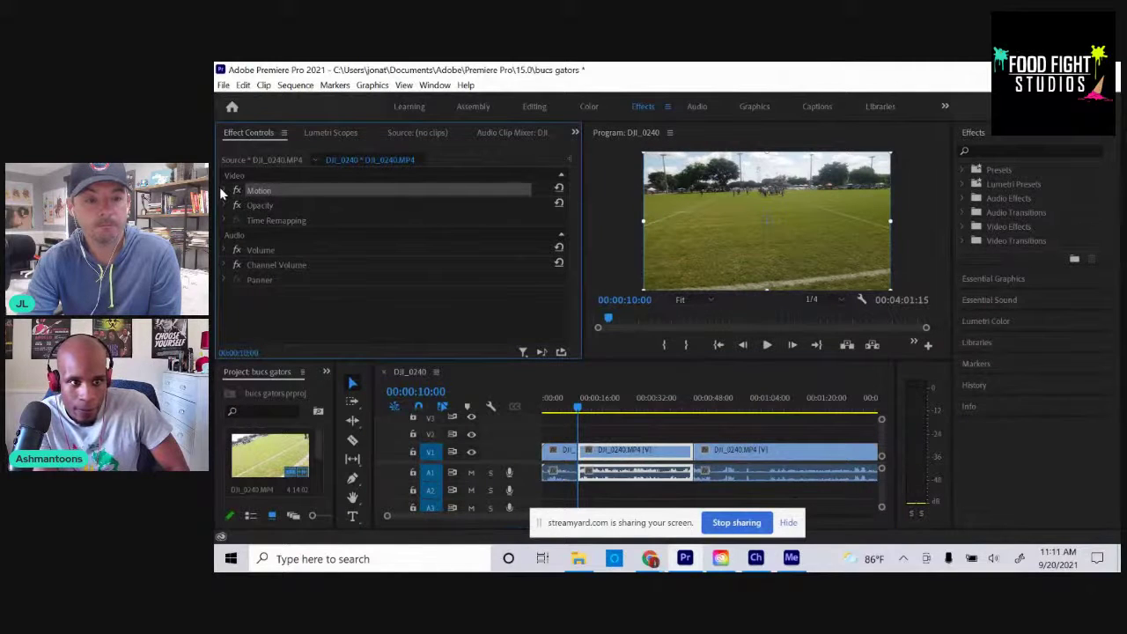
pyautogui.click(224, 192)
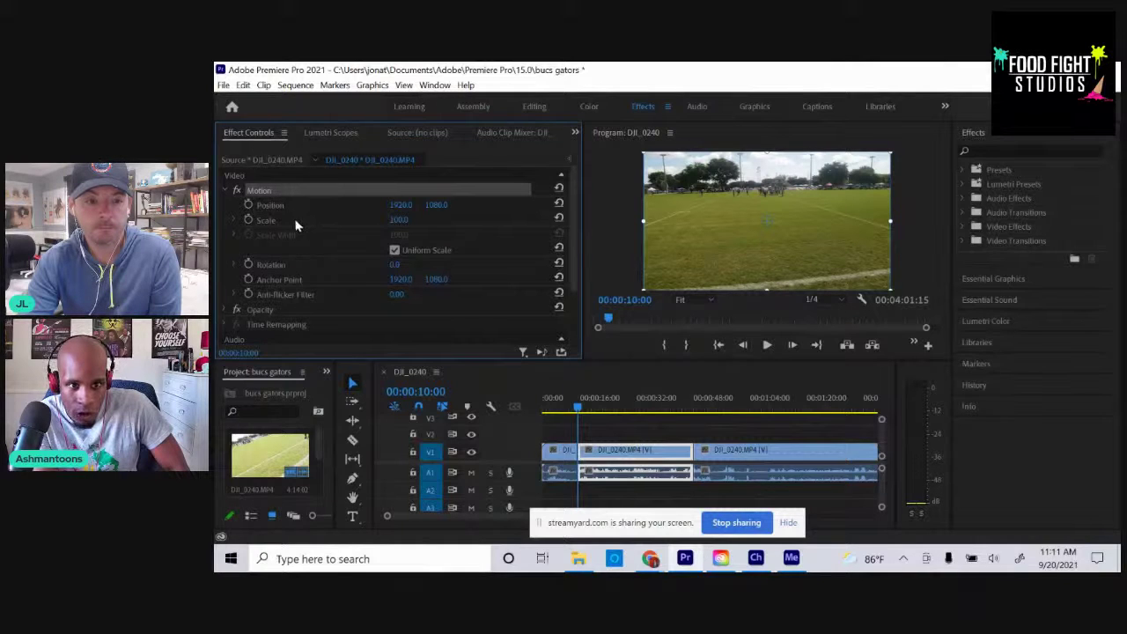
pyautogui.click(398, 219)
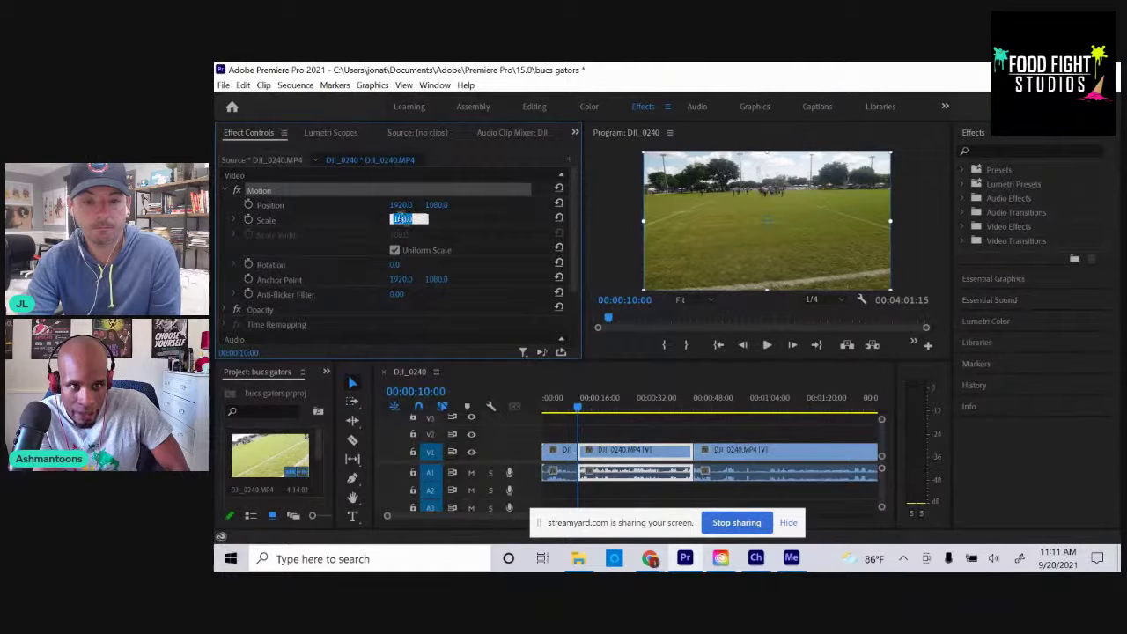
pyautogui.click(352, 222)
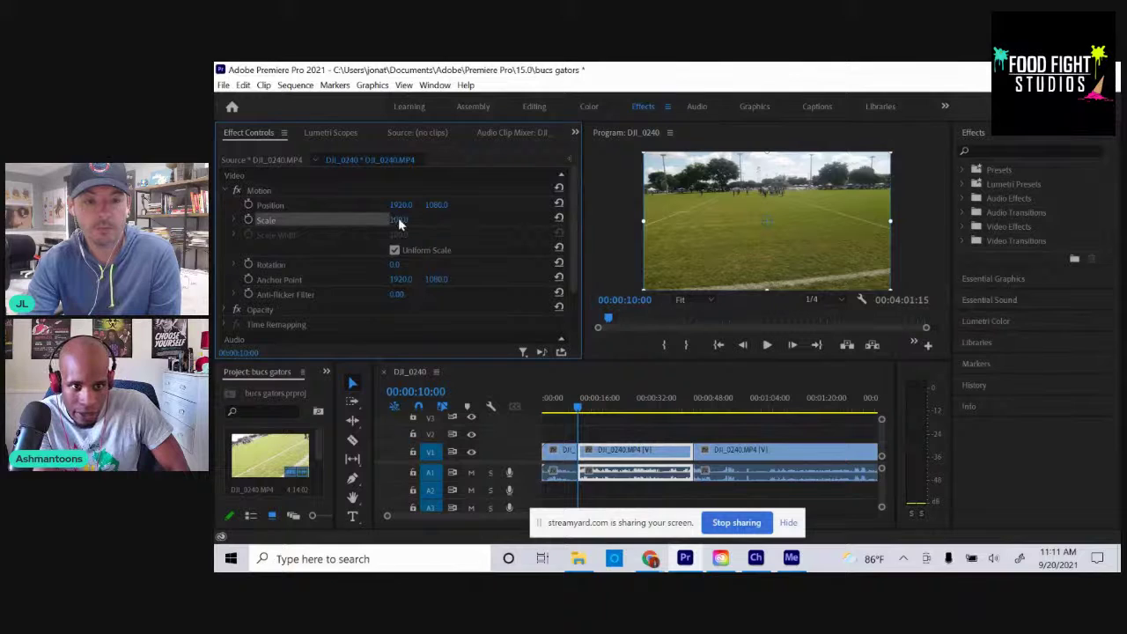
pyautogui.moveTo(398, 221); pyautogui.dragTo(521, 215)
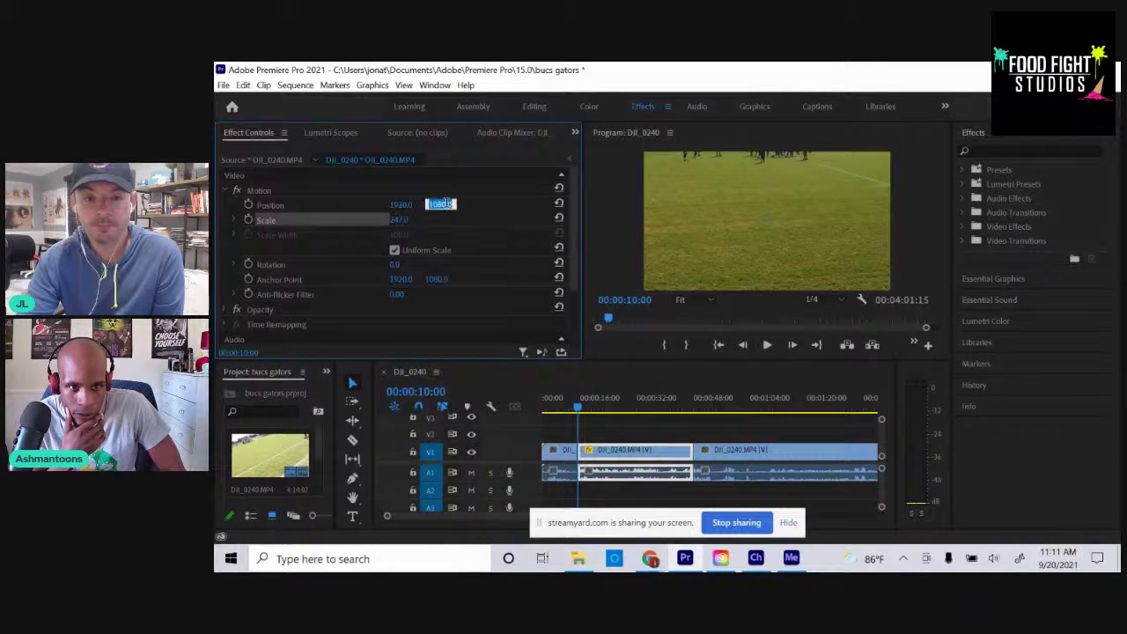
# Set the second clip's vertical Motion Position to 1913 to bring the players back into the frame.
pyautogui.write('1080')
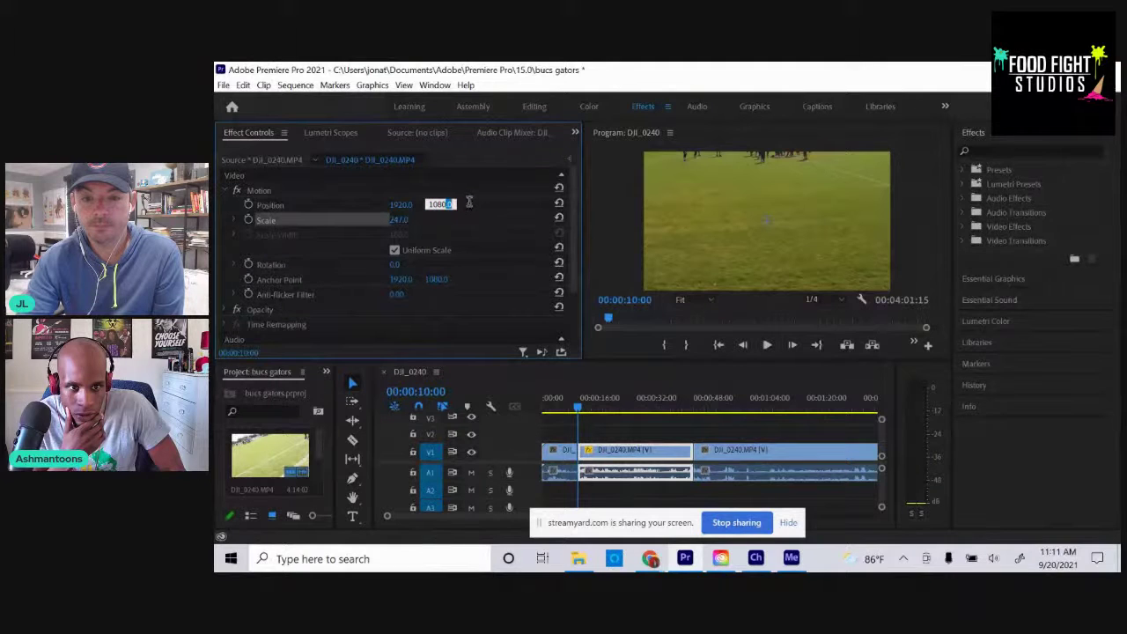
pyautogui.click(444, 205)
pyautogui.click(429, 221)
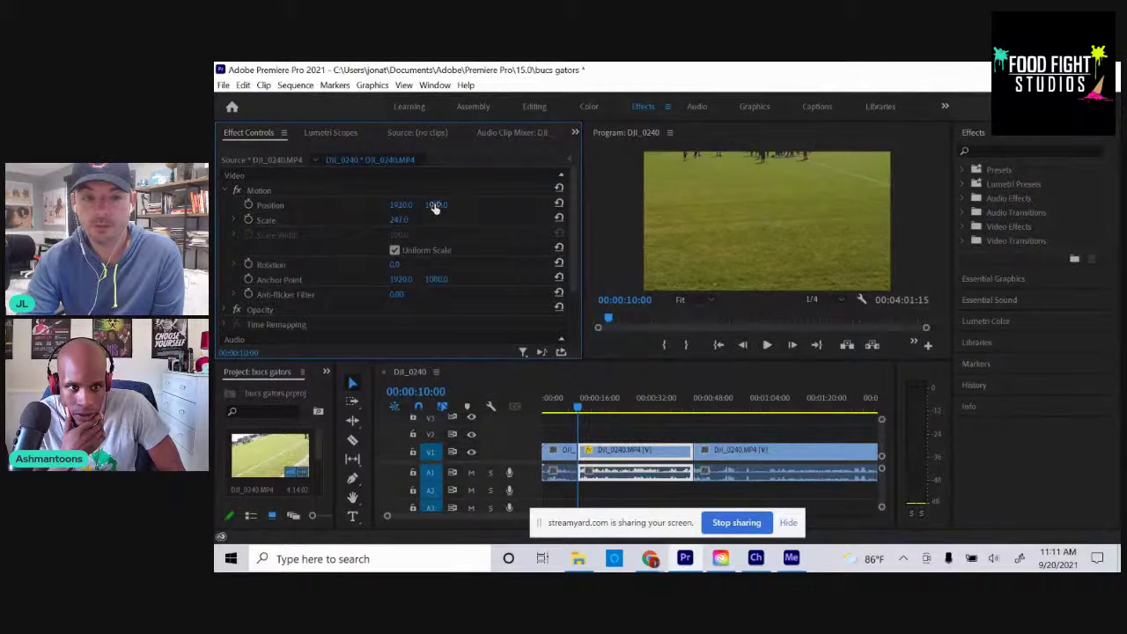
pyautogui.click(444, 203)
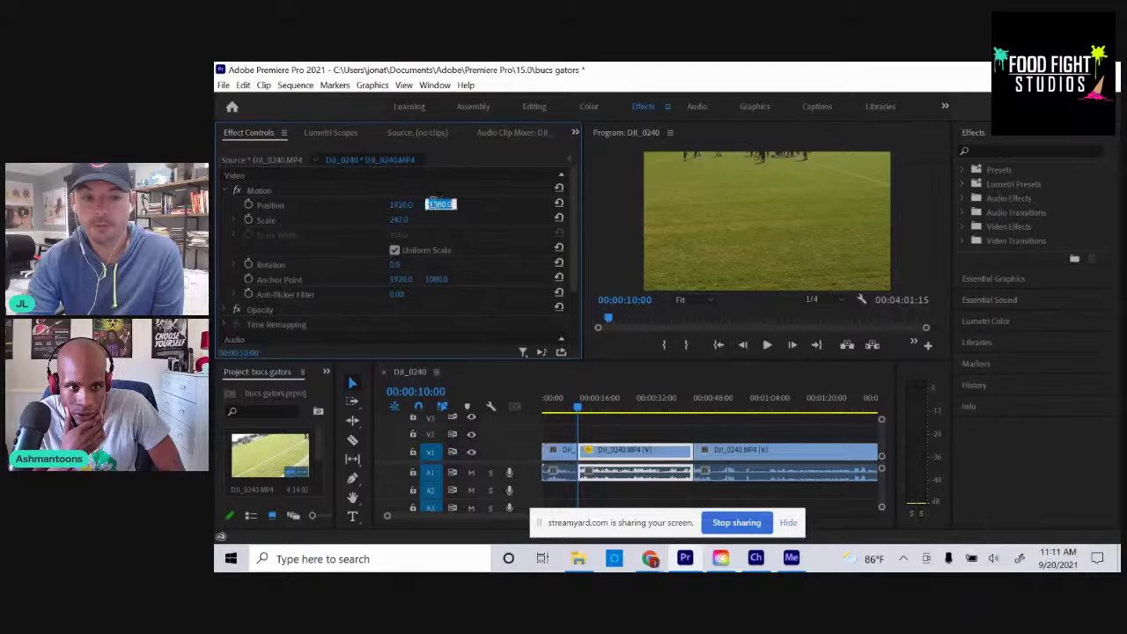
pyautogui.click(434, 226)
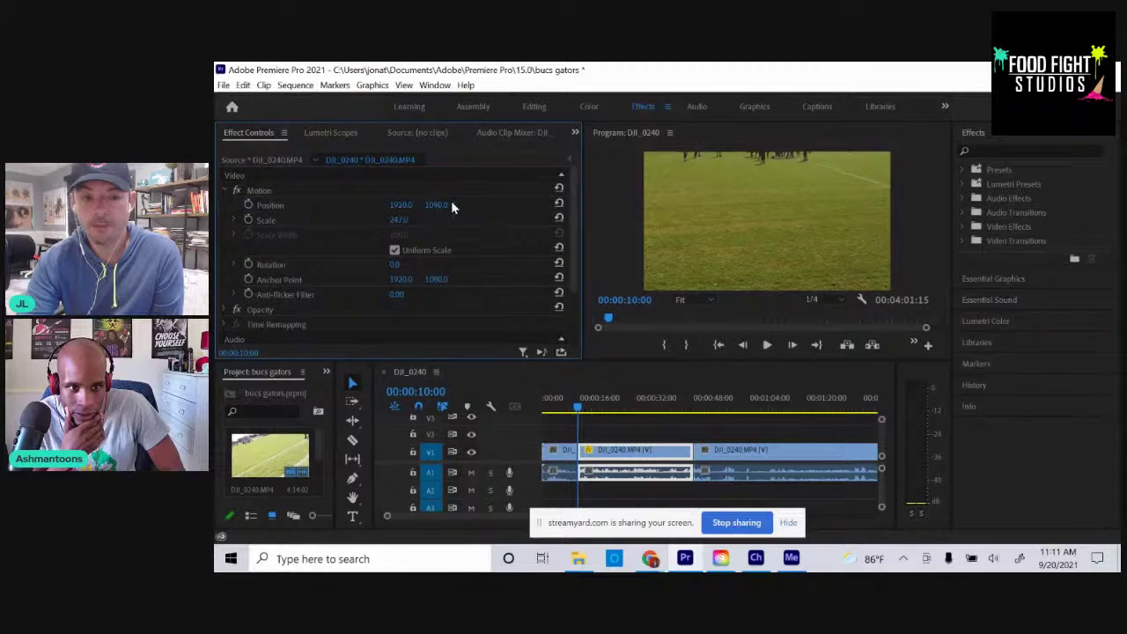
pyautogui.moveTo(453, 202); pyautogui.dragTo(1056, 159)
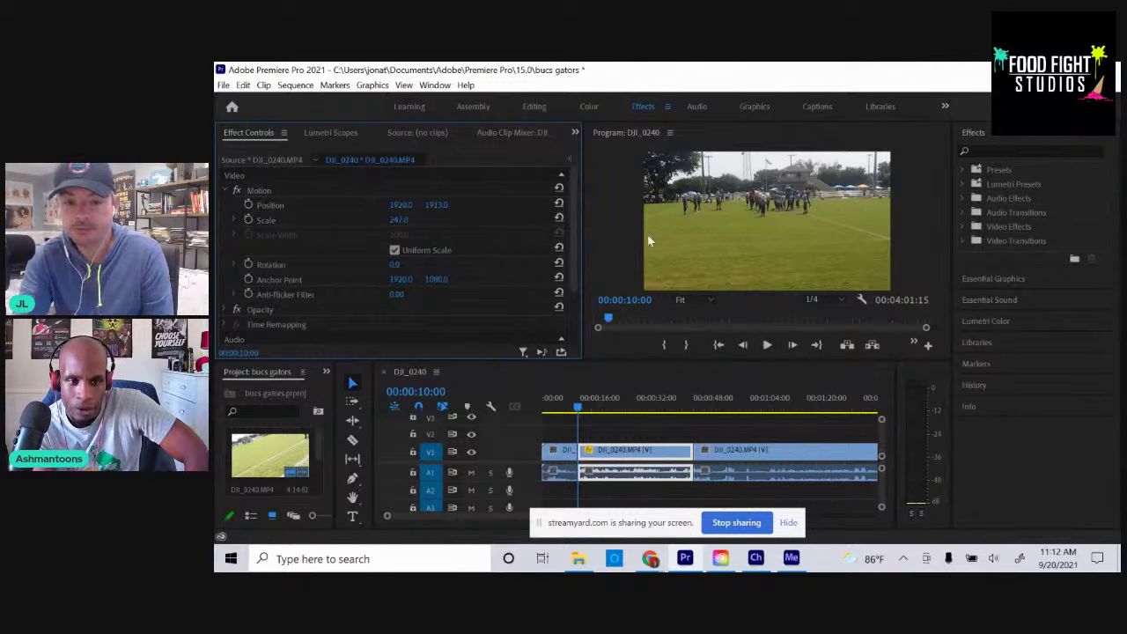
# Play the enlarged second clip from 00:00:10:00, then scrub through it to 00:00:39:29.
pyautogui.click(767, 346)
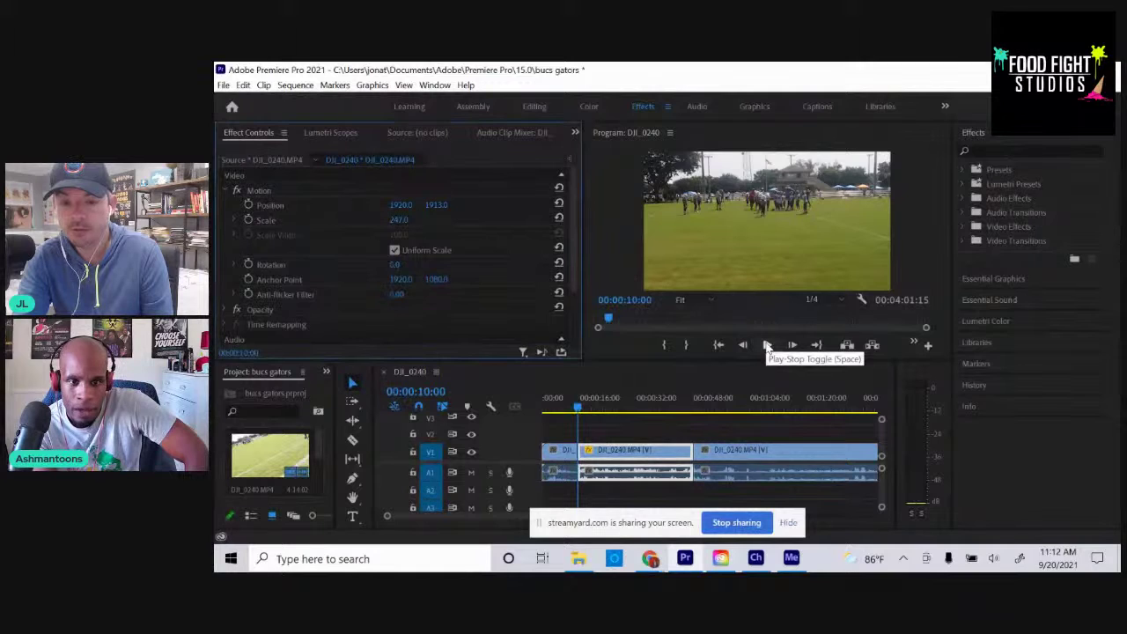
pyautogui.click(767, 347)
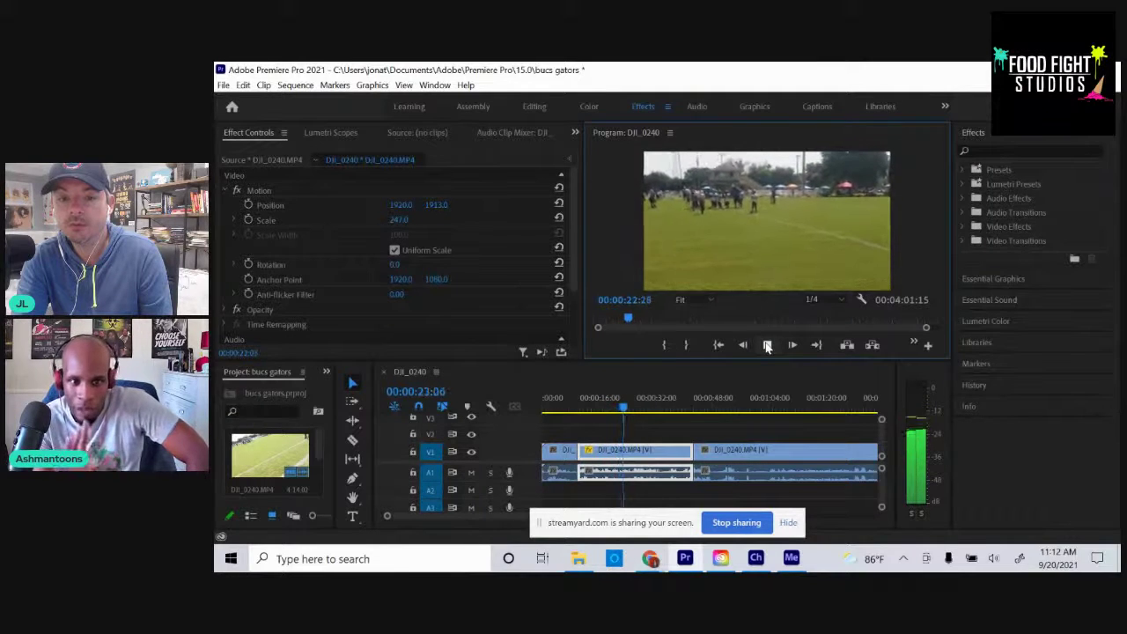
pyautogui.click(767, 346)
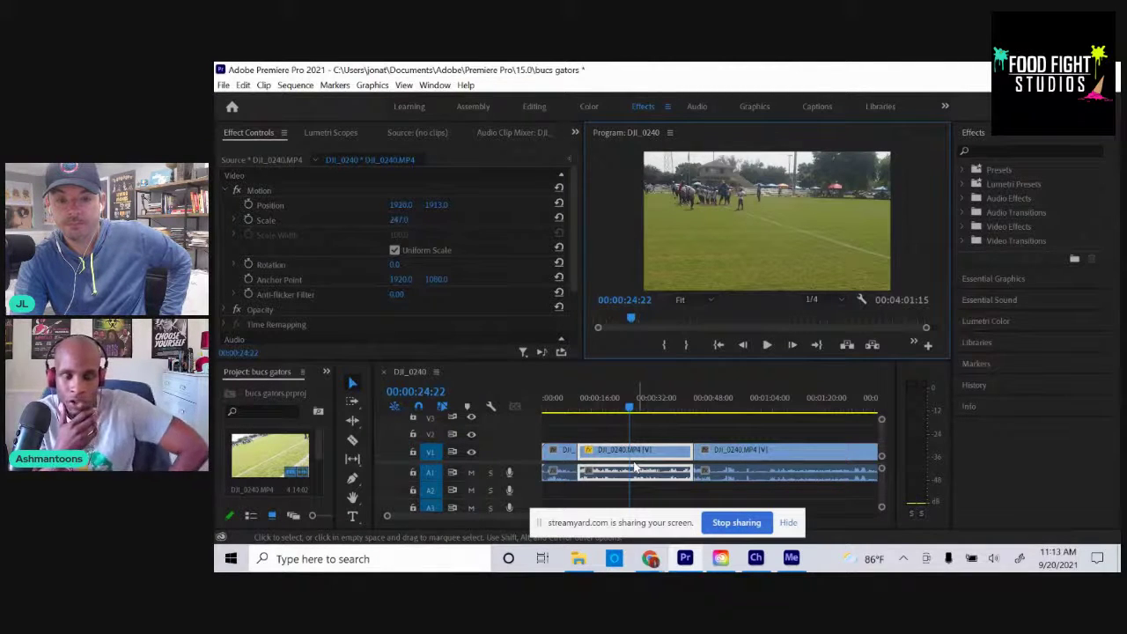
pyautogui.click(630, 412)
pyautogui.moveTo(631, 412); pyautogui.dragTo(685, 411)
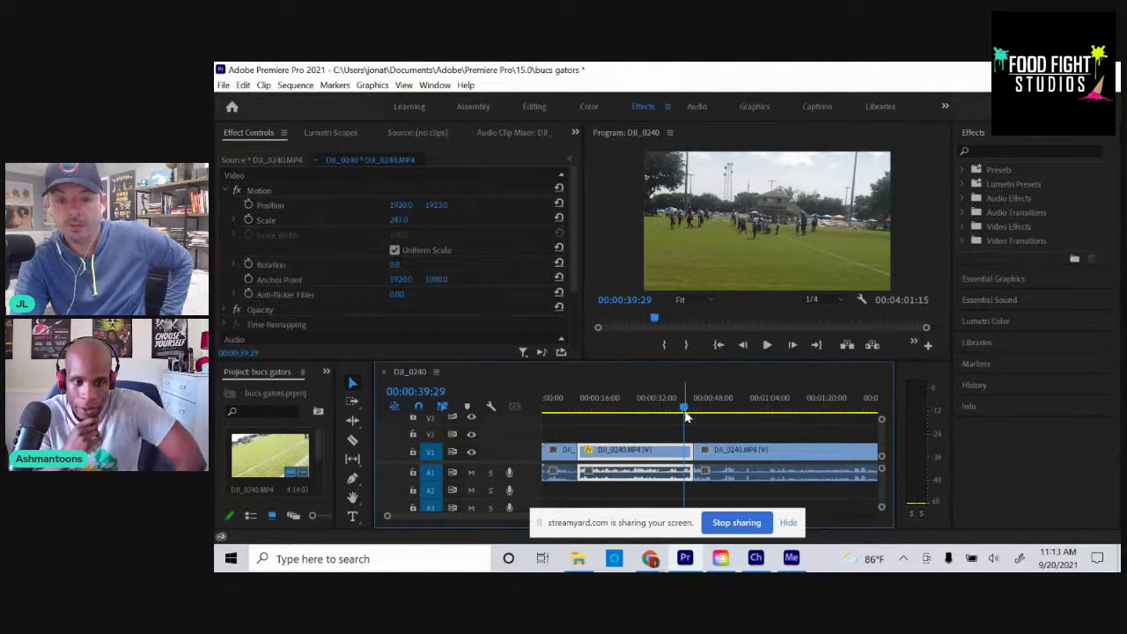
# Copy the Motion effect from the second clip and paste it onto the third DJI_0240.MP4 clip.
pyautogui.click(710, 462)
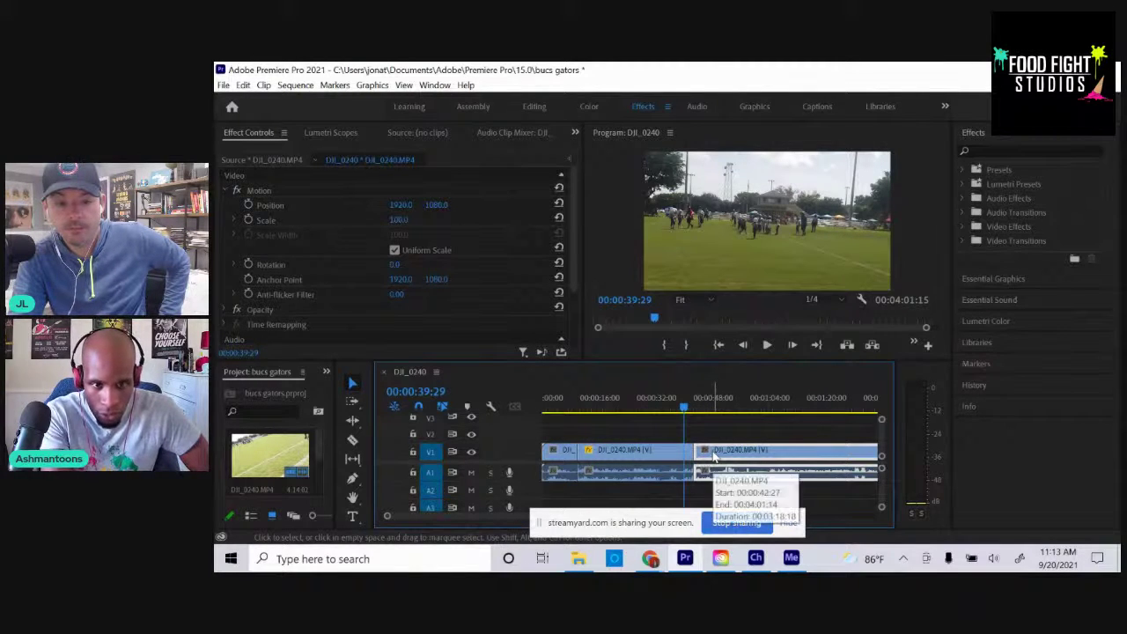
pyautogui.click(643, 459)
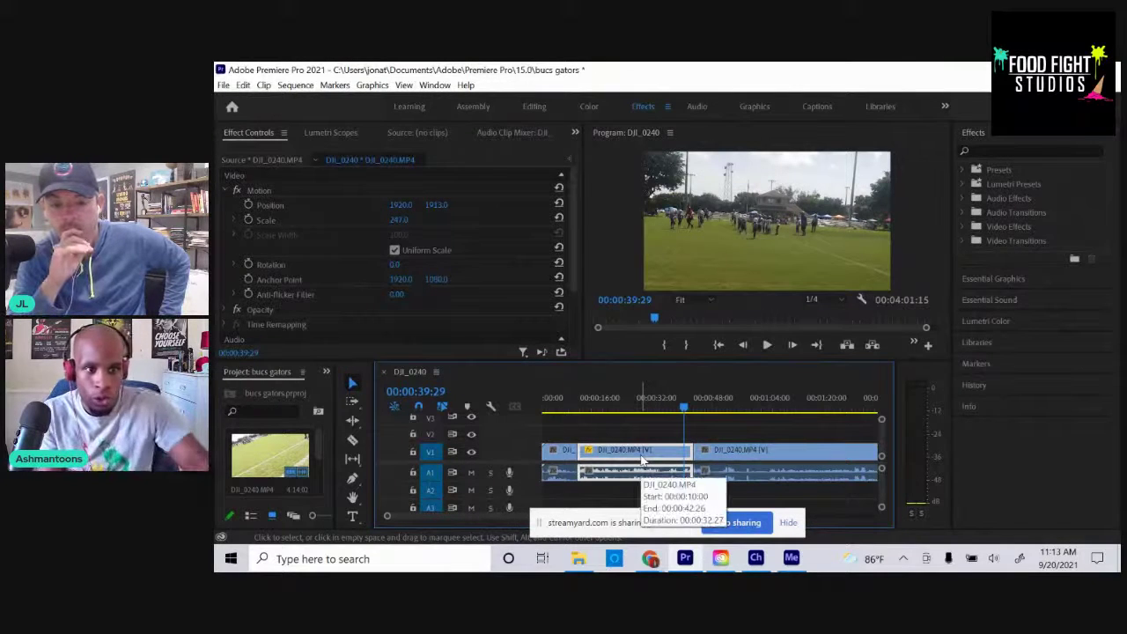
pyautogui.click(260, 191)
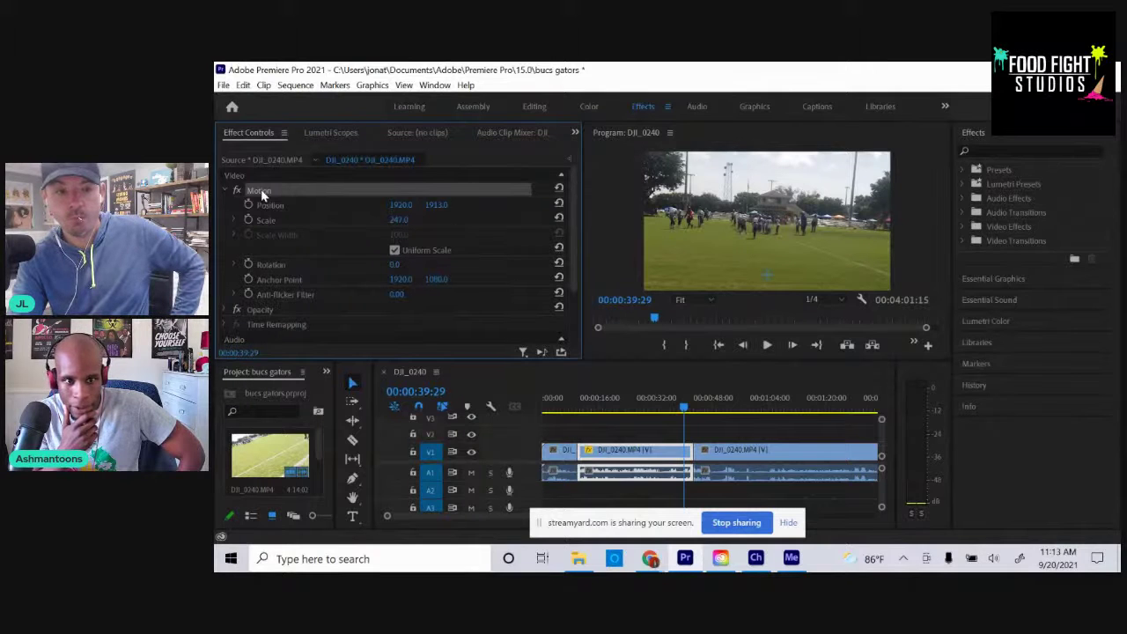
pyautogui.click(734, 454)
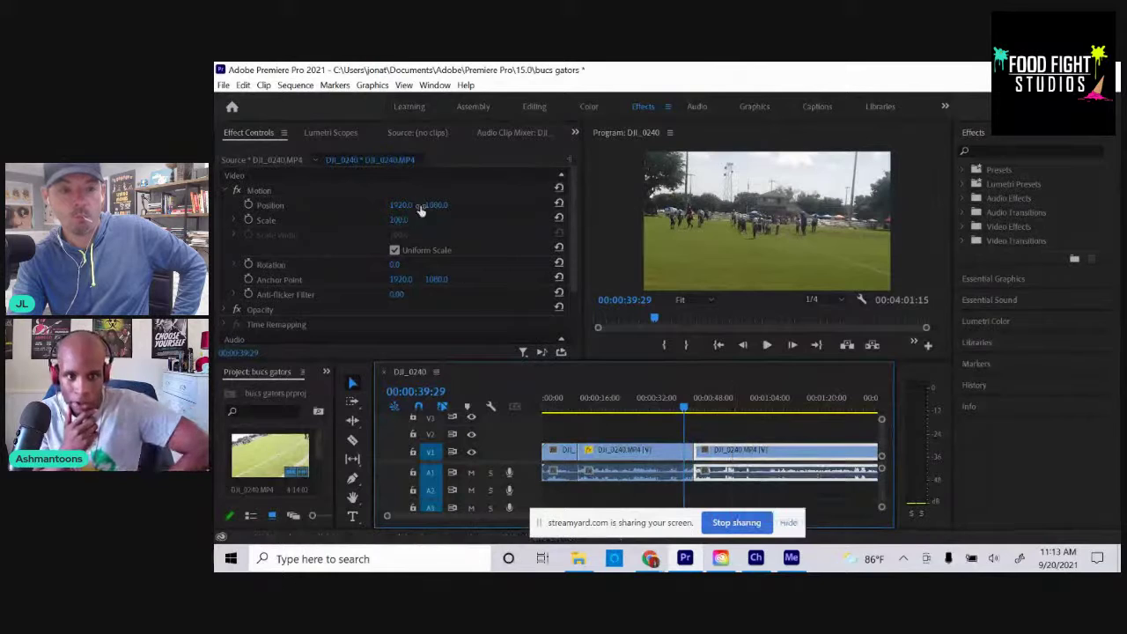
pyautogui.hotkey('ctrl', 'v')
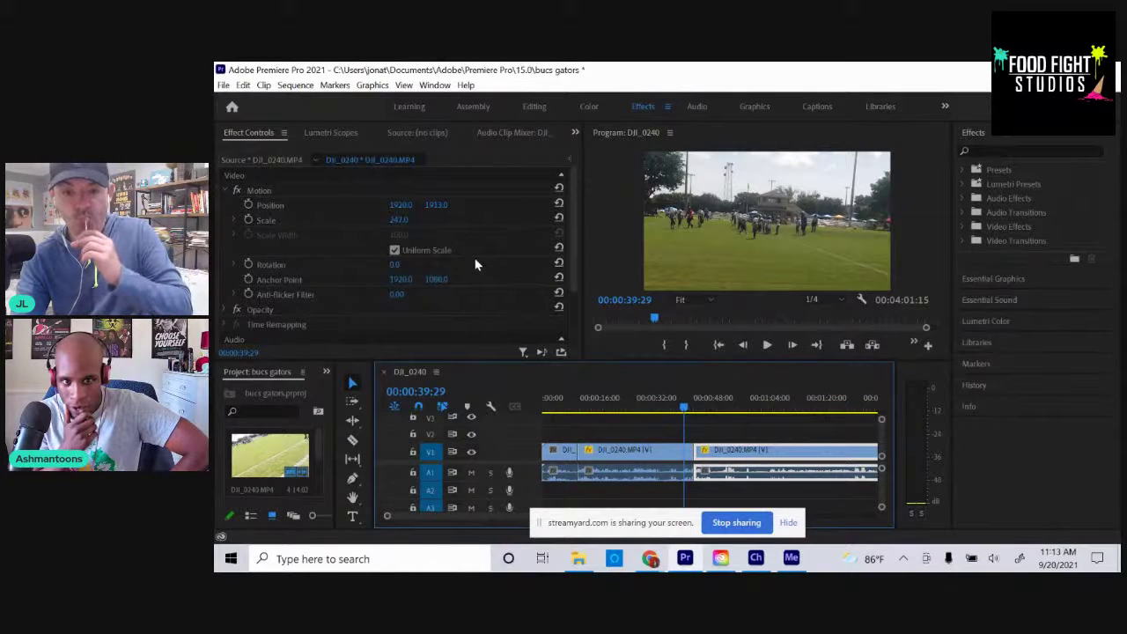
# Play and scrub across the cut between the second and third clips to check that the enlarged framing matches.
pyautogui.click(767, 344)
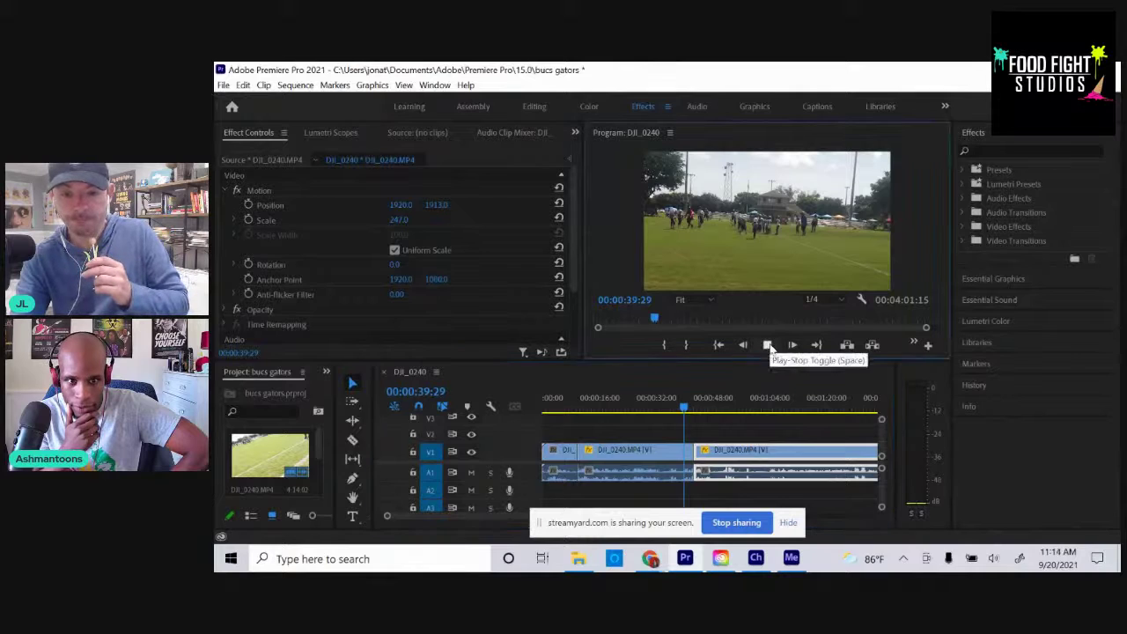
pyautogui.moveTo(689, 407); pyautogui.dragTo(710, 411)
pyautogui.click(766, 346)
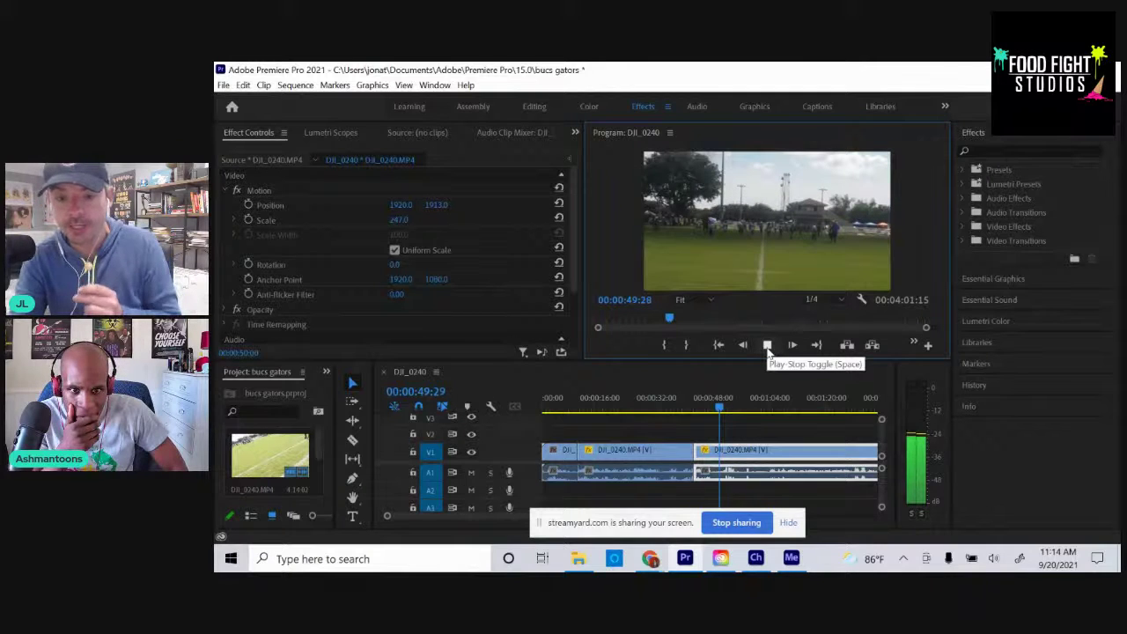
pyautogui.click(696, 408)
pyautogui.moveTo(697, 410); pyautogui.dragTo(688, 411)
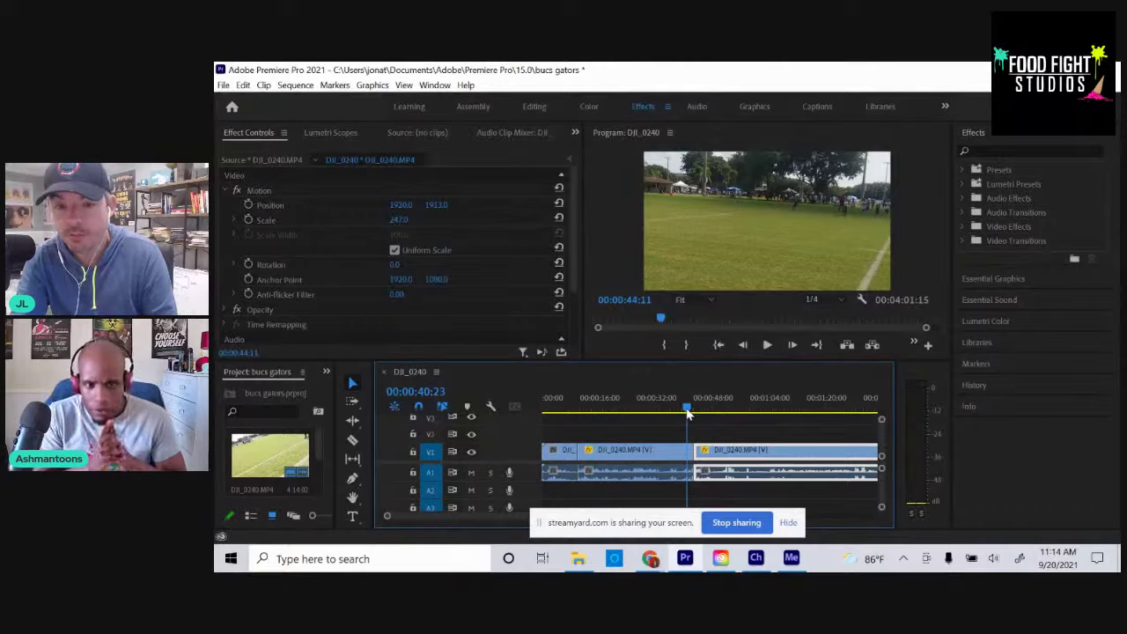
pyautogui.moveTo(688, 414); pyautogui.dragTo(676, 412)
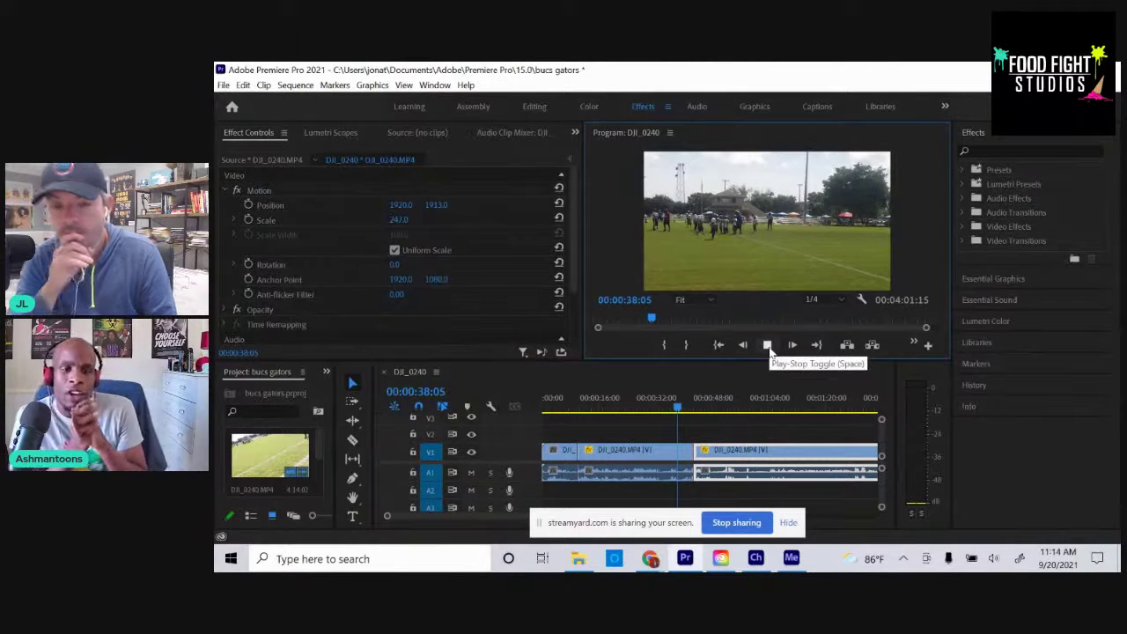
pyautogui.click(767, 345)
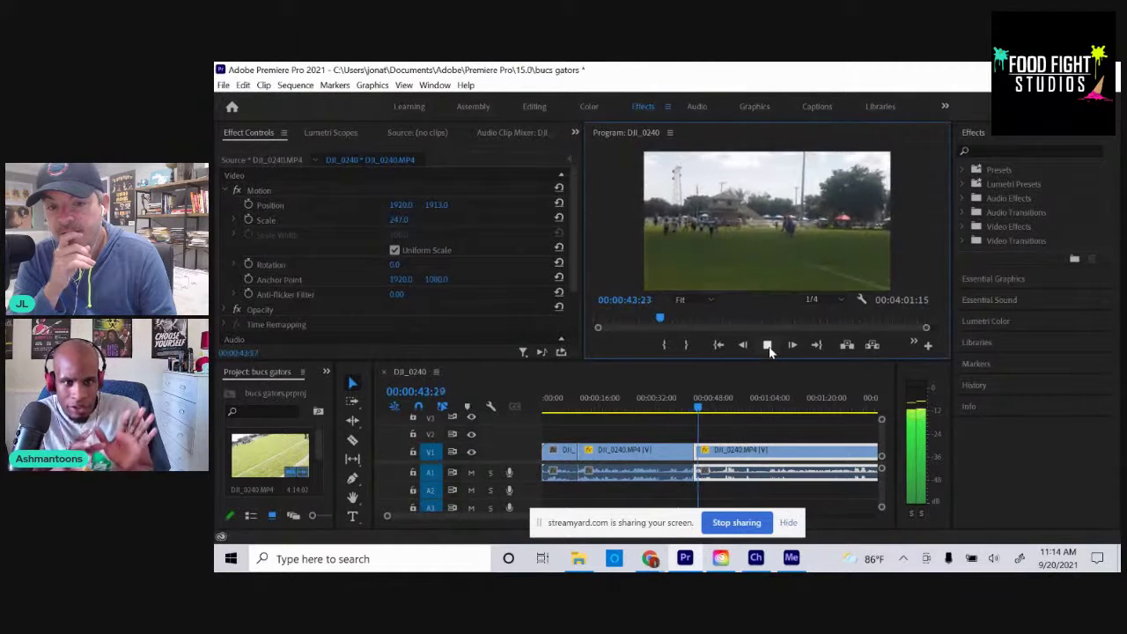
pyautogui.click(767, 345)
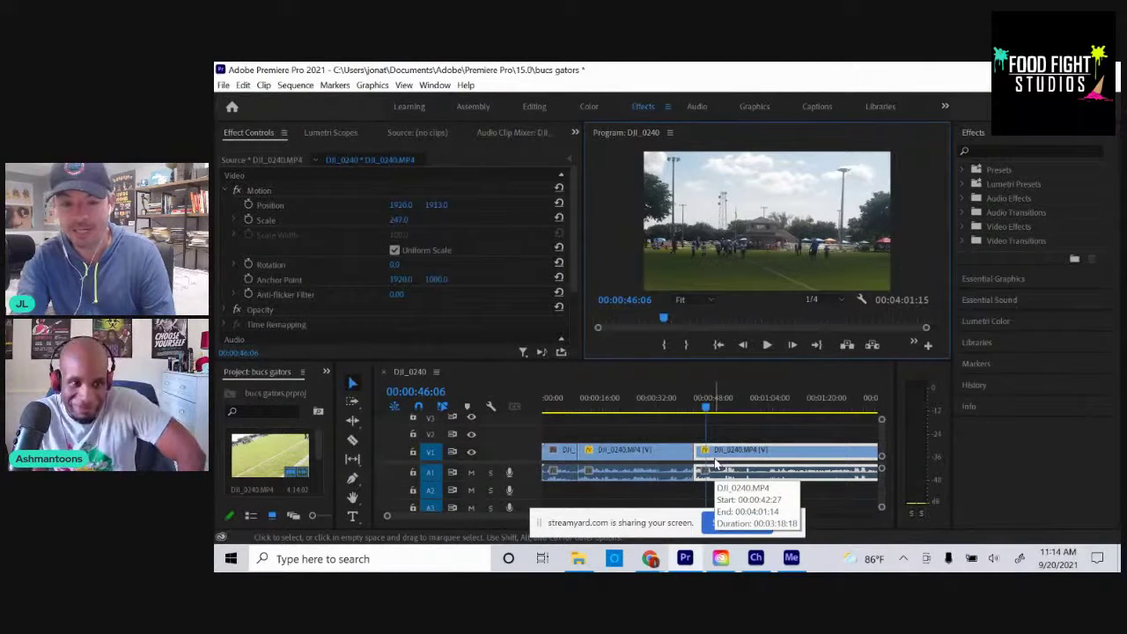
# Compare the Motion settings of the first and second clips, leaving the first clip selected.
pyautogui.click(563, 453)
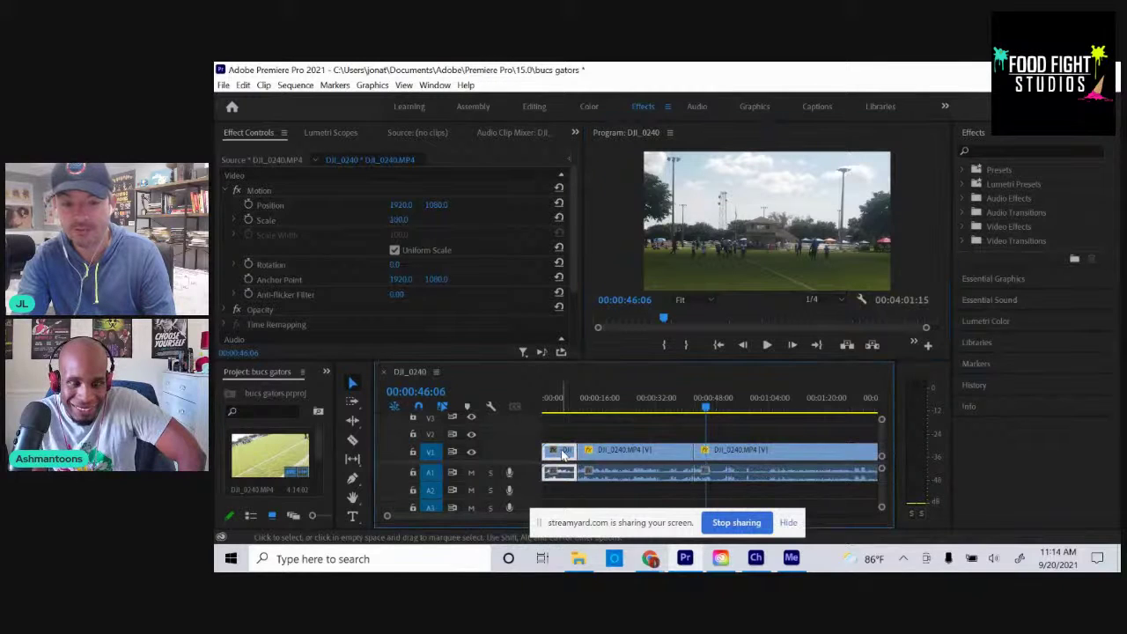
pyautogui.click(638, 452)
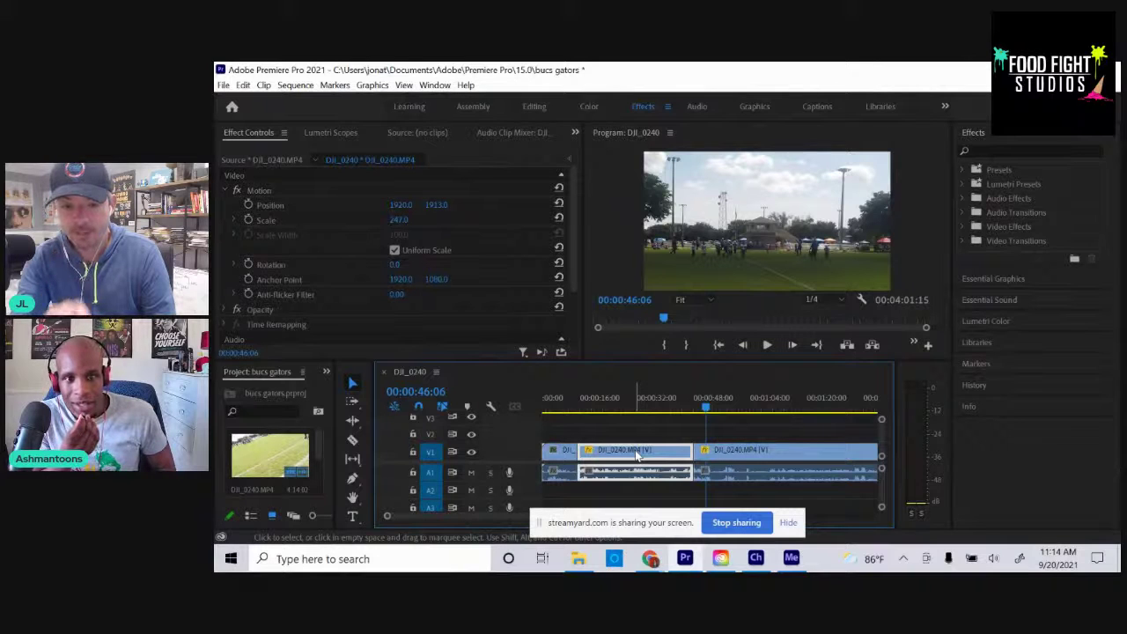
pyautogui.click(558, 457)
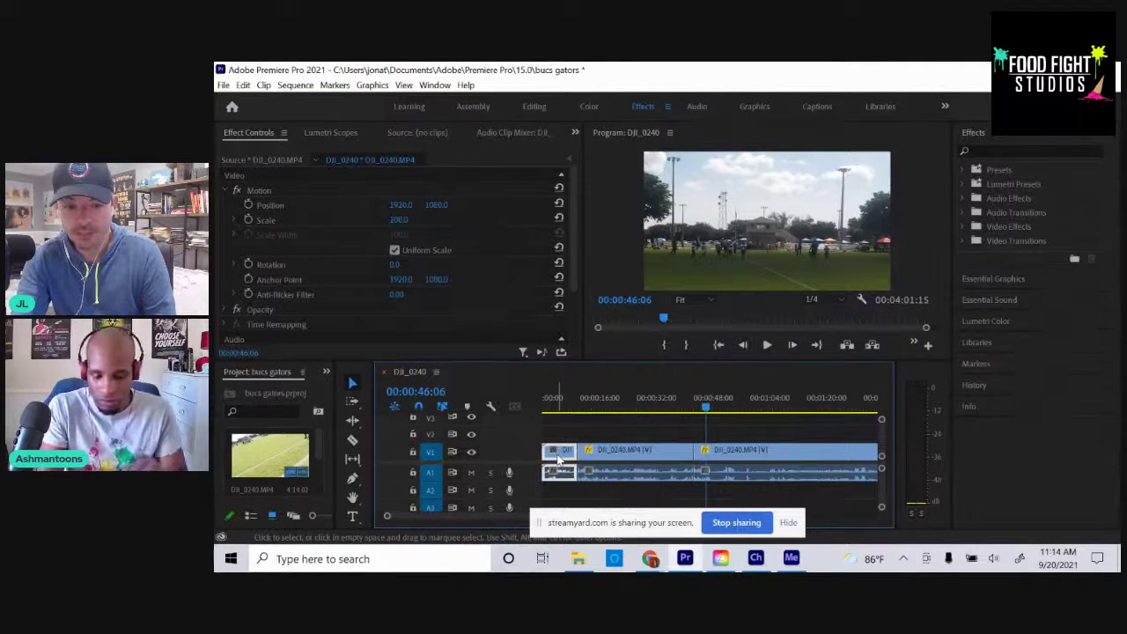
# Play on through the enlarged third clip and scrub to the play around 00:01:14:04.
pyautogui.click(769, 345)
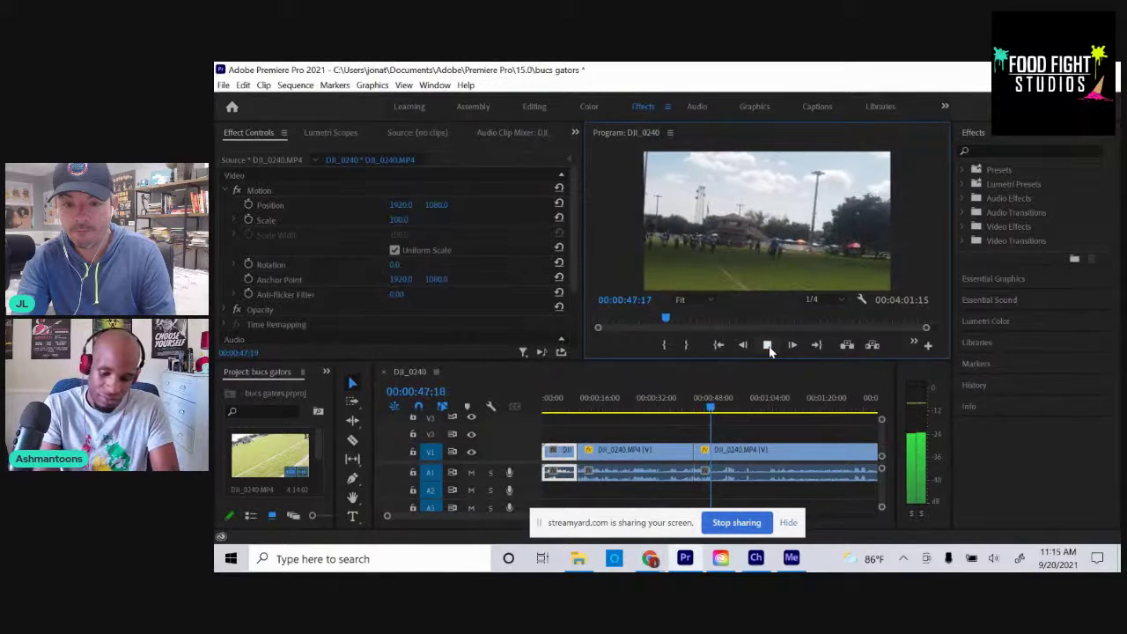
pyautogui.moveTo(650, 406); pyautogui.dragTo(820, 388)
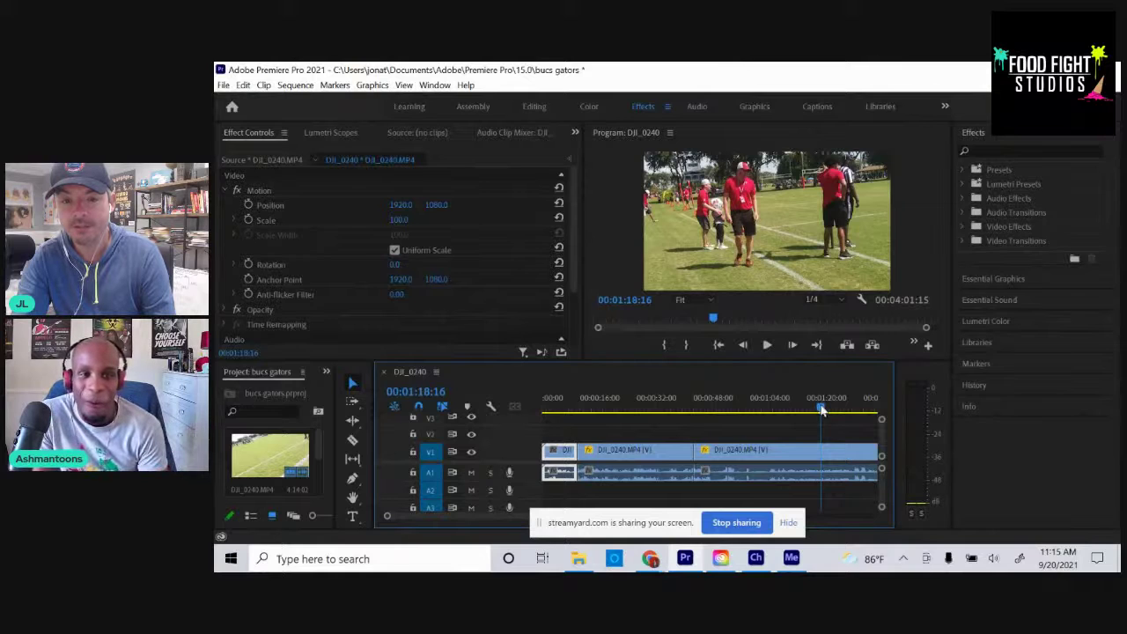
pyautogui.moveTo(820, 409)
pyautogui.mouseDown()
pyautogui.moveTo(861, 405)
pyautogui.moveTo(808, 409)
pyautogui.mouseUp()
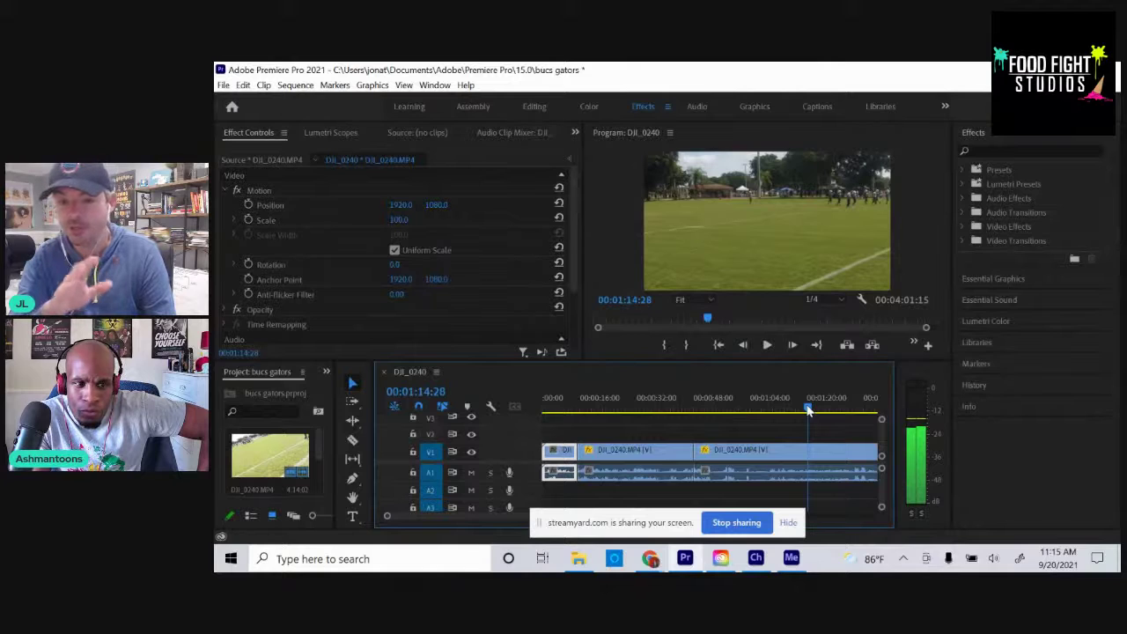
pyautogui.moveTo(809, 410); pyautogui.dragTo(806, 410)
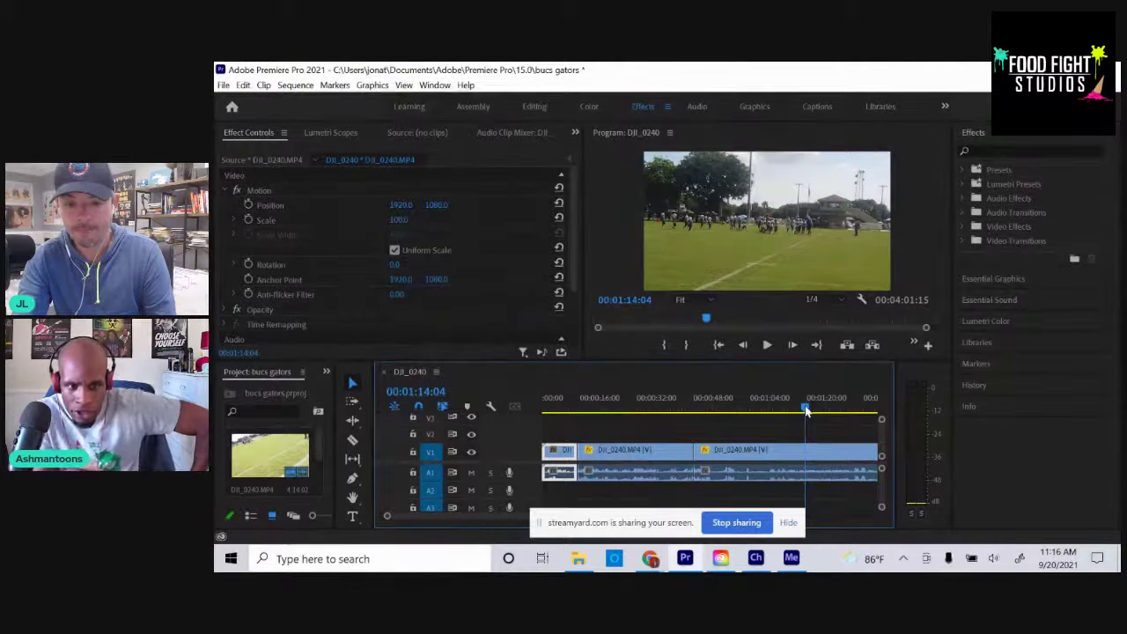
# Return the playhead to the sequence start and delete the first ten-second clip.
pyautogui.moveTo(806, 410); pyautogui.dragTo(516, 403)
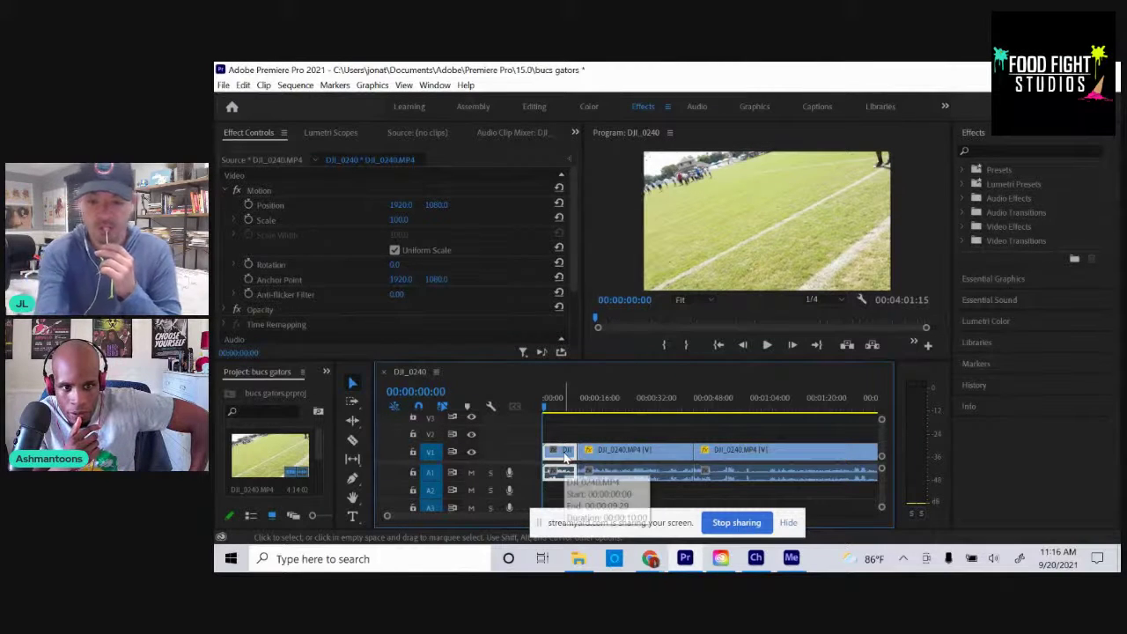
pyautogui.press('Delete')
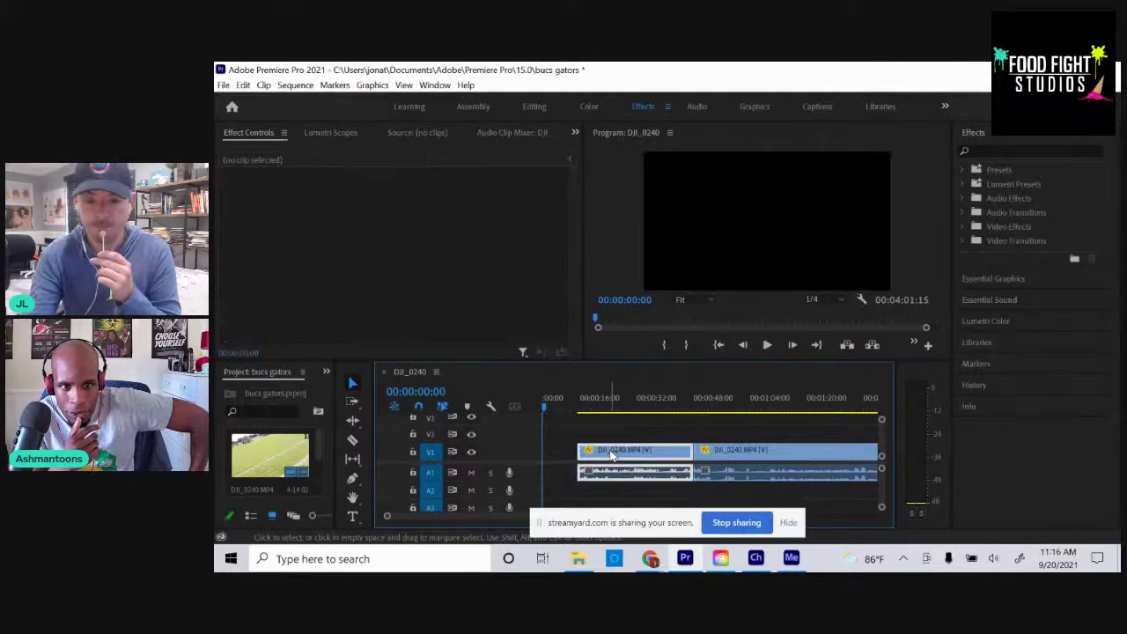
# Delete both remaining clips from the DJI_0240 sequence, scrubbing through the last one before removing it.
pyautogui.click(612, 453)
pyautogui.press('Delete')
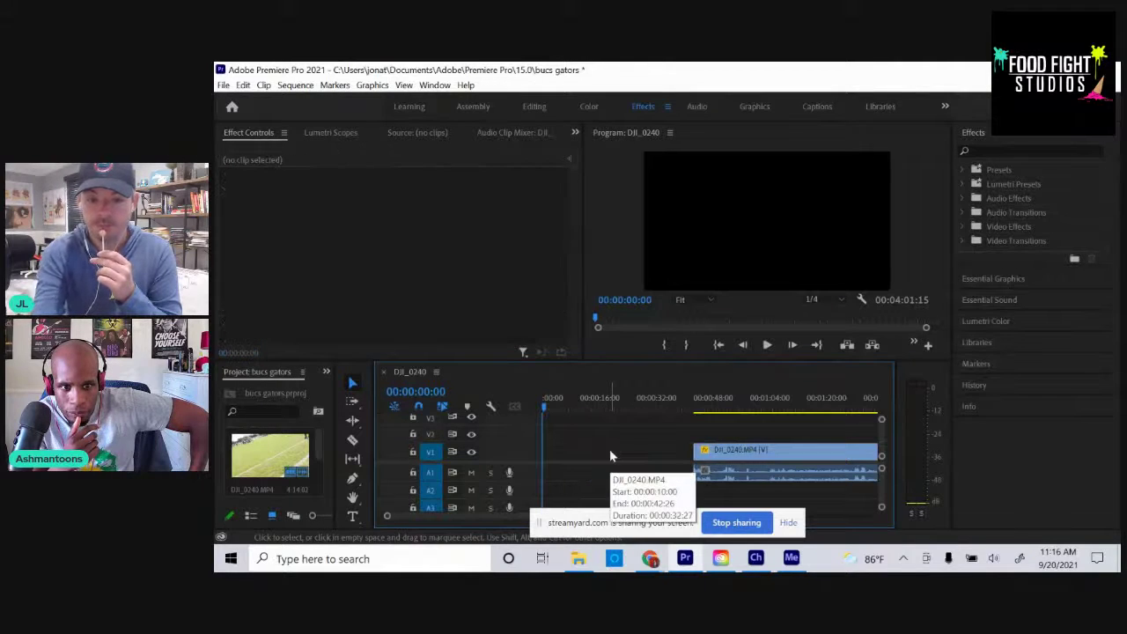
pyautogui.click(710, 450)
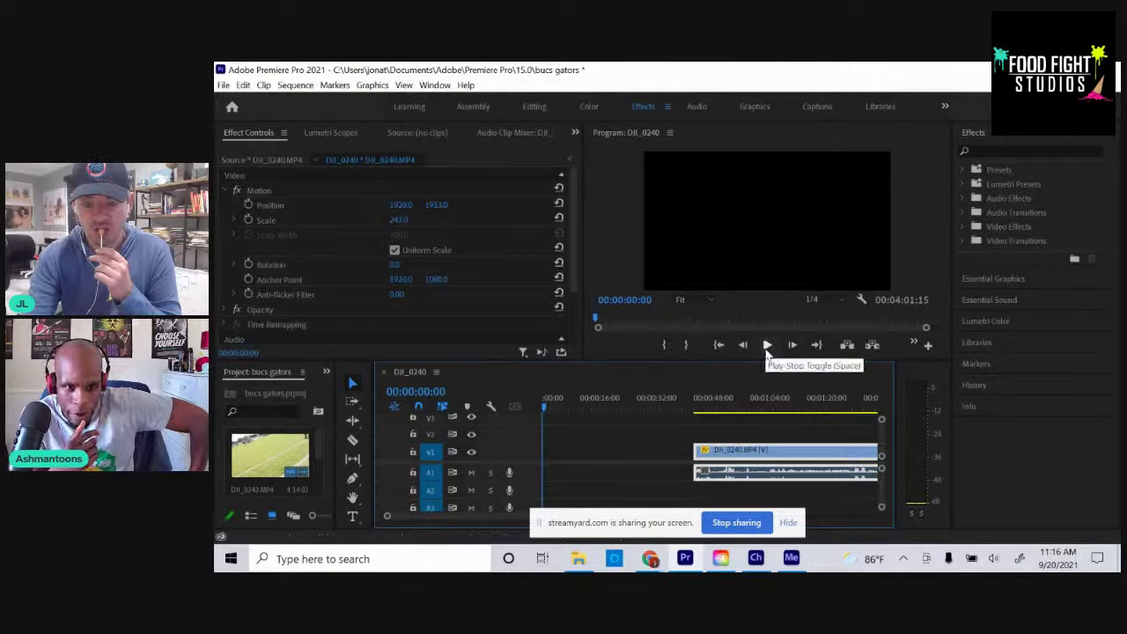
pyautogui.click(767, 346)
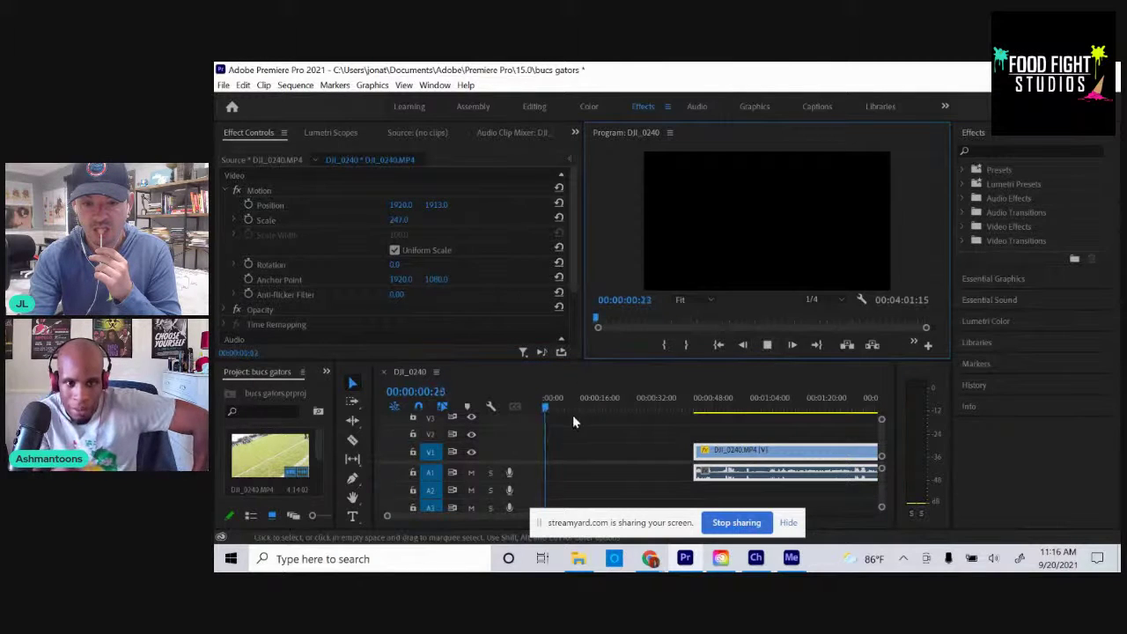
pyautogui.click(548, 411)
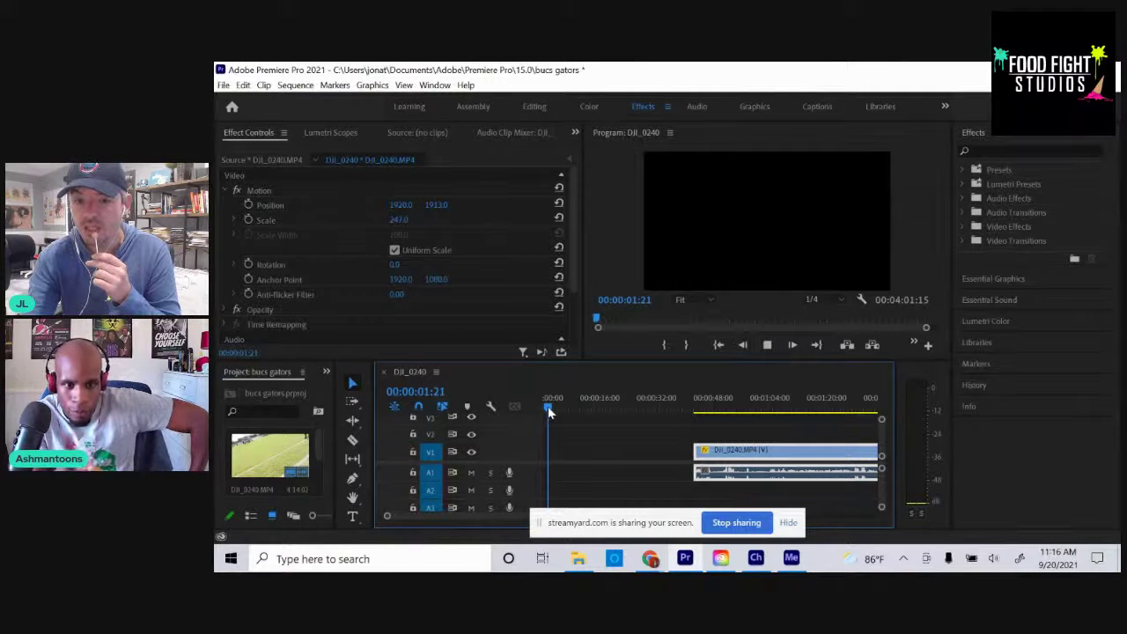
pyautogui.moveTo(548, 411); pyautogui.dragTo(720, 405)
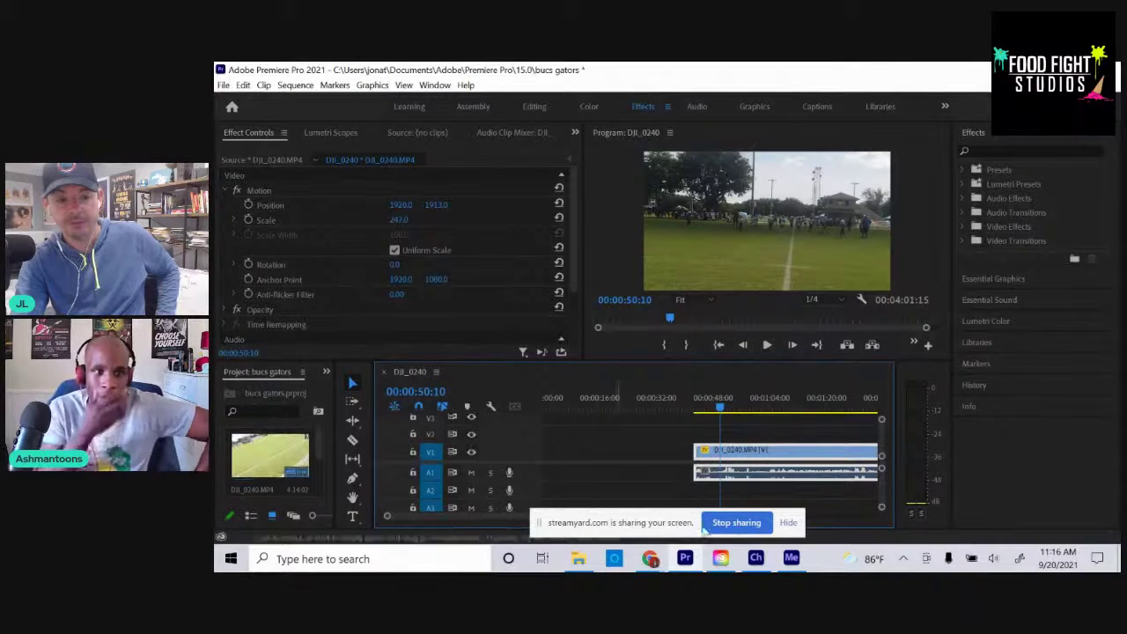
pyautogui.press('Delete')
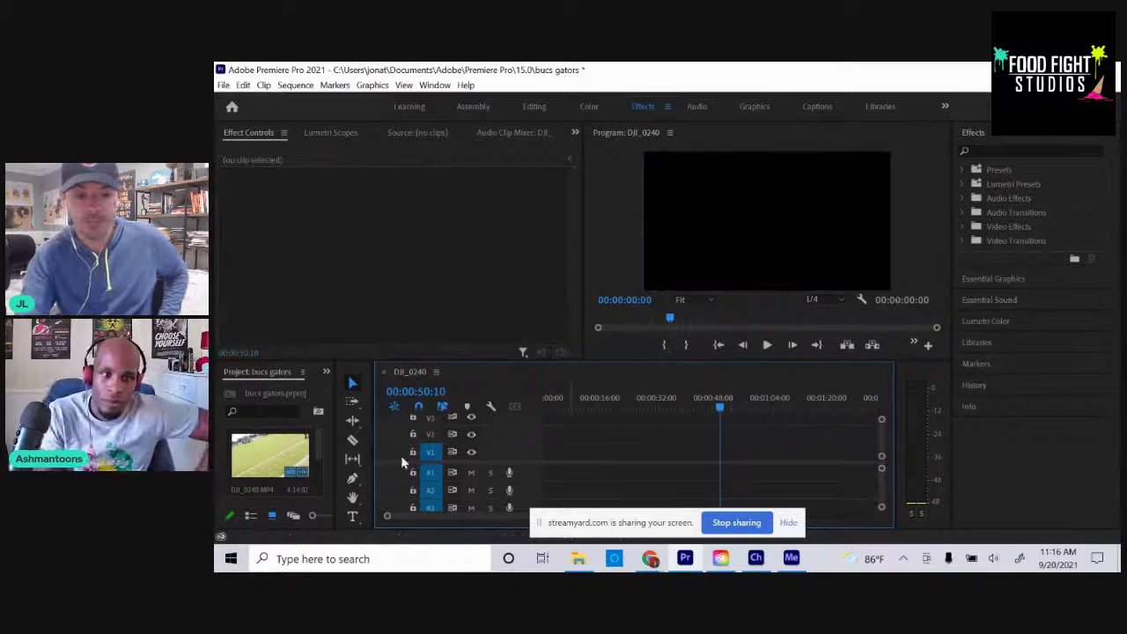
# Open DJI_0240.MP4 from the project in the Source monitor and play it from a little over a minute in.
pyautogui.click(256, 454)
pyautogui.moveTo(256, 453); pyautogui.dragTo(292, 445)
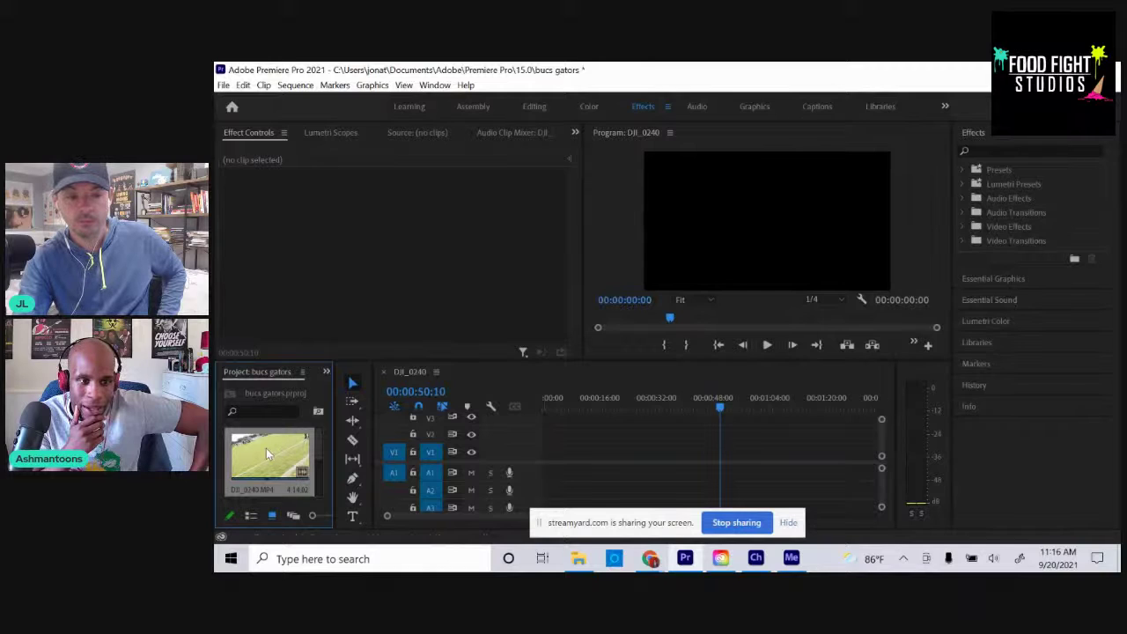
pyautogui.doubleClick(266, 448)
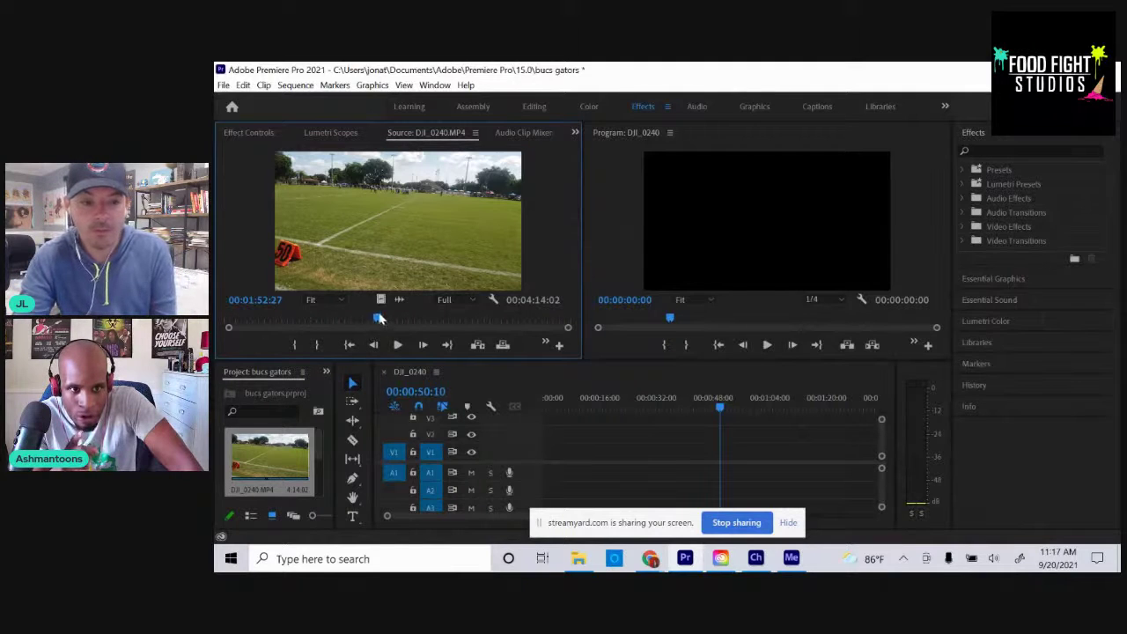
pyautogui.moveTo(377, 320); pyautogui.dragTo(334, 320)
pyautogui.click(397, 346)
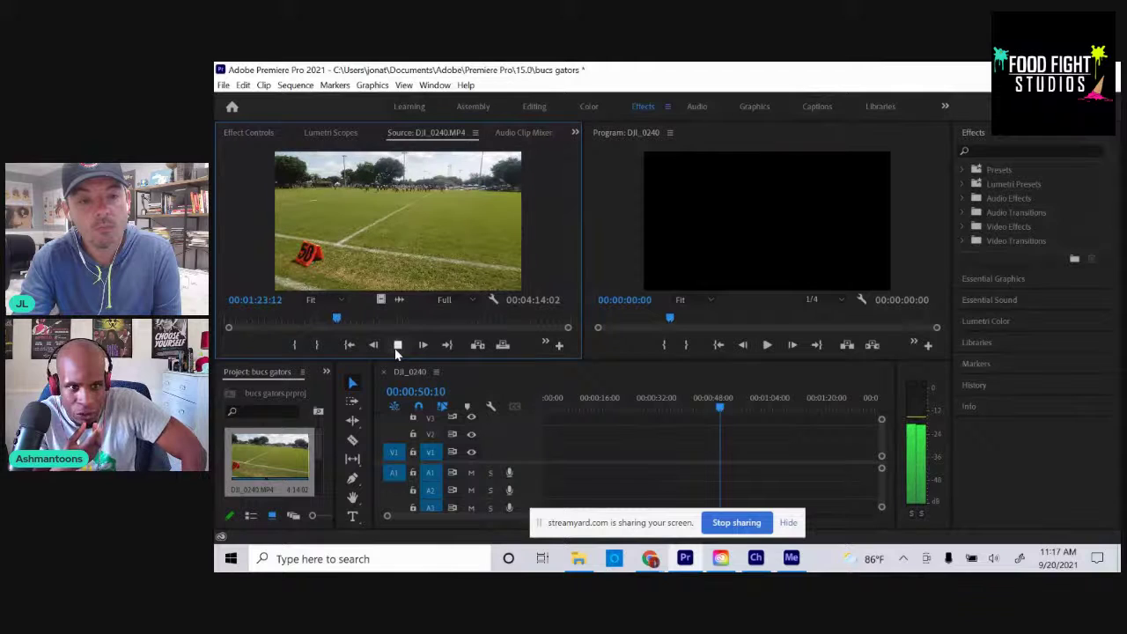
# Set the Source monitor's zoom level to 100% for a closer view of the players, keeping the playback resolution at Full.
pyautogui.click(467, 304)
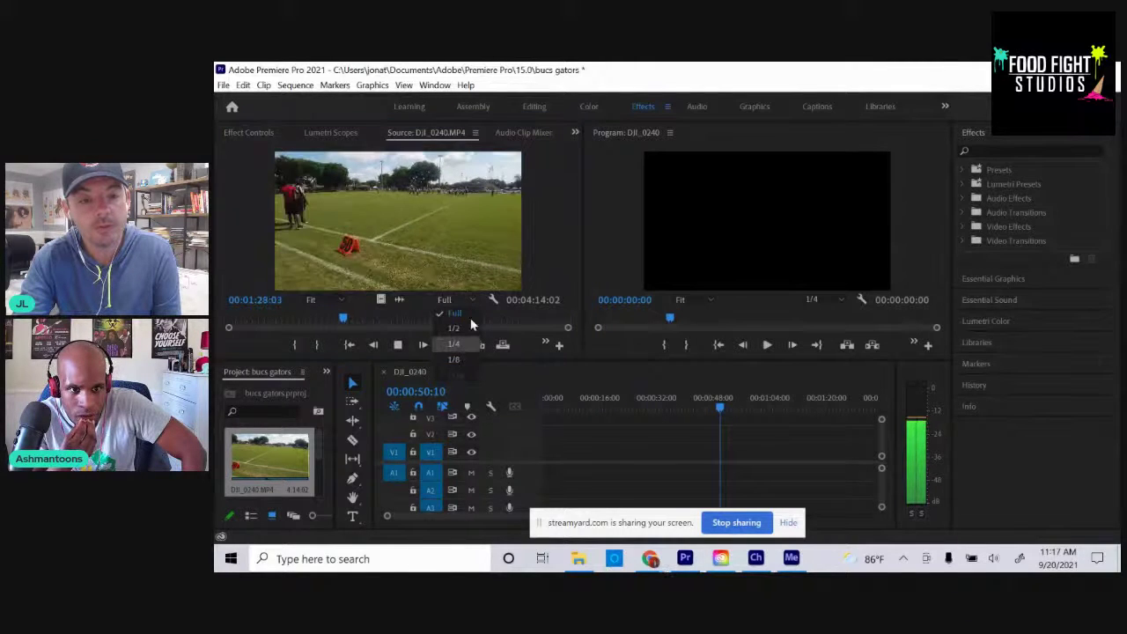
pyautogui.click(465, 299)
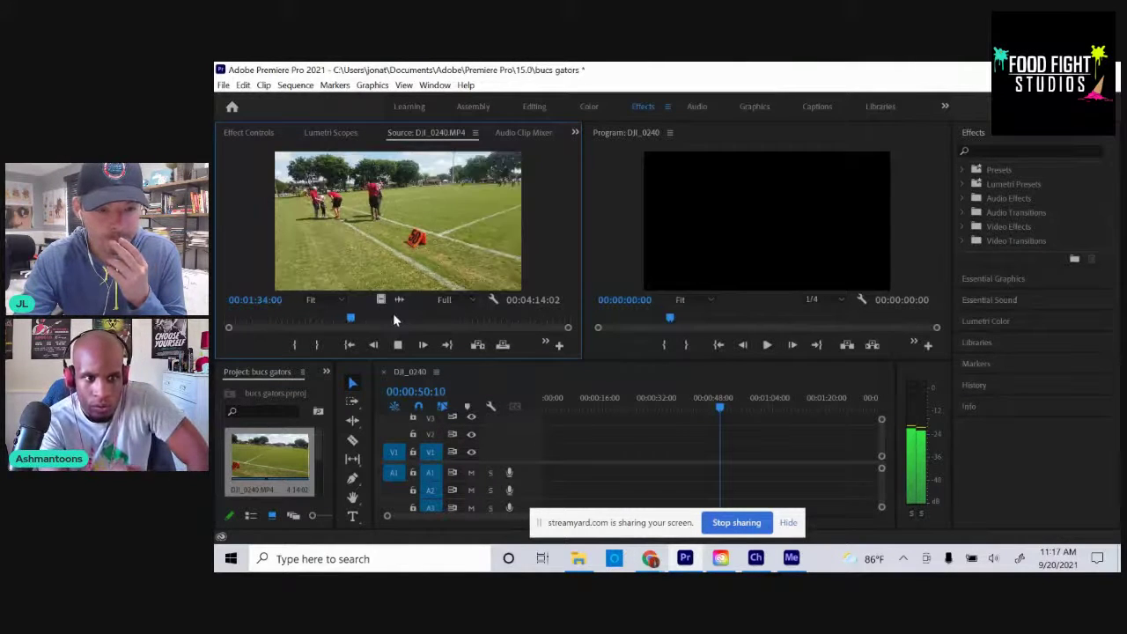
pyautogui.click(338, 299)
pyautogui.click(325, 394)
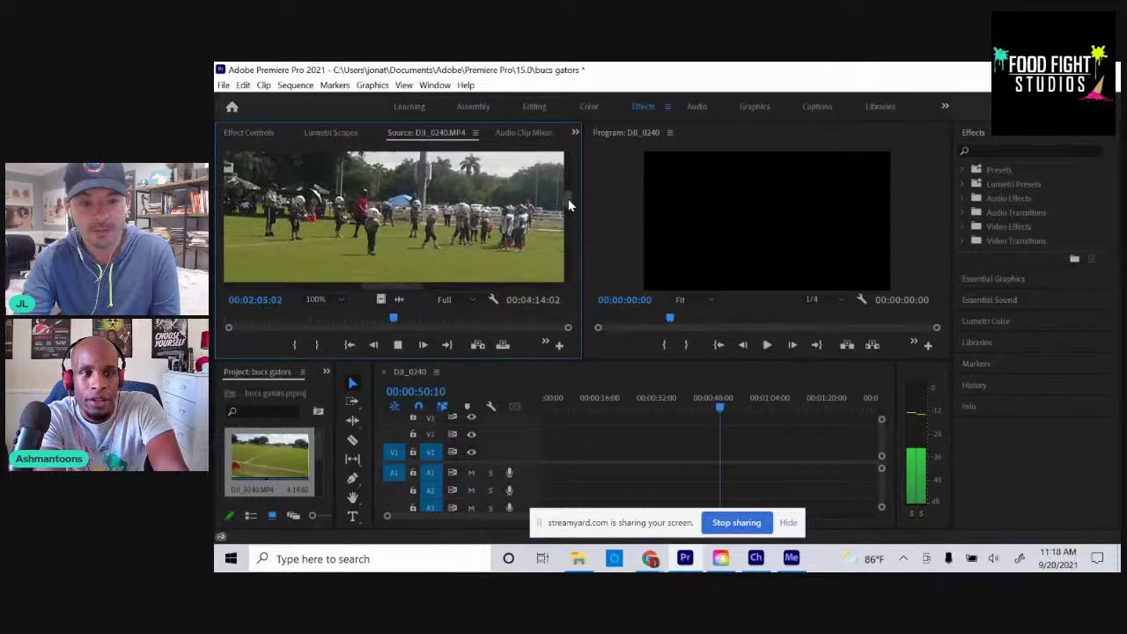
# Mark the source play from 00:02:09:20 to 00:02:21:07 and place it at the sequence start on track V3.
pyautogui.click(397, 346)
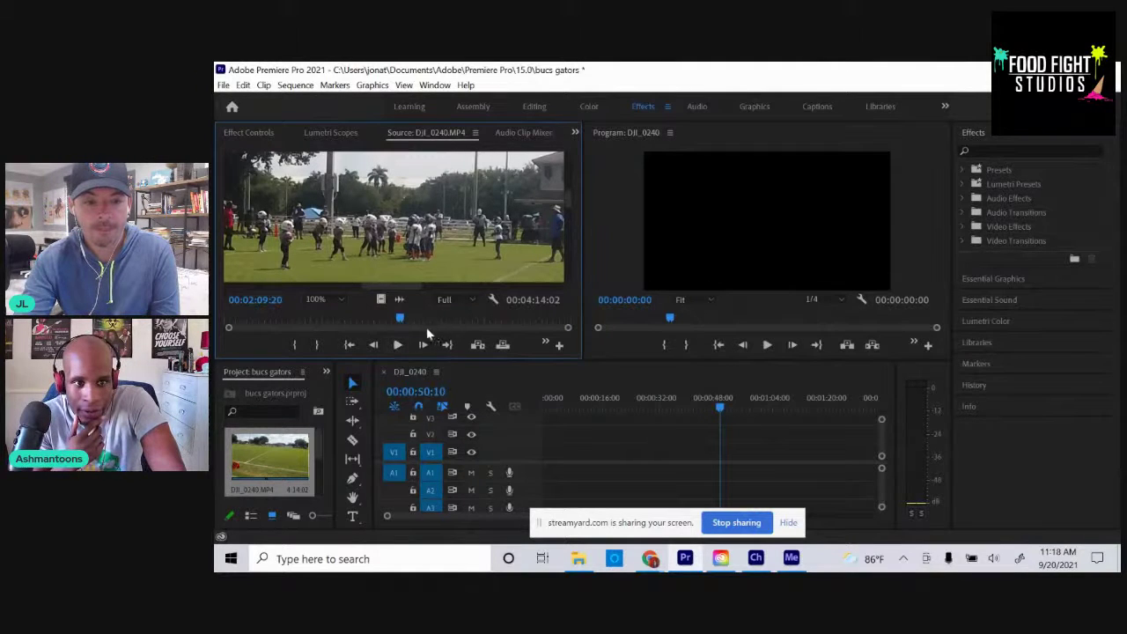
pyautogui.press('i')
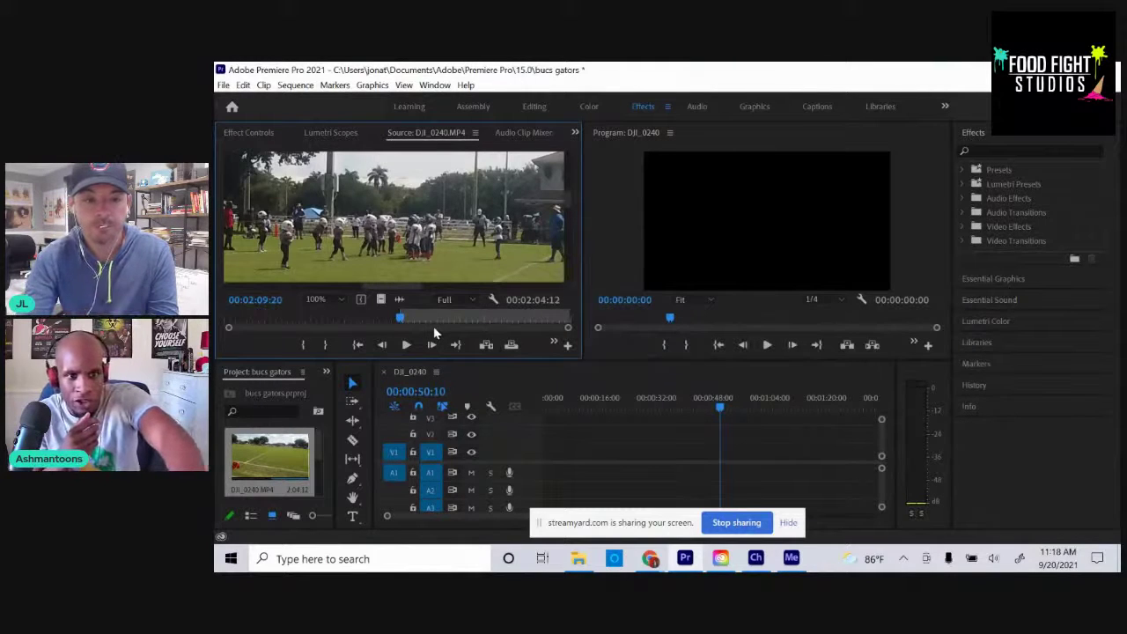
pyautogui.click(407, 345)
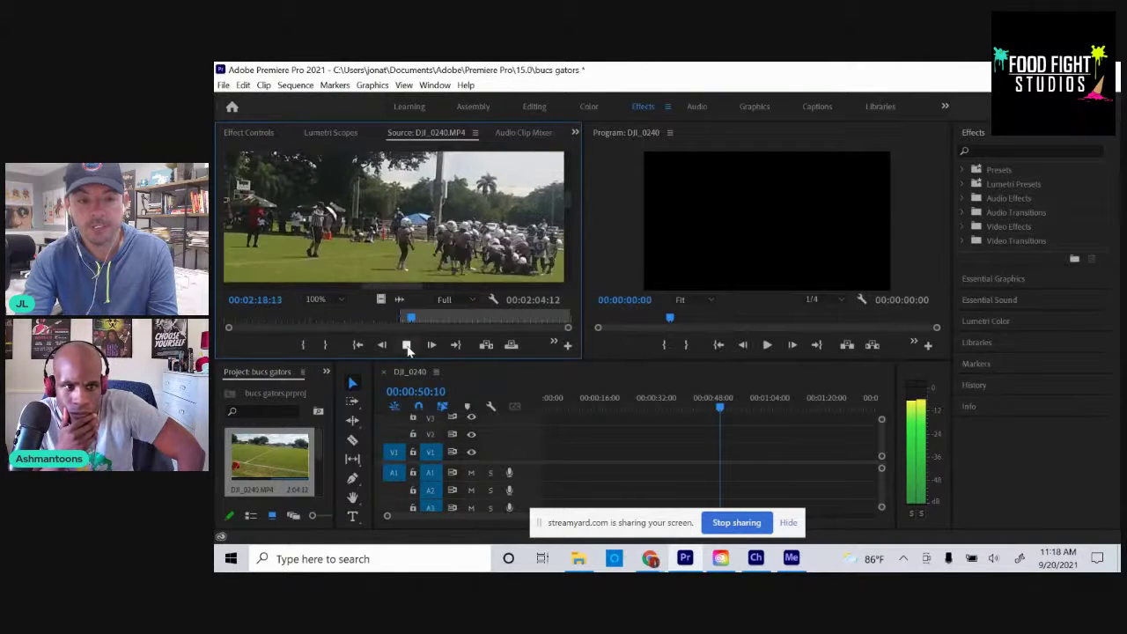
pyautogui.click(407, 344)
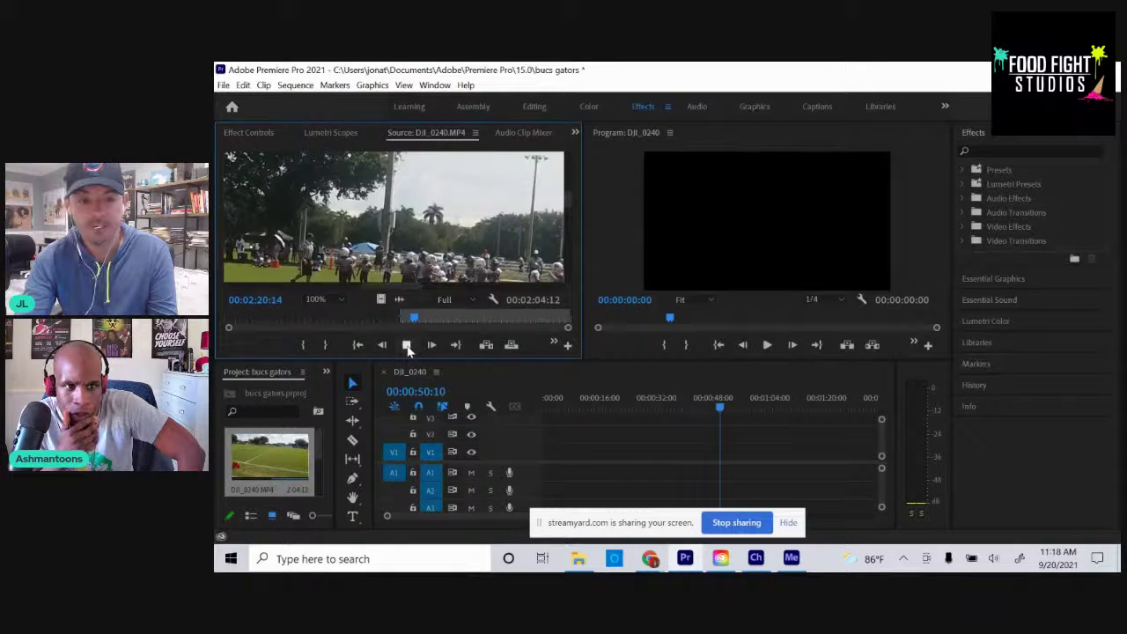
pyautogui.click(407, 344)
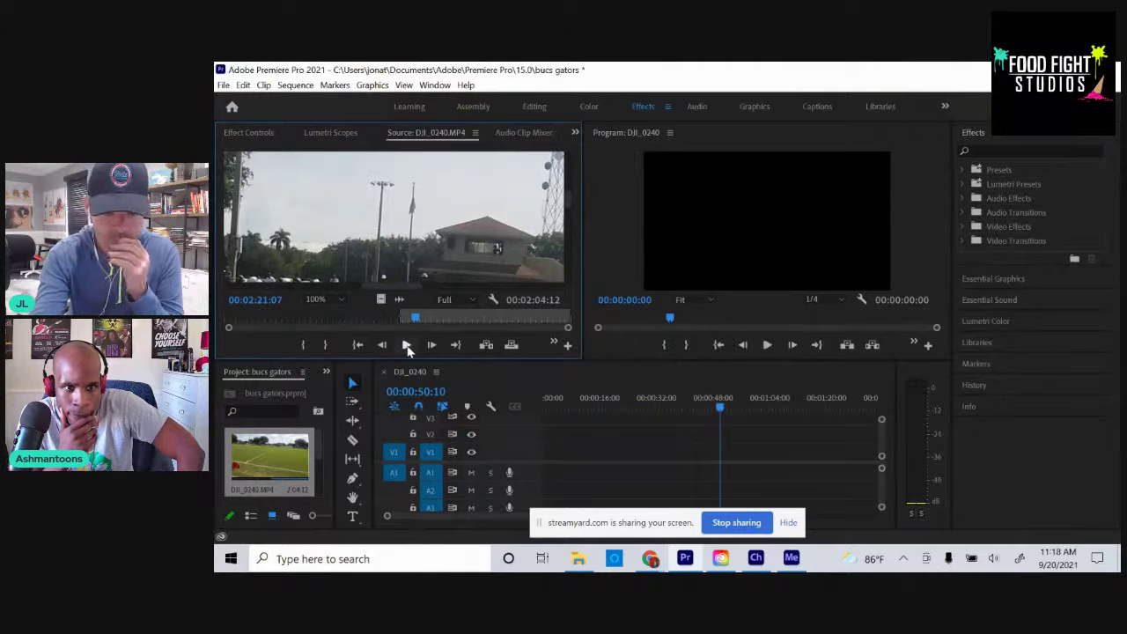
pyautogui.press('o')
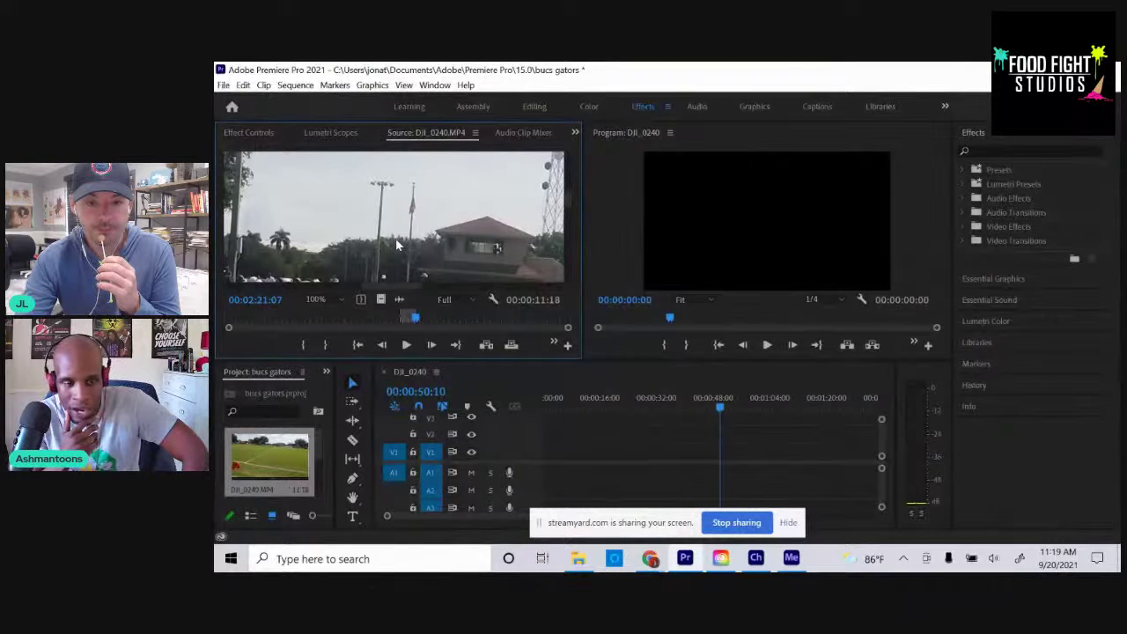
pyautogui.moveTo(520, 409); pyautogui.dragTo(540, 428)
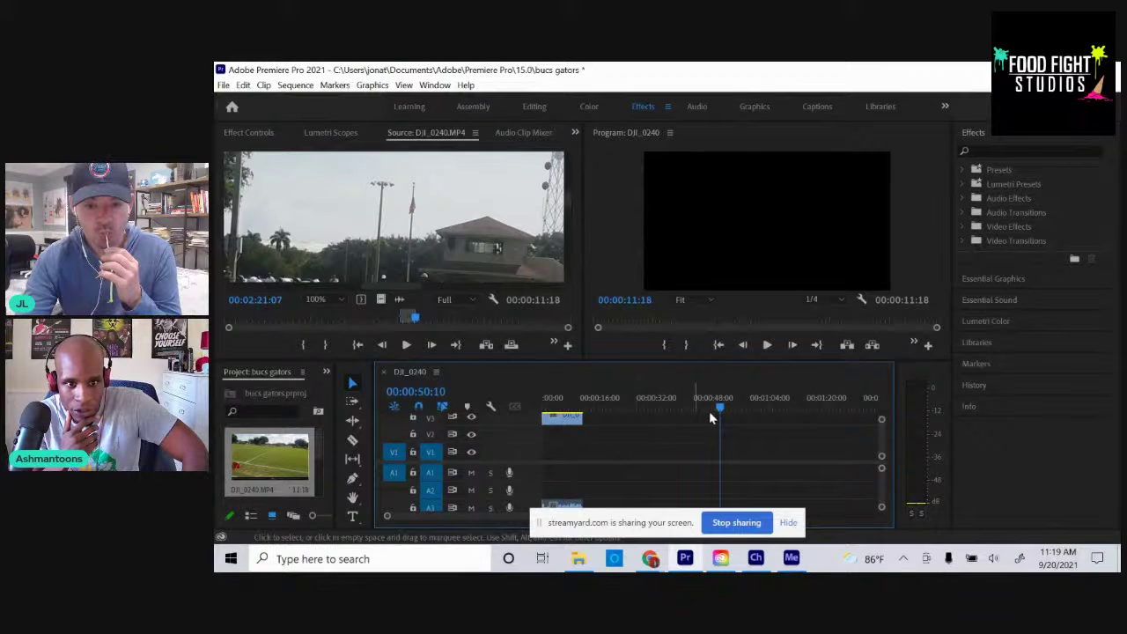
pyautogui.moveTo(720, 410); pyautogui.dragTo(620, 408)
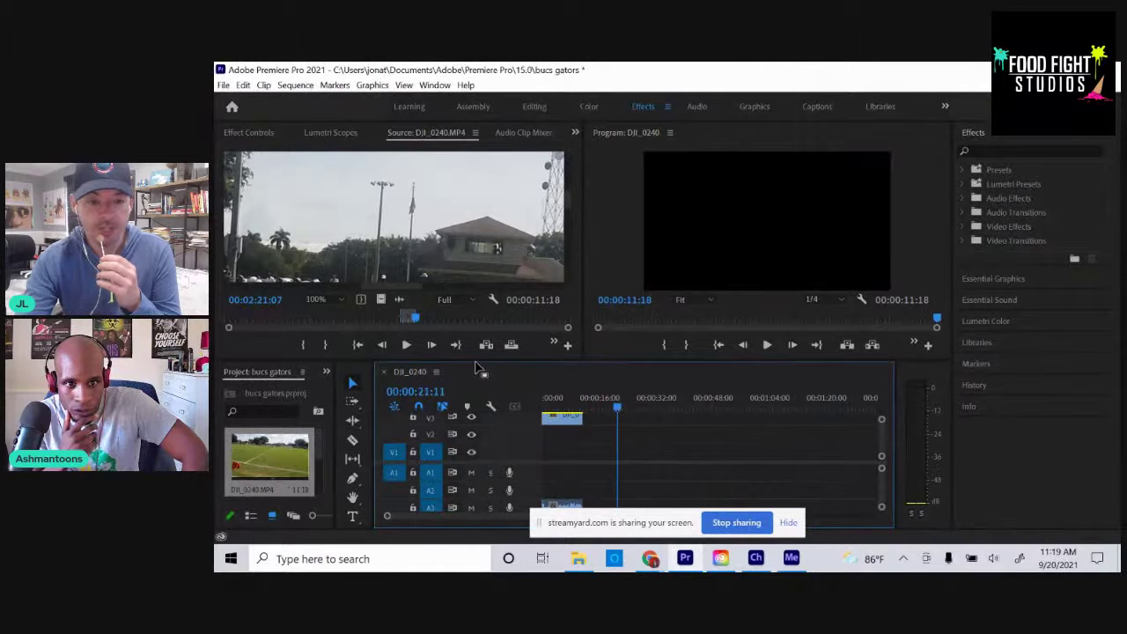
# Scrub and play the source footage to find the play near its end and mark the In point at 00:03:58:29.
pyautogui.click(408, 349)
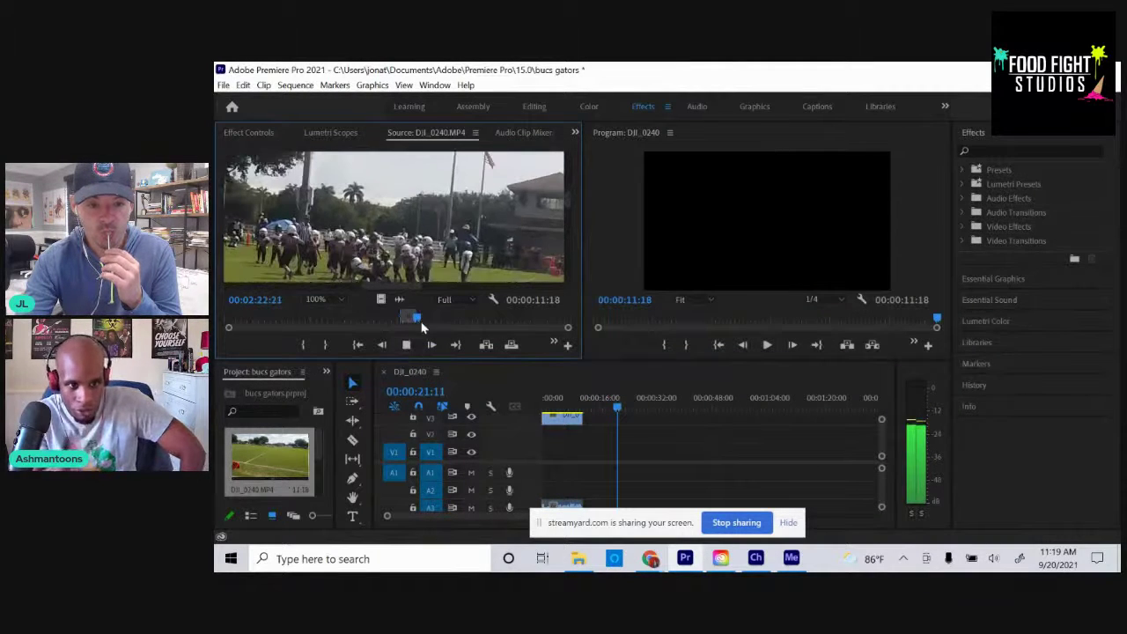
pyautogui.moveTo(422, 320); pyautogui.dragTo(440, 321)
pyautogui.moveTo(443, 320); pyautogui.dragTo(464, 317)
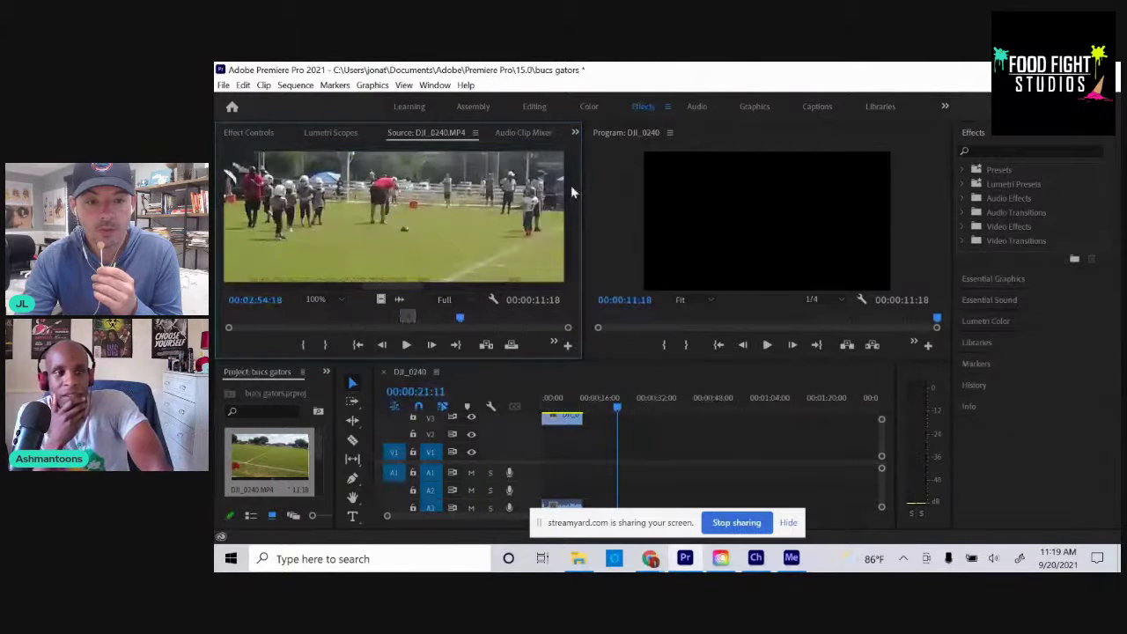
pyautogui.moveTo(460, 318); pyautogui.dragTo(483, 320)
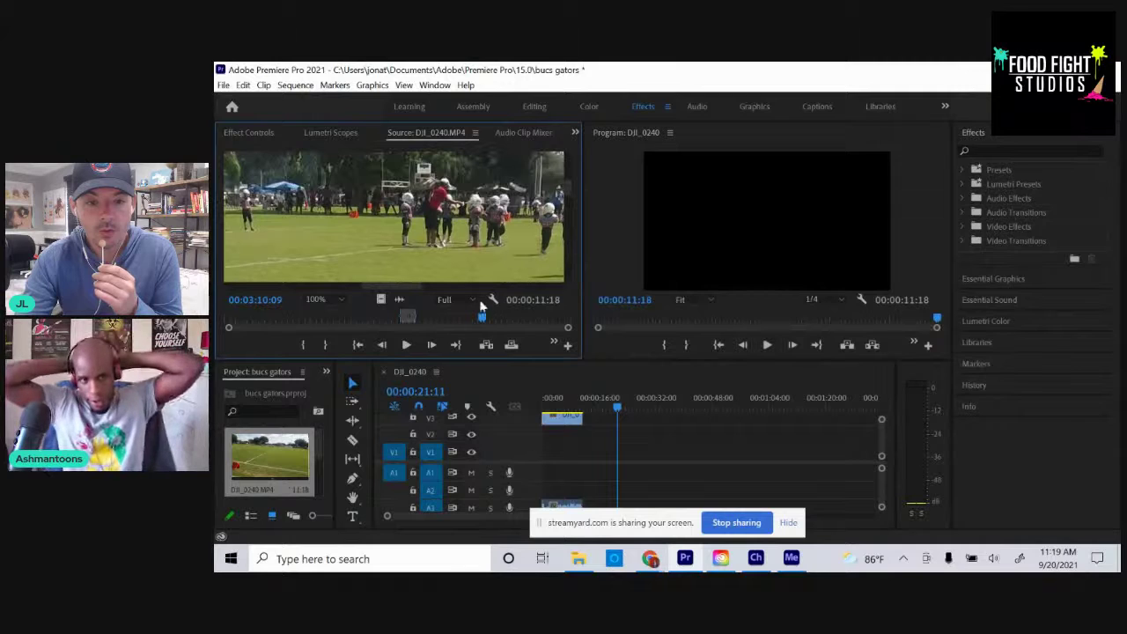
pyautogui.moveTo(483, 319); pyautogui.dragTo(530, 323)
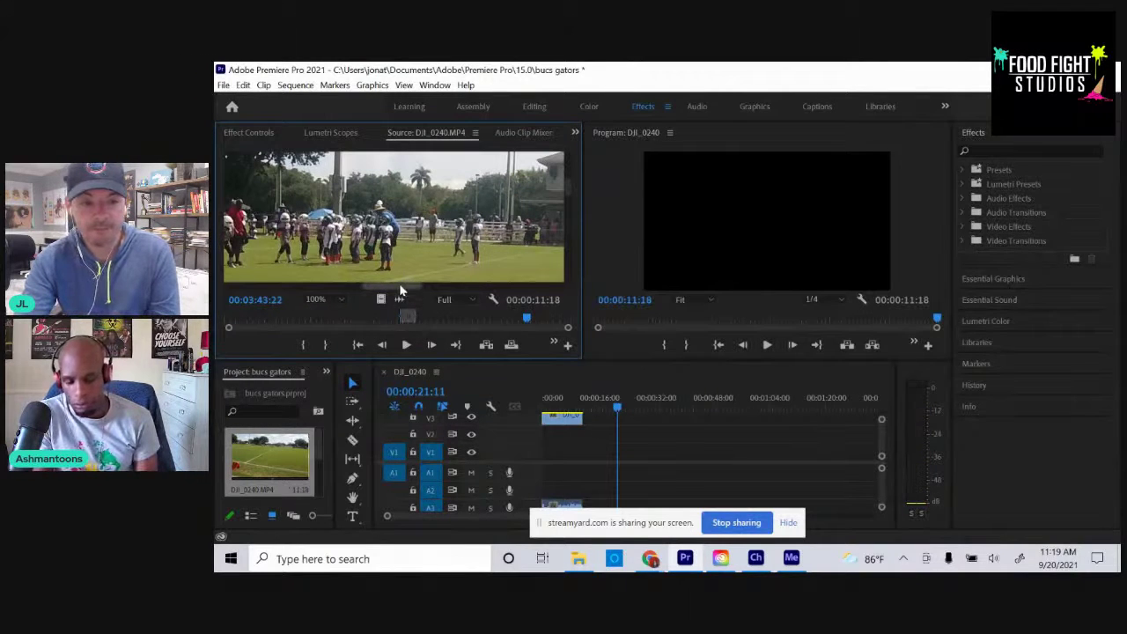
pyautogui.moveTo(400, 287); pyautogui.dragTo(368, 289)
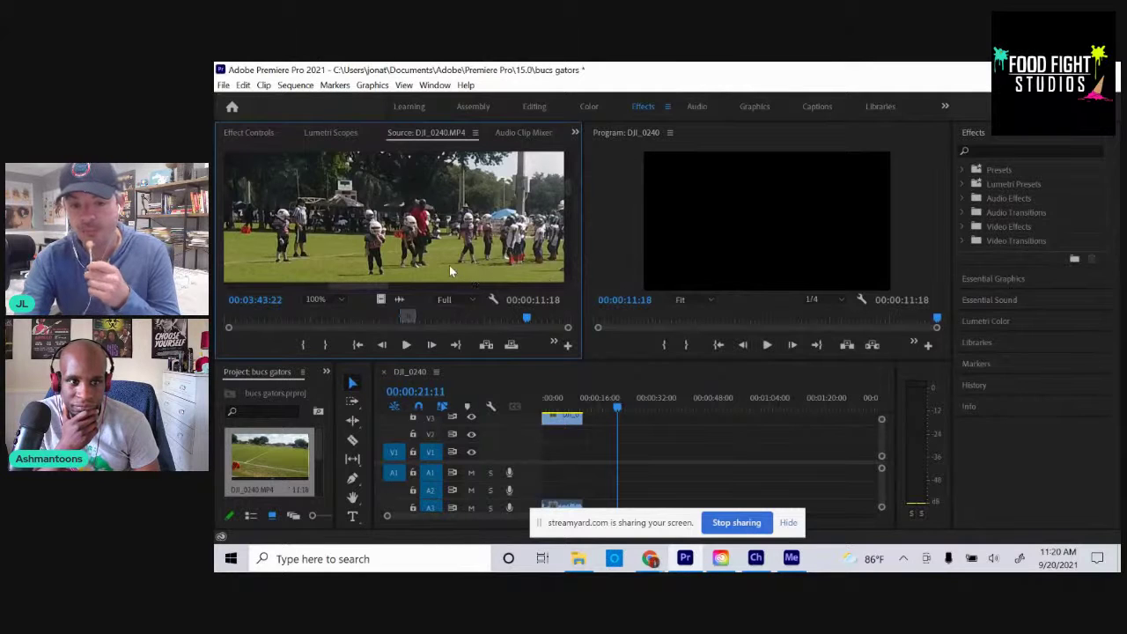
pyautogui.click(407, 345)
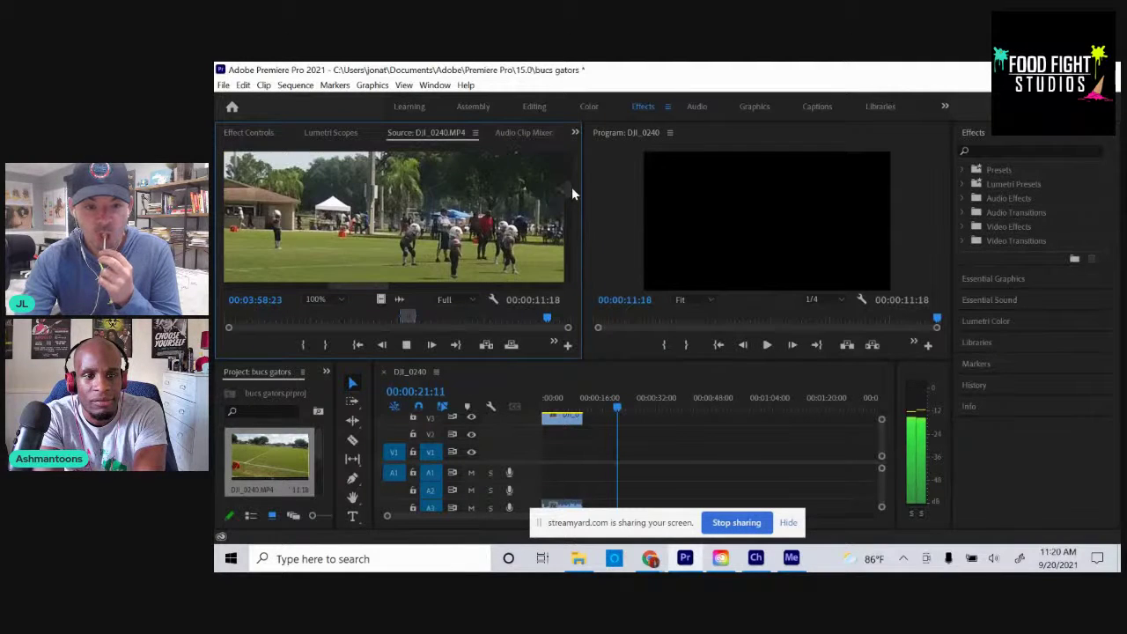
pyautogui.click(409, 345)
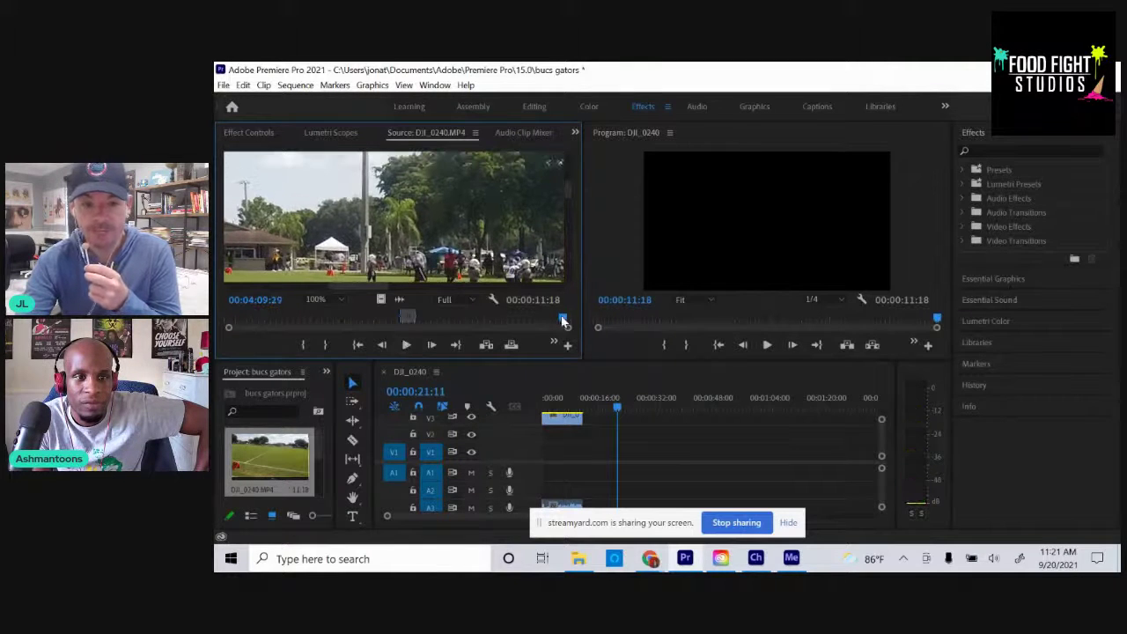
pyautogui.moveTo(564, 322); pyautogui.dragTo(544, 321)
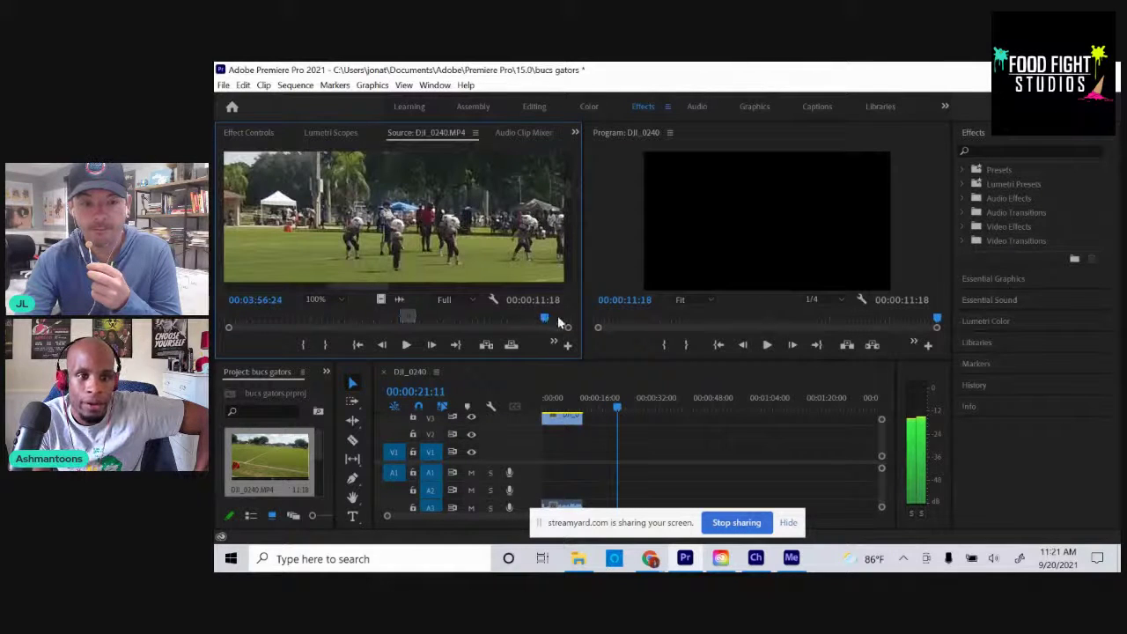
pyautogui.click(407, 345)
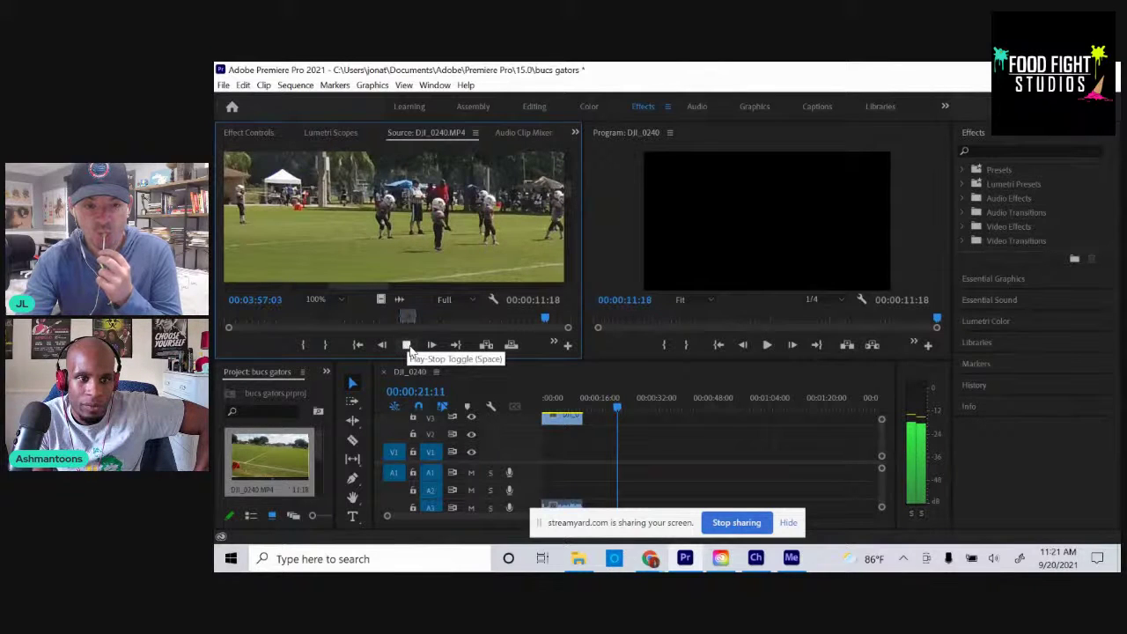
pyautogui.click(408, 346)
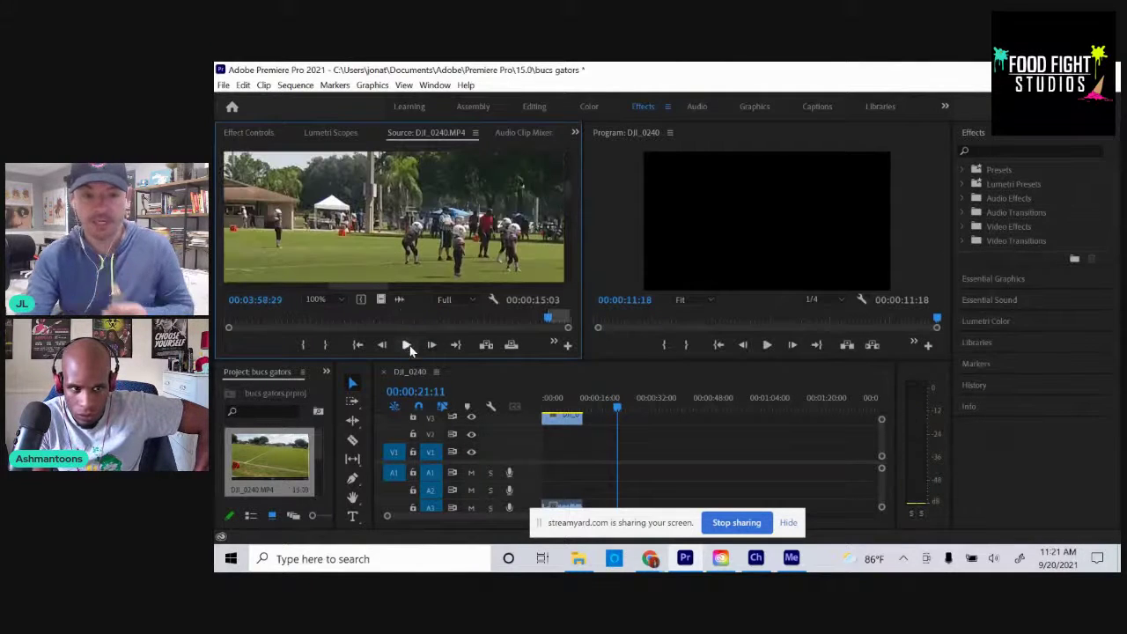
# Mark the Out point at 00:04:13:04 and place this second play directly after the first one on V3.
pyautogui.click(407, 346)
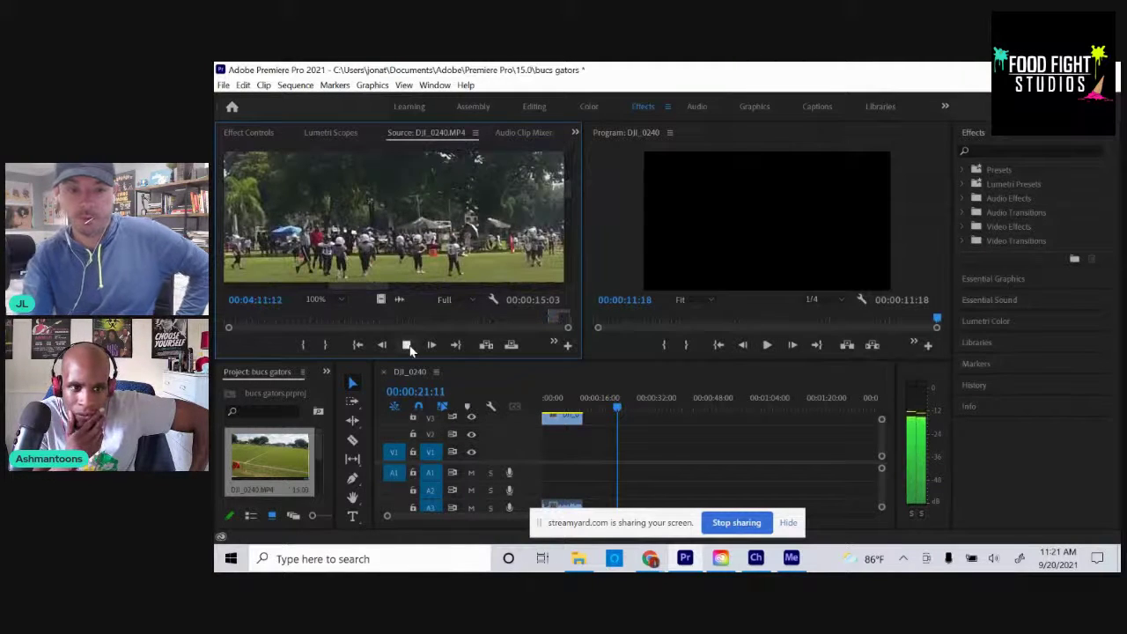
pyautogui.click(411, 350)
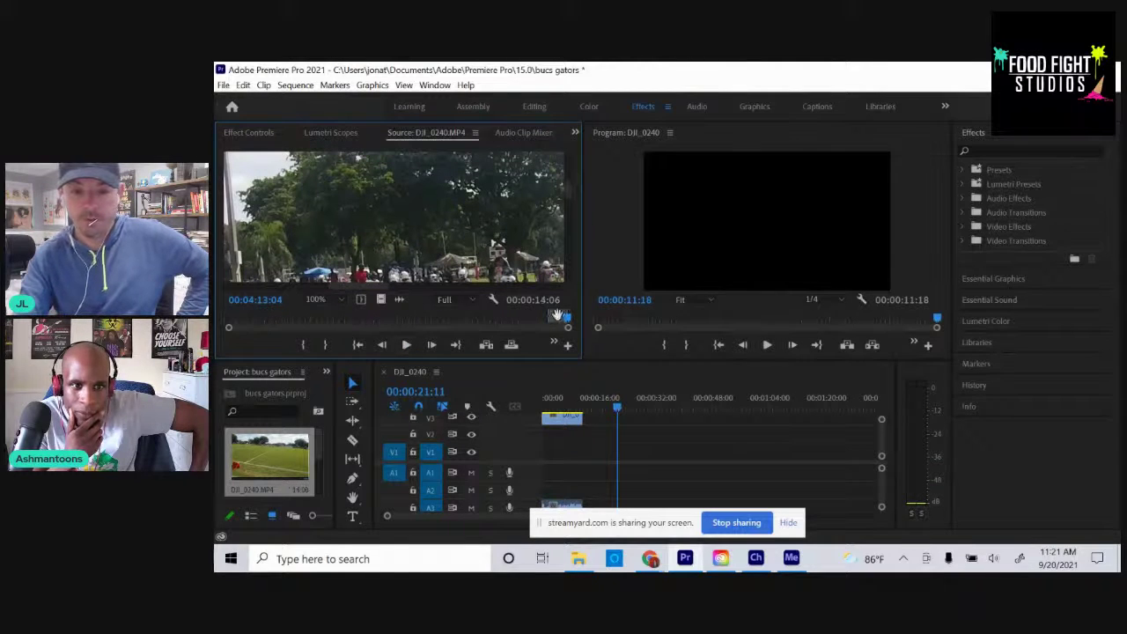
pyautogui.moveTo(608, 412)
pyautogui.mouseDown()
pyautogui.moveTo(618, 427)
pyautogui.moveTo(590, 432)
pyautogui.moveTo(600, 425)
pyautogui.mouseUp()
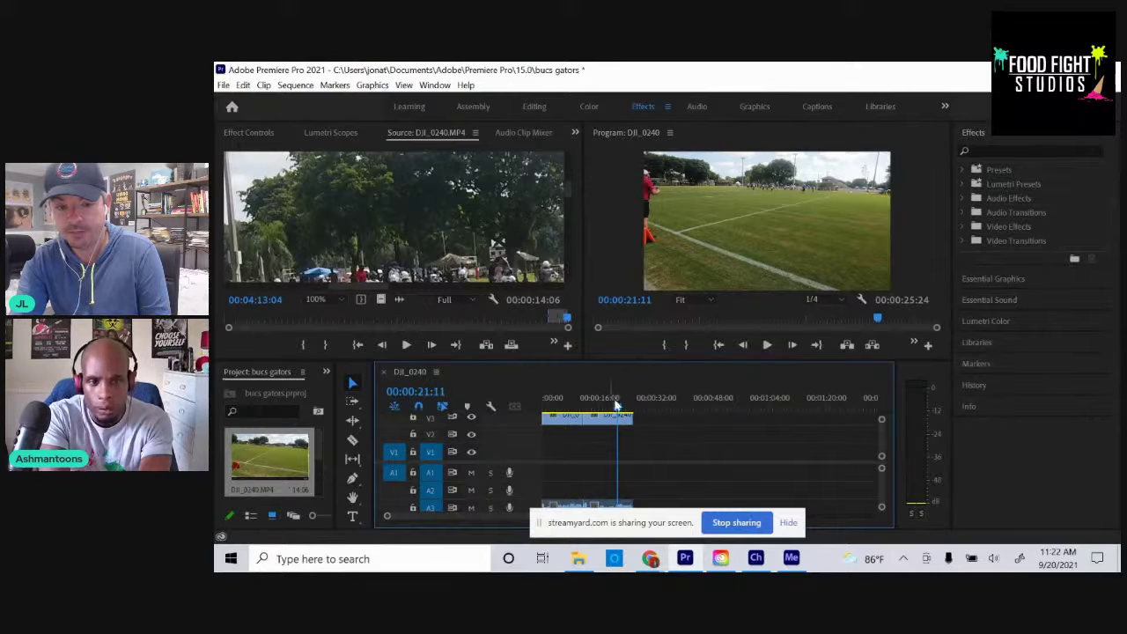
# Enlarge the first clip on V3 to a Scale of about 440 and set its vertical Position to 1916.
pyautogui.moveTo(617, 408); pyautogui.dragTo(534, 418)
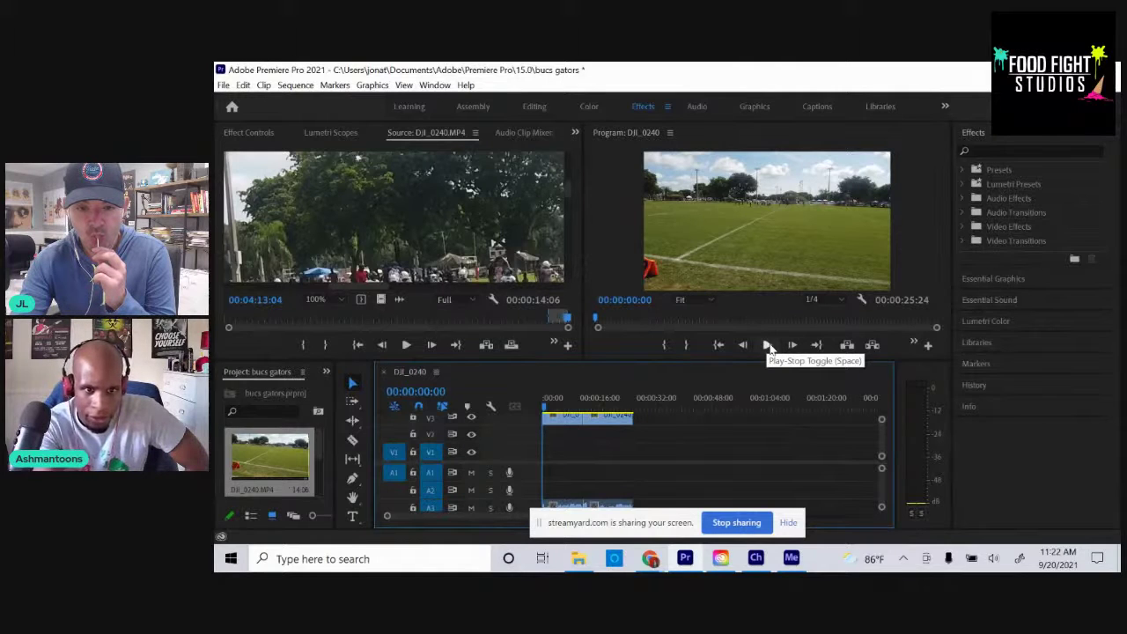
pyautogui.click(569, 425)
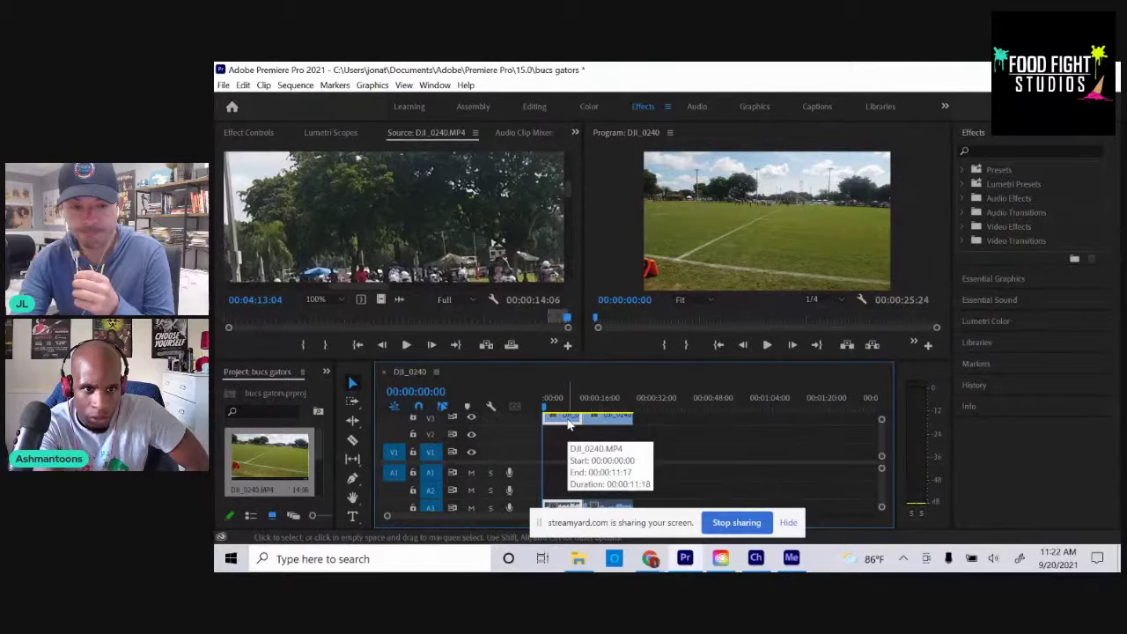
pyautogui.click(264, 133)
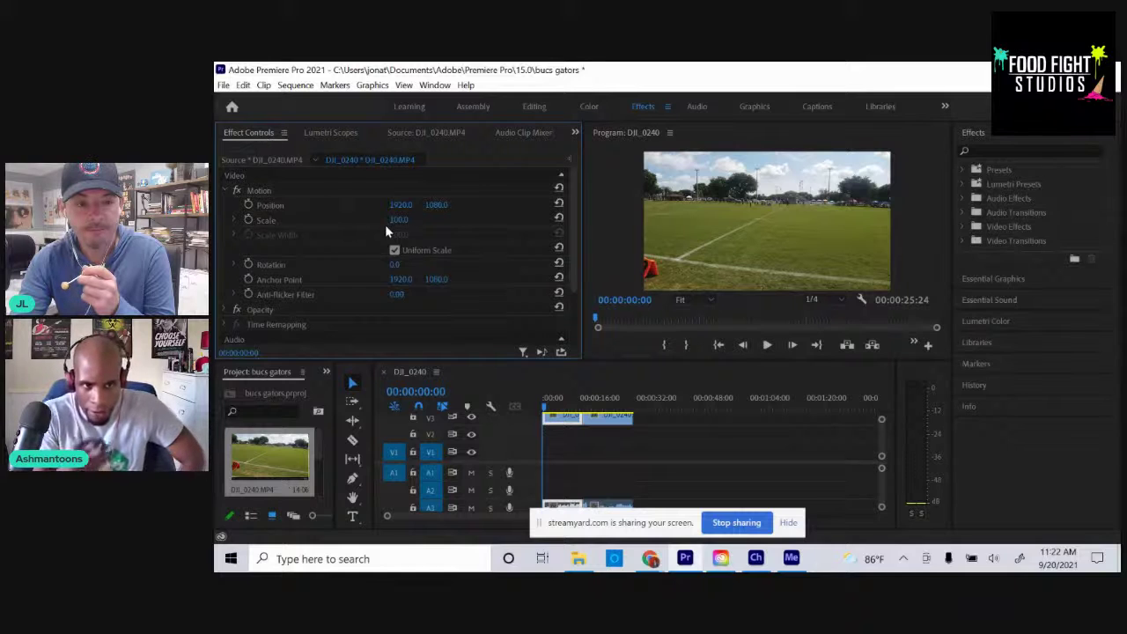
pyautogui.moveTo(396, 224); pyautogui.dragTo(663, 203)
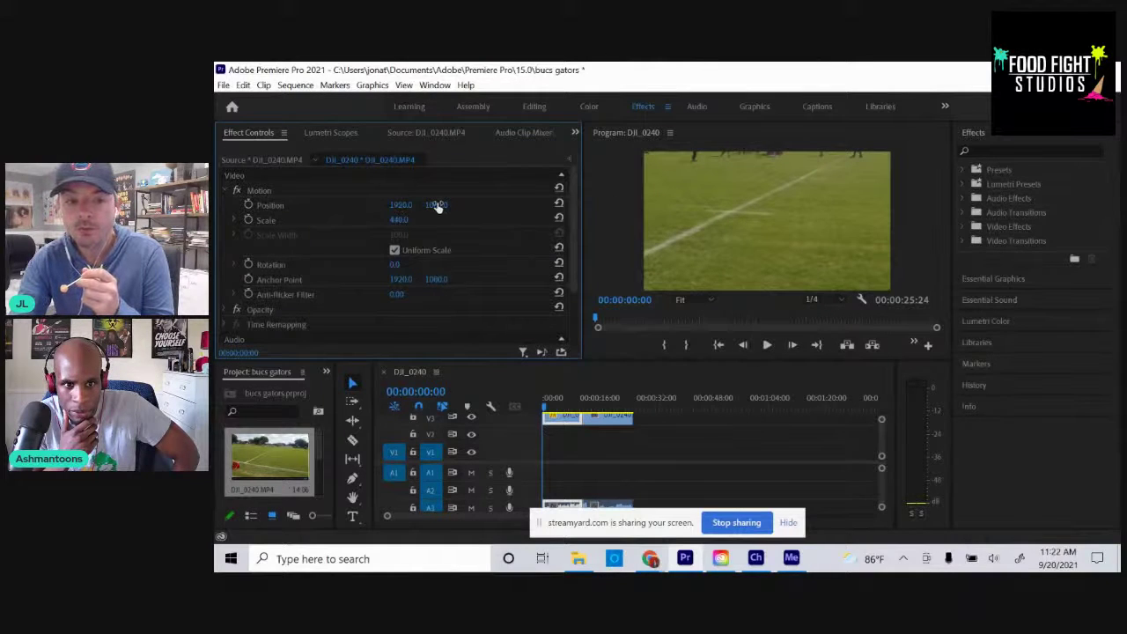
pyautogui.moveTo(438, 206); pyautogui.dragTo(1083, 162)
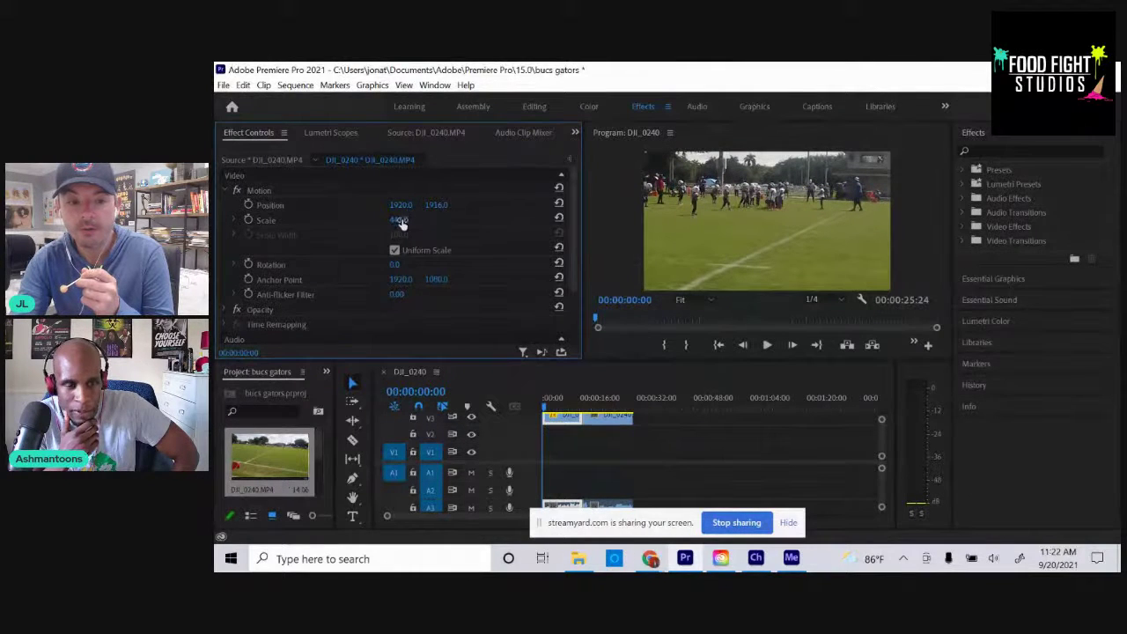
# Reduce the first clip's Scale to 408 and play the sequence from its start to check the framing.
pyautogui.click(403, 223)
pyautogui.click(453, 226)
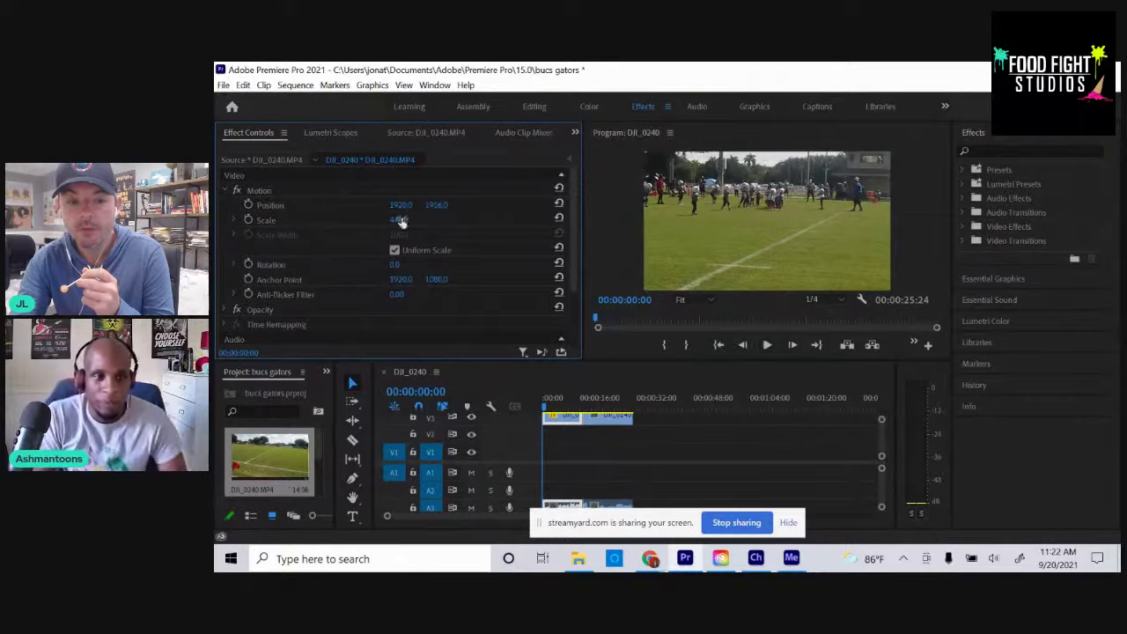
pyautogui.moveTo(400, 223); pyautogui.dragTo(373, 225)
pyautogui.moveTo(360, 219)
pyautogui.mouseDown()
pyautogui.moveTo(314, 215)
pyautogui.moveTo(355, 219)
pyautogui.mouseUp()
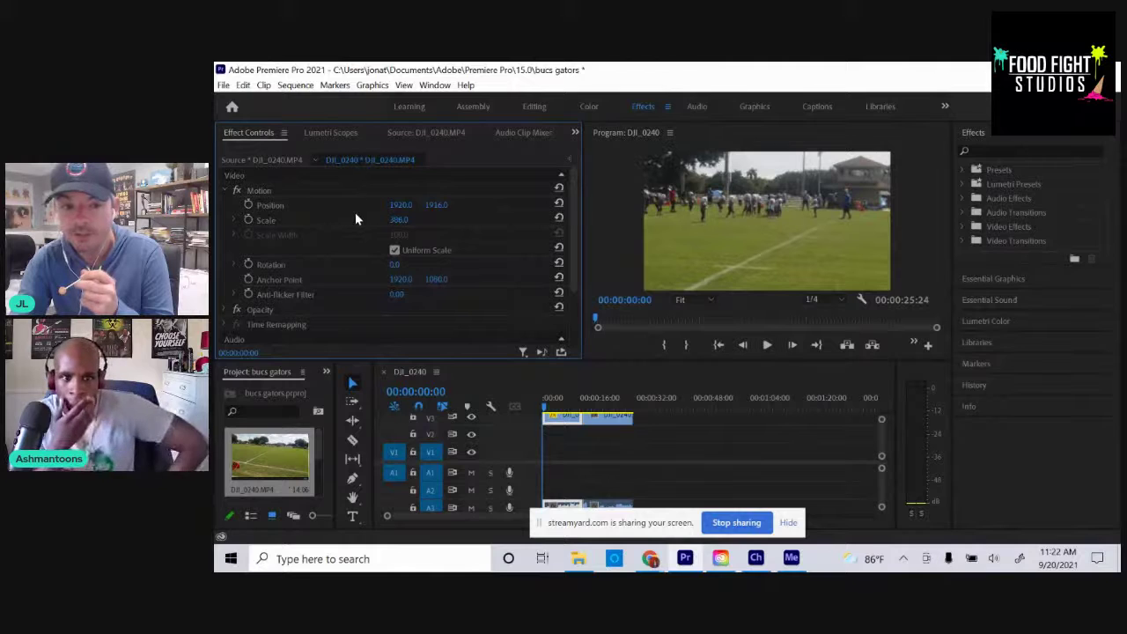
pyautogui.moveTo(406, 220); pyautogui.dragTo(407, 219)
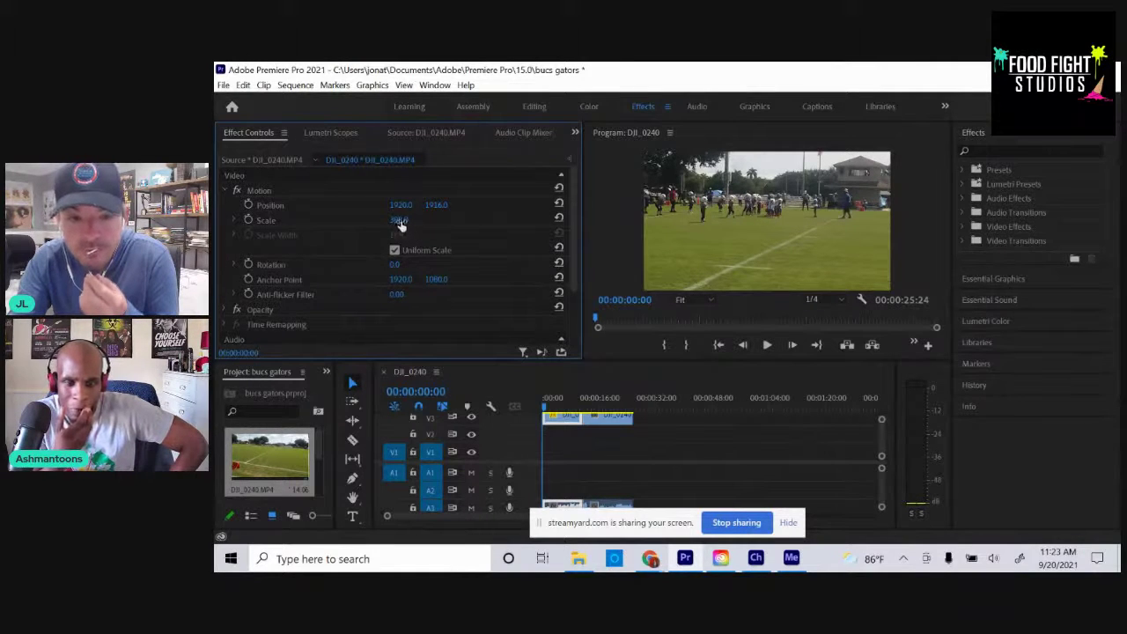
pyautogui.click(397, 222)
pyautogui.moveTo(398, 225); pyautogui.dragTo(413, 224)
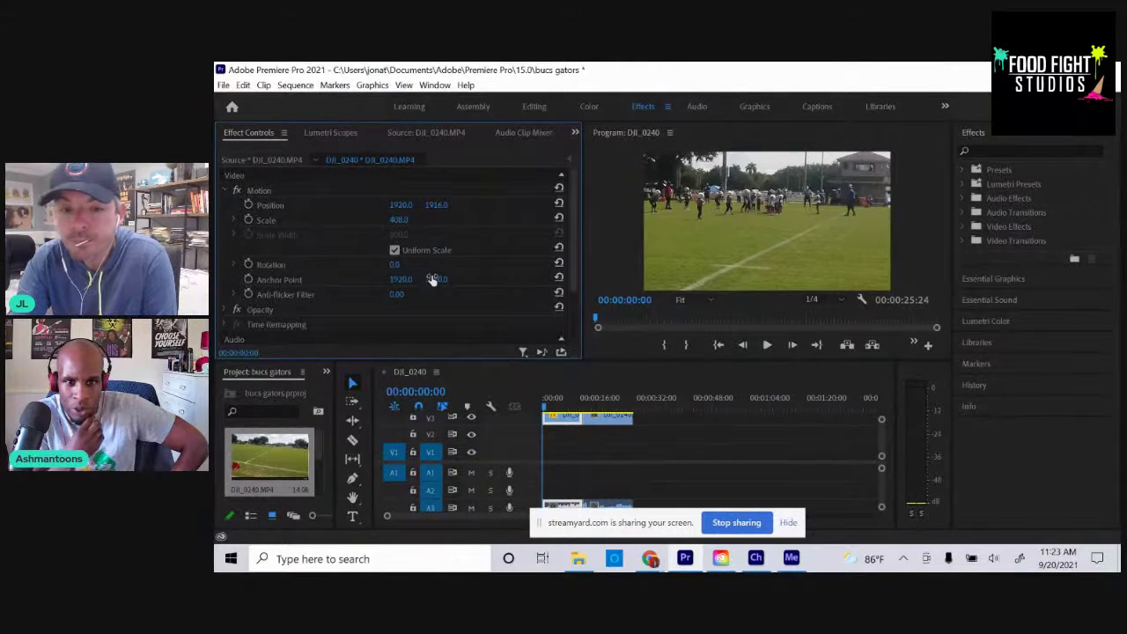
pyautogui.click(767, 345)
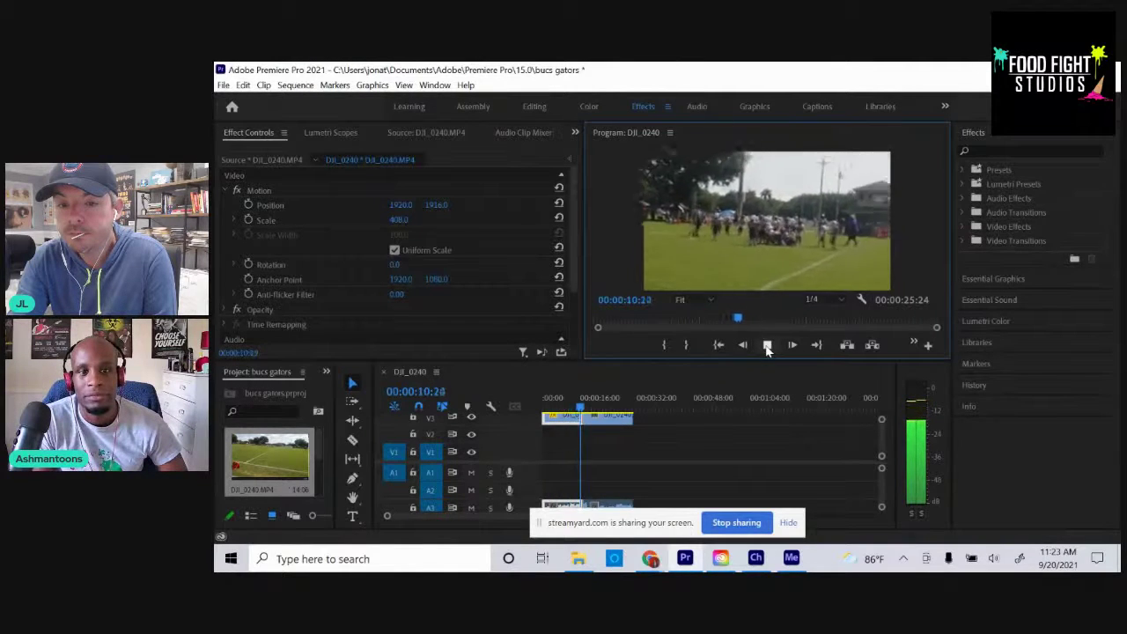
pyautogui.click(767, 345)
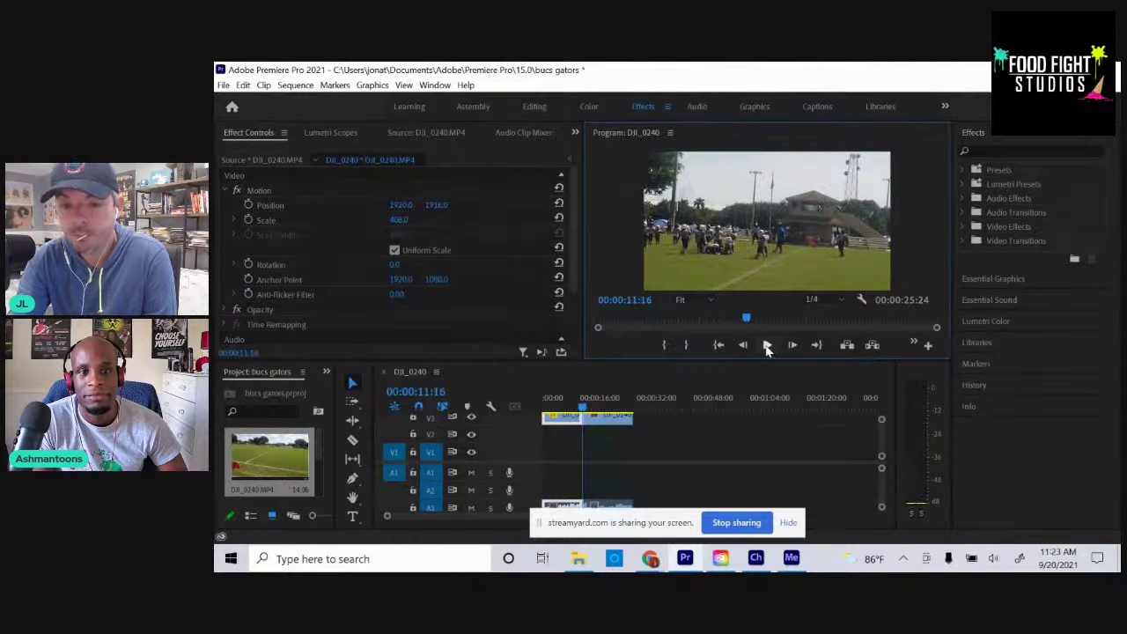
pyautogui.click(767, 345)
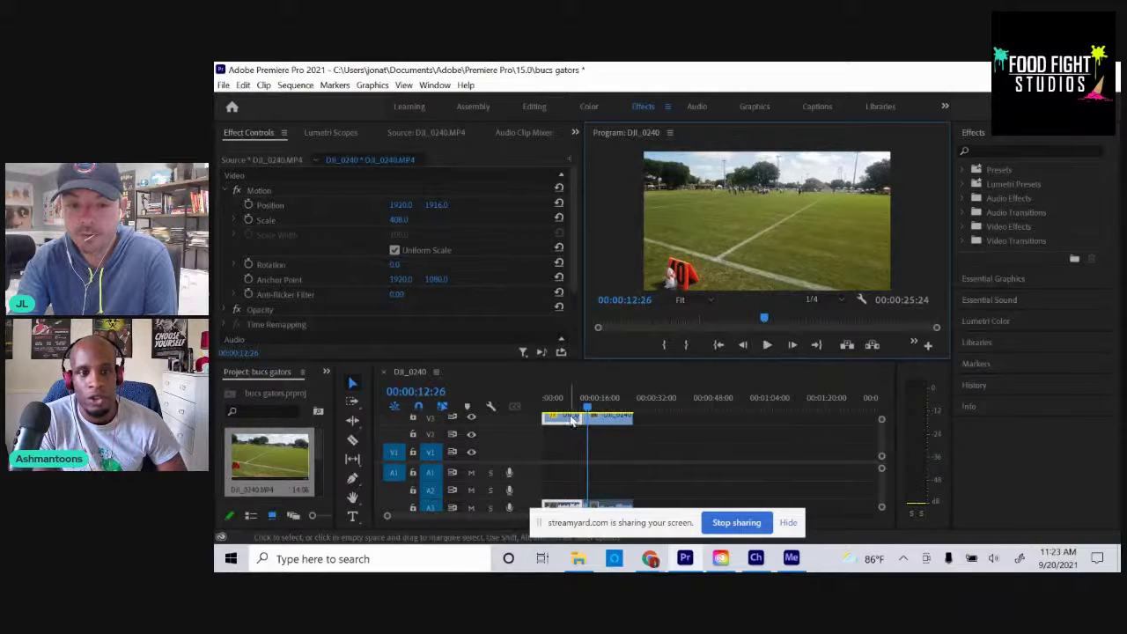
# Copy the first clip's Motion settings to the second clip and set the second clip's vertical Position to 2531.
pyautogui.click(599, 414)
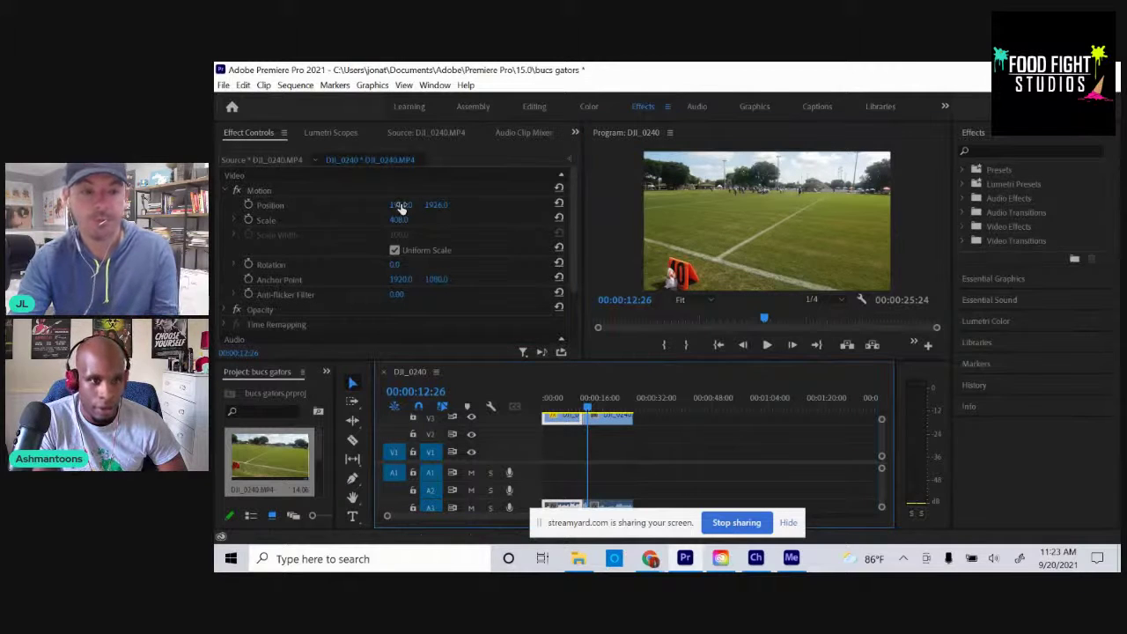
pyautogui.click(259, 193)
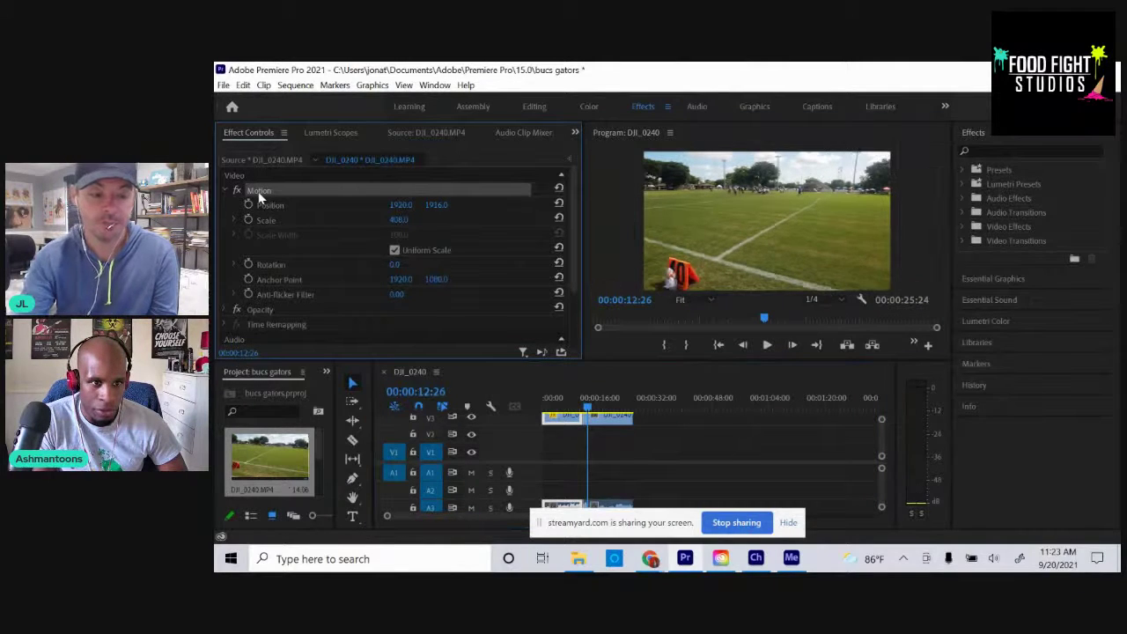
pyautogui.click(620, 419)
pyautogui.hotkey('ctrl', 'v')
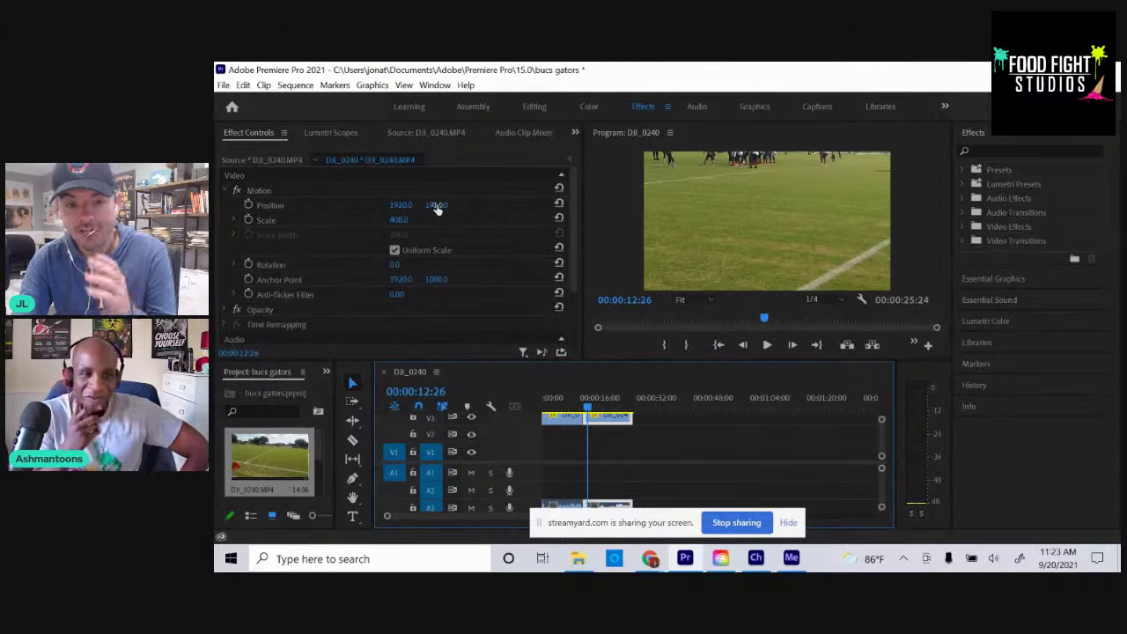
pyautogui.moveTo(448, 203); pyautogui.dragTo(874, 173)
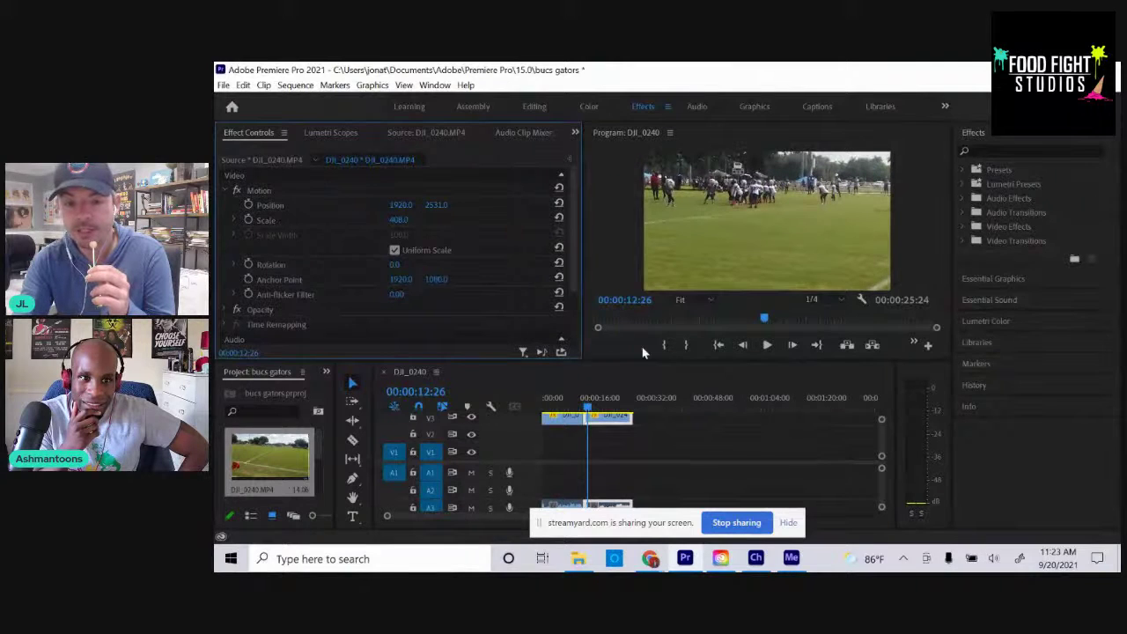
# Review the second clip up to 00:00:22:19 and split it there with the Razor tool.
pyautogui.click(767, 344)
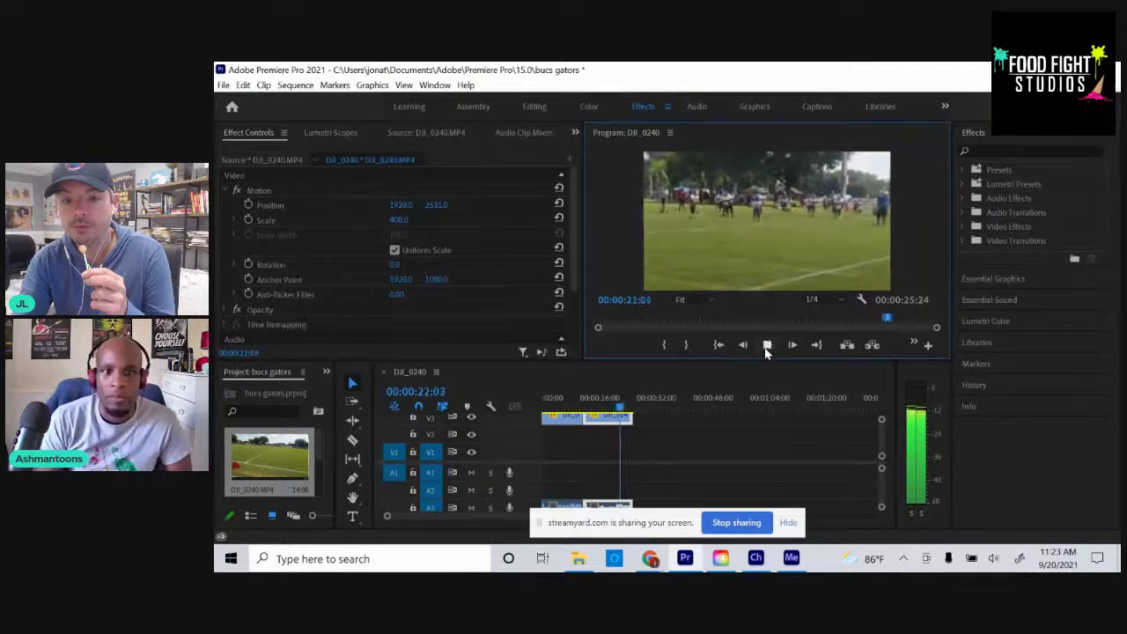
pyautogui.click(767, 349)
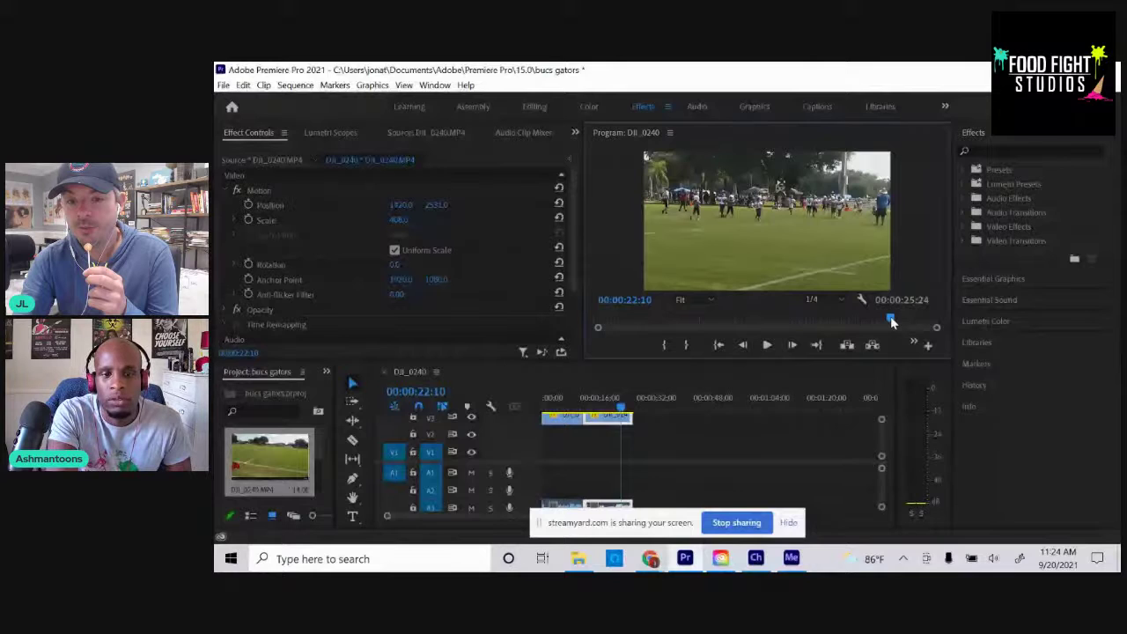
pyautogui.moveTo(892, 322); pyautogui.dragTo(866, 322)
pyautogui.click(767, 345)
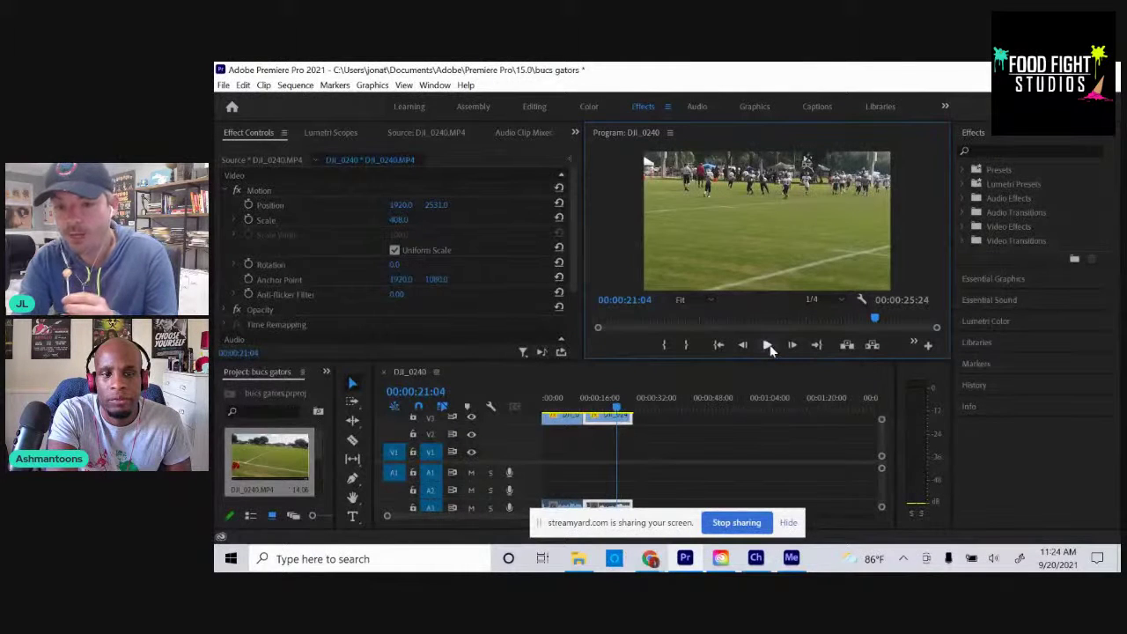
pyautogui.click(768, 347)
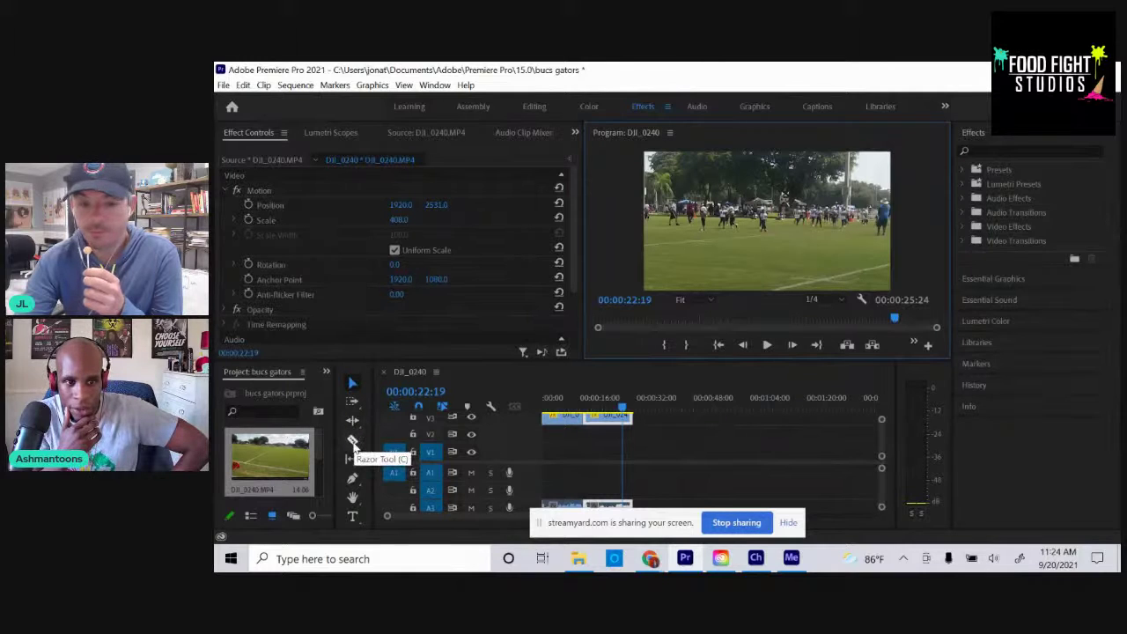
pyautogui.click(353, 443)
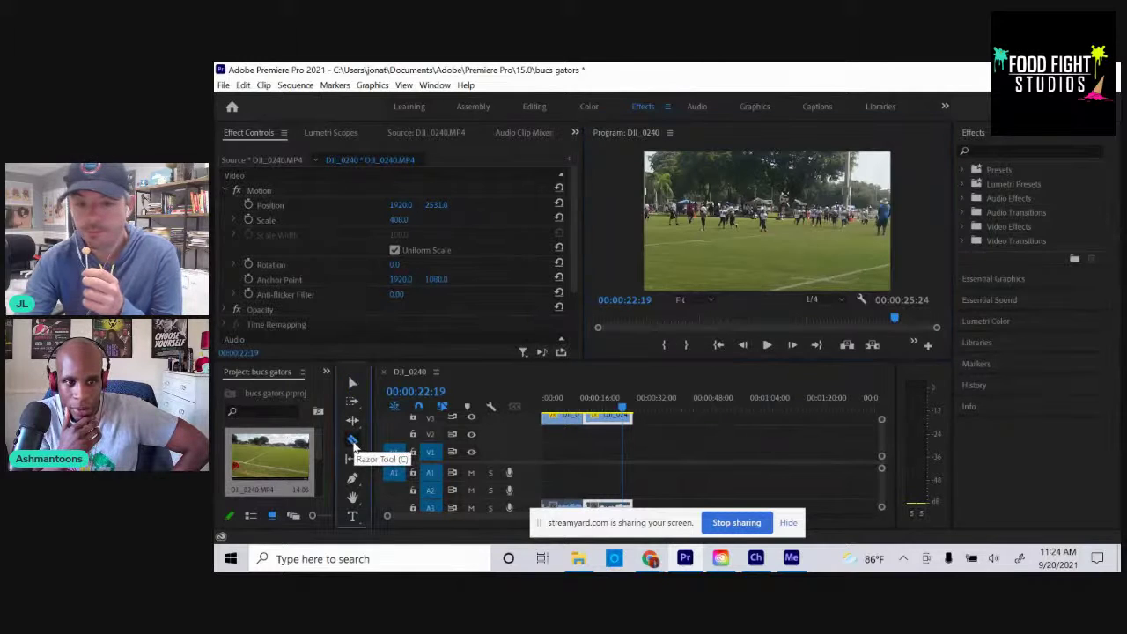
pyautogui.click(625, 419)
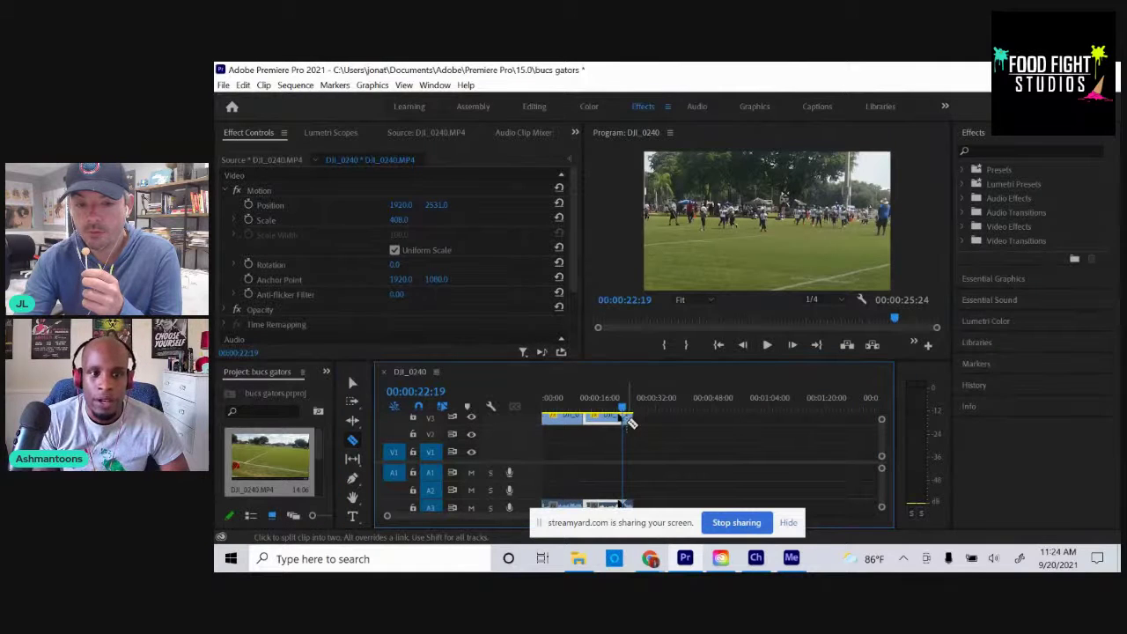
pyautogui.press('v')
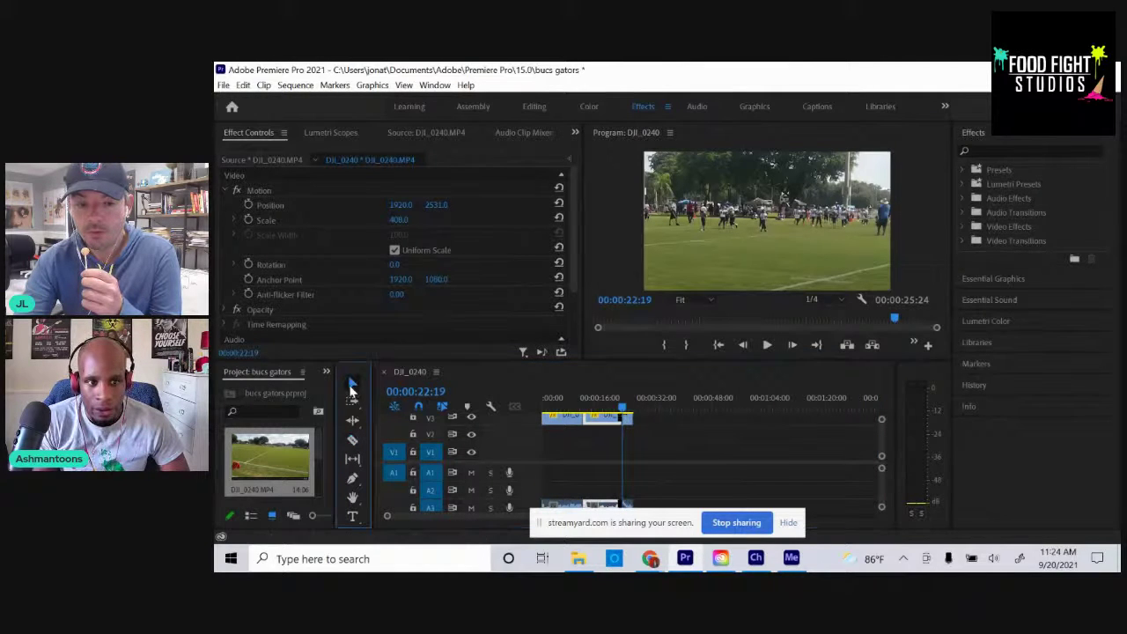
# Enlarge the second clip's split-off end piece to Scale 648, set its Position to 1286, 3559, and play it to check the framing.
pyautogui.click(631, 426)
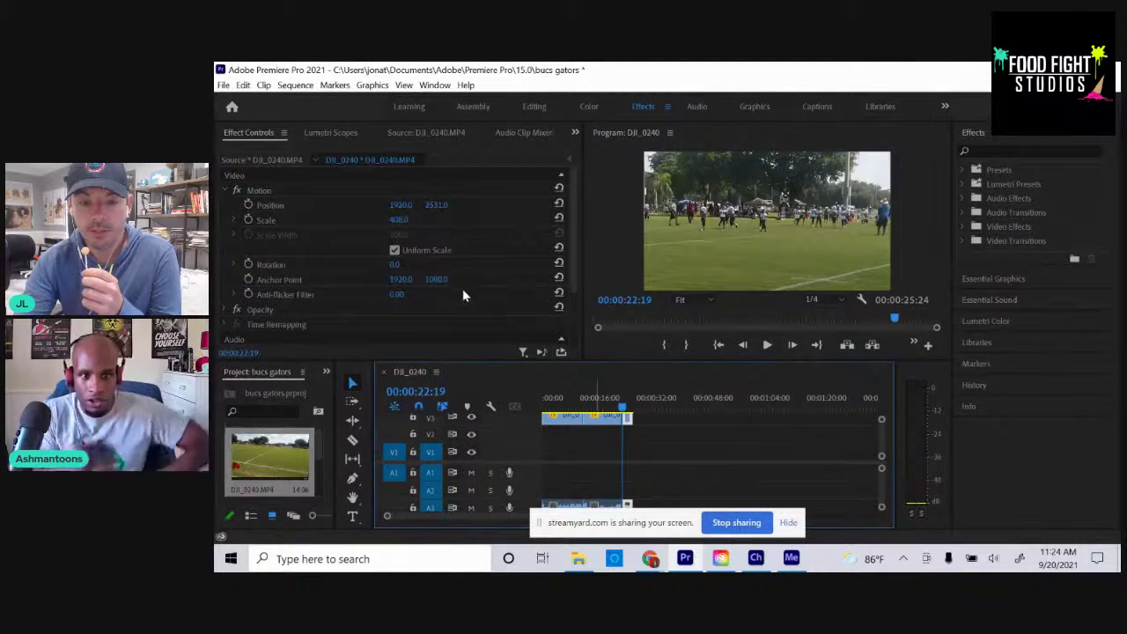
pyautogui.click(771, 347)
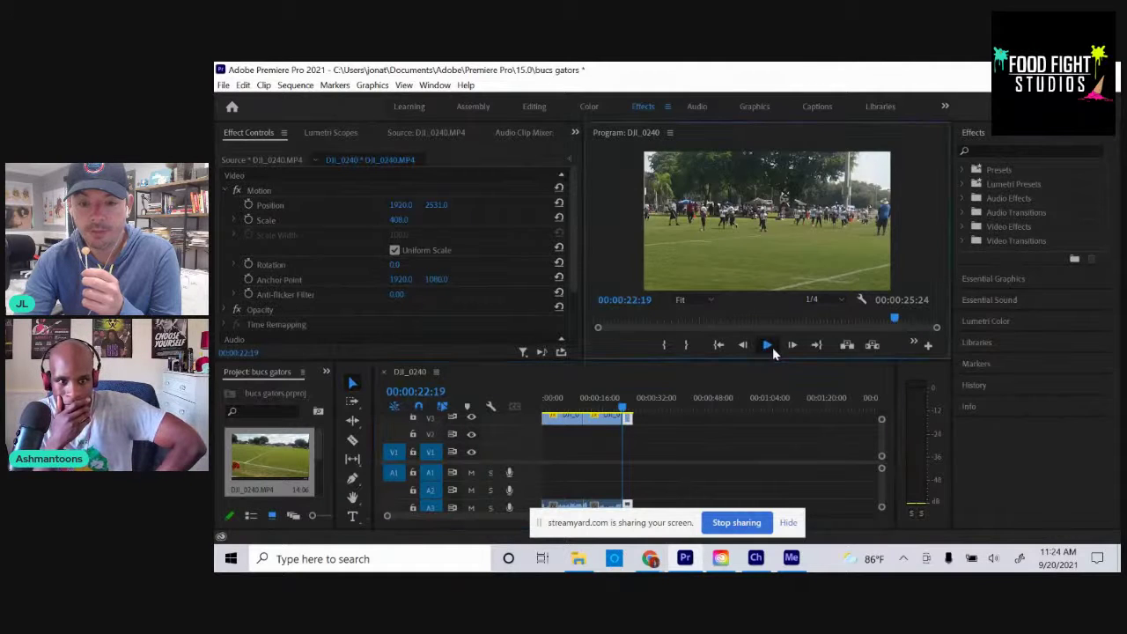
pyautogui.click(767, 345)
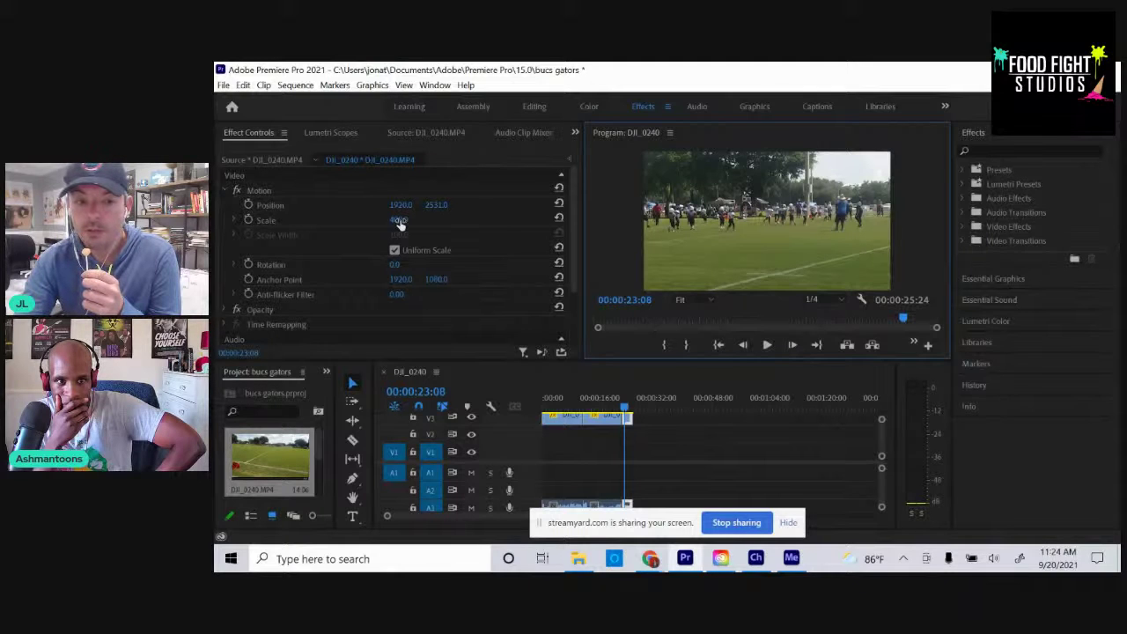
pyautogui.moveTo(400, 225); pyautogui.dragTo(244, 189)
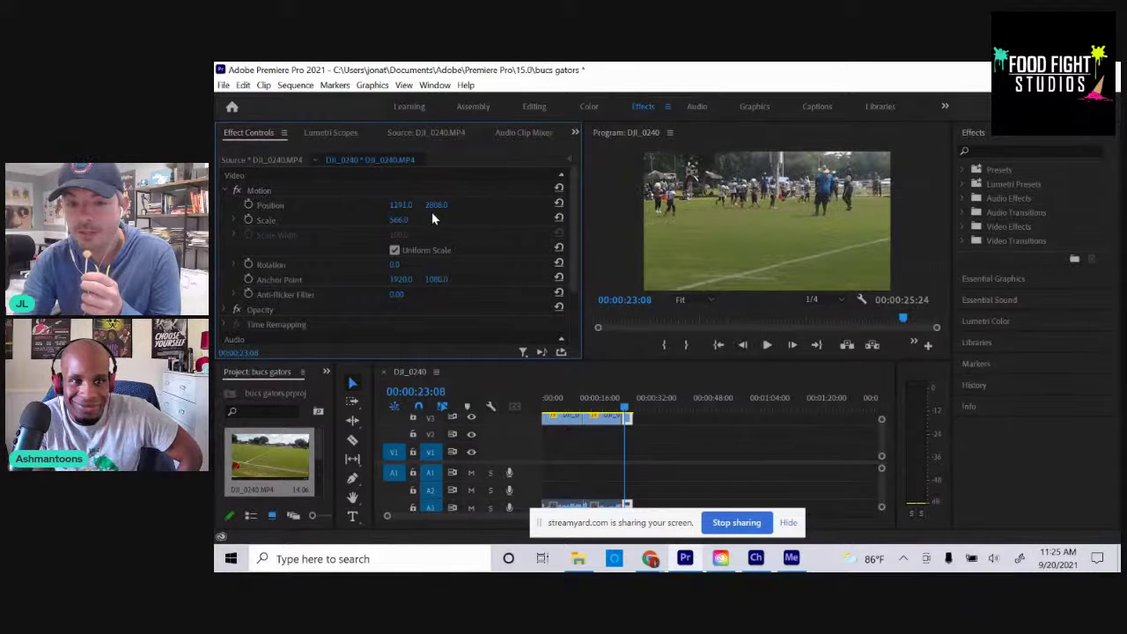
pyautogui.moveTo(432, 211)
pyautogui.mouseDown()
pyautogui.moveTo(562, 203)
pyautogui.moveTo(430, 206)
pyautogui.moveTo(409, 218)
pyautogui.moveTo(468, 216)
pyautogui.moveTo(402, 219)
pyautogui.moveTo(534, 214)
pyautogui.moveTo(438, 203)
pyautogui.mouseUp()
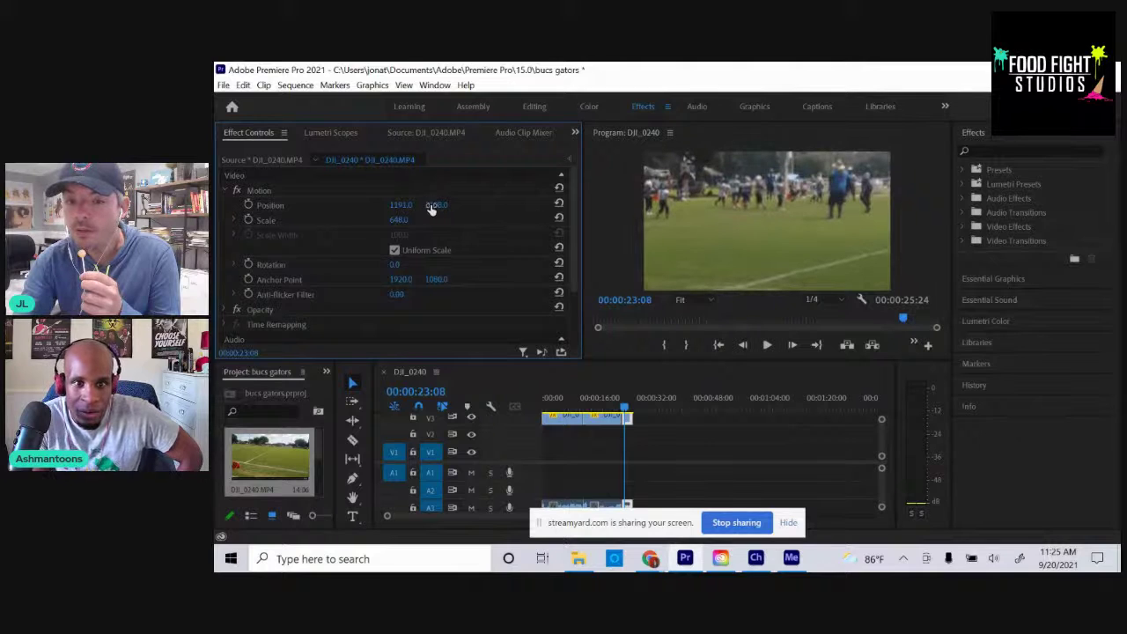
pyautogui.click(768, 347)
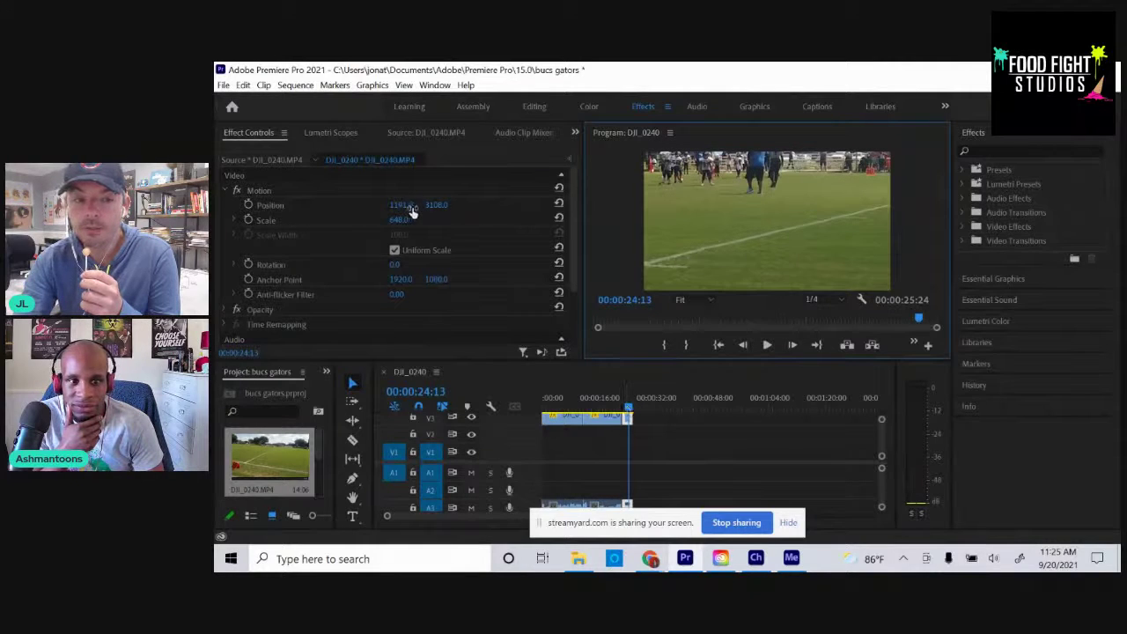
pyautogui.moveTo(409, 204); pyautogui.dragTo(780, 234)
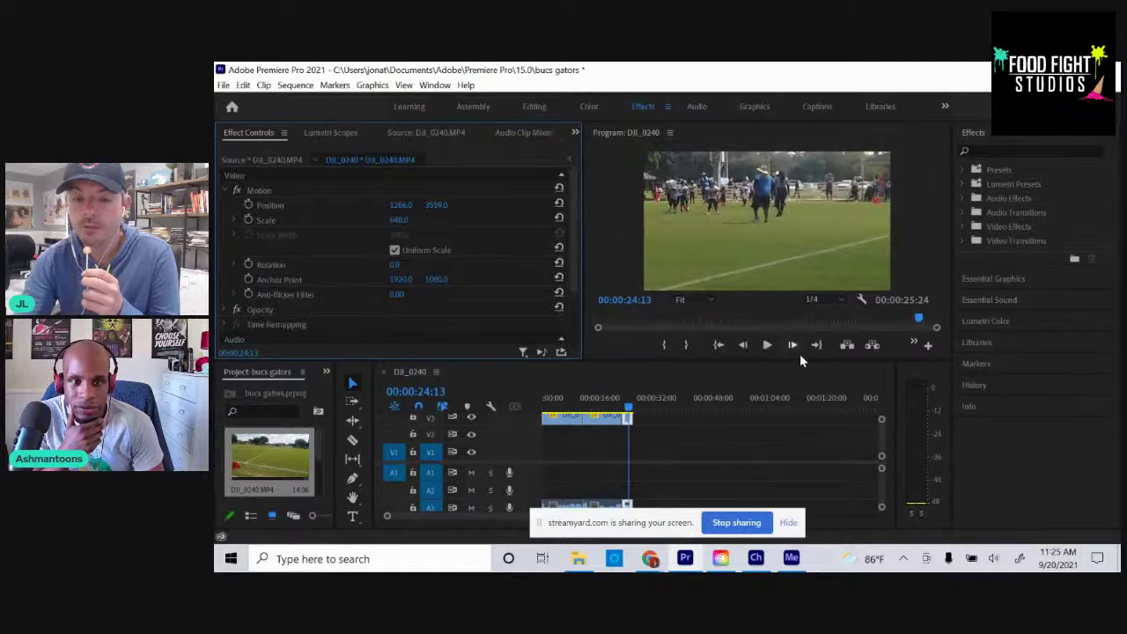
pyautogui.click(626, 410)
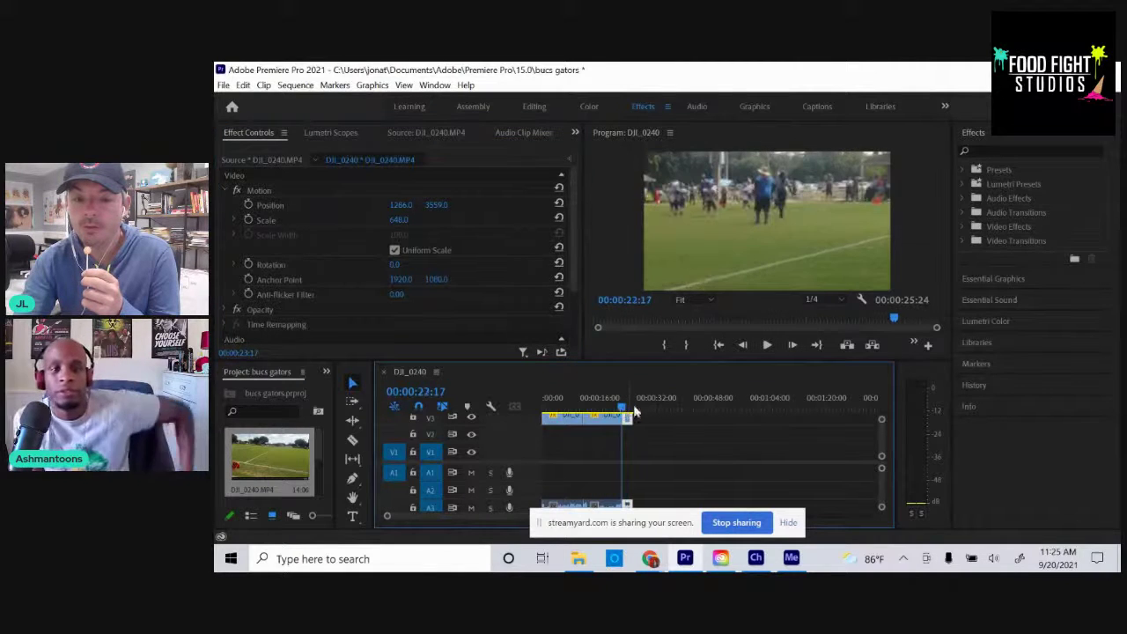
pyautogui.click(767, 345)
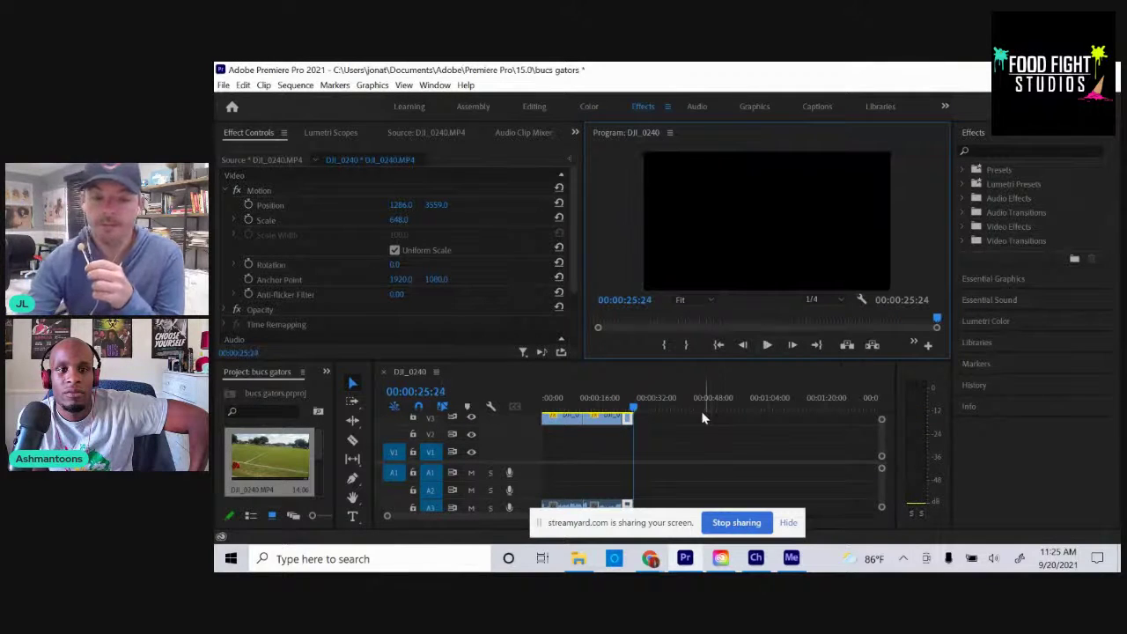
# Add a text box reading "Dum Dum" over the lower middle of the frame at the start of the sequence.
pyautogui.moveTo(634, 411); pyautogui.dragTo(523, 410)
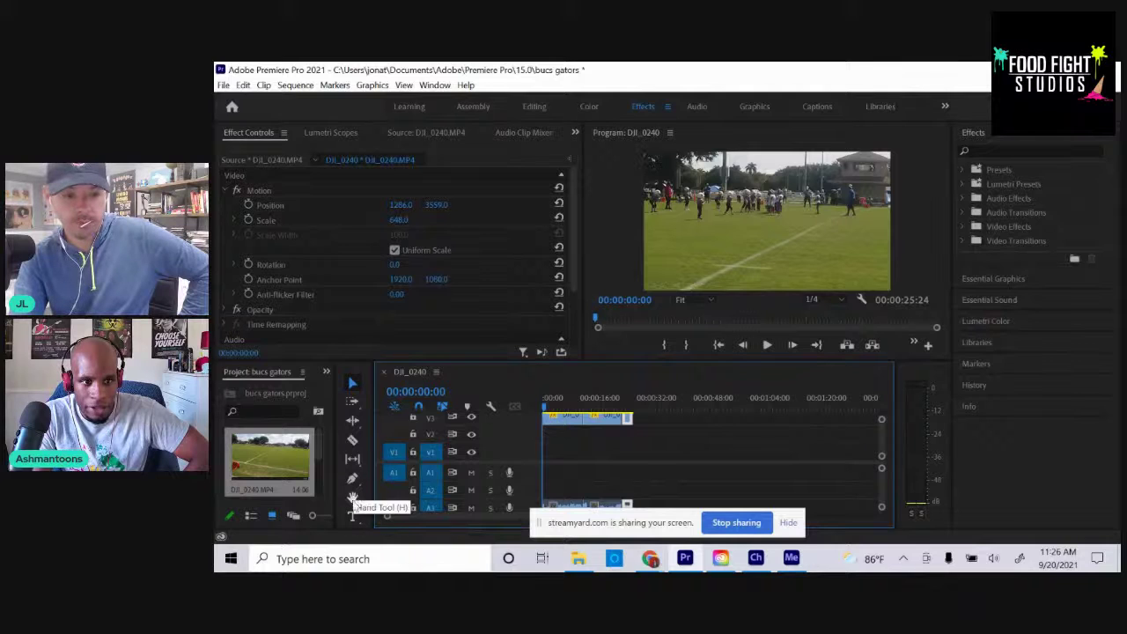
pyautogui.click(353, 519)
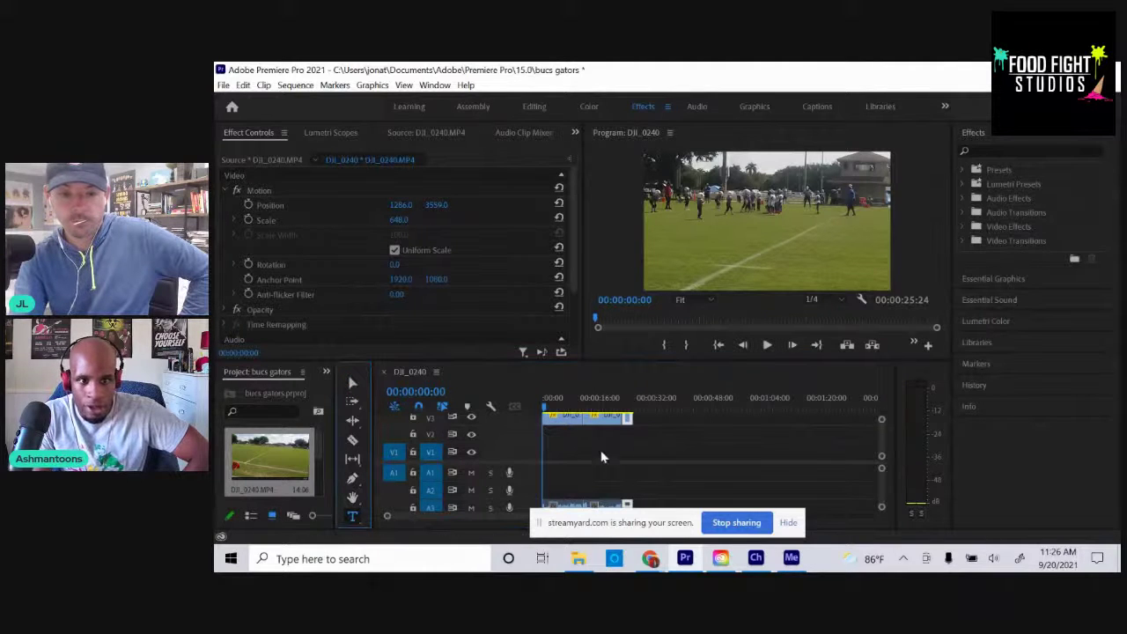
pyautogui.click(568, 426)
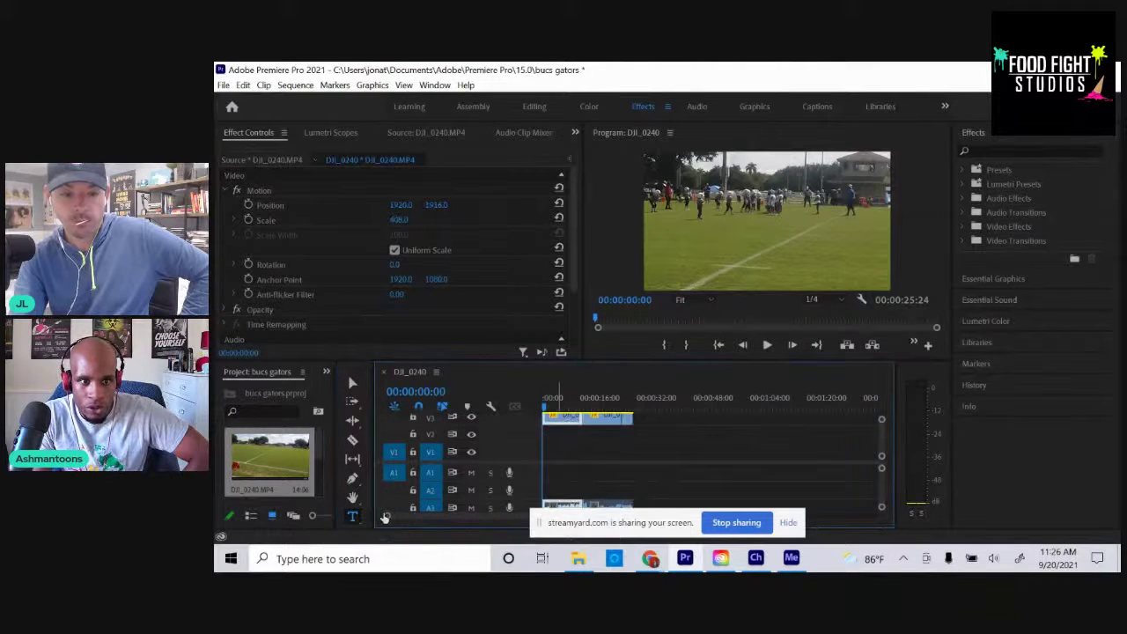
pyautogui.click(348, 519)
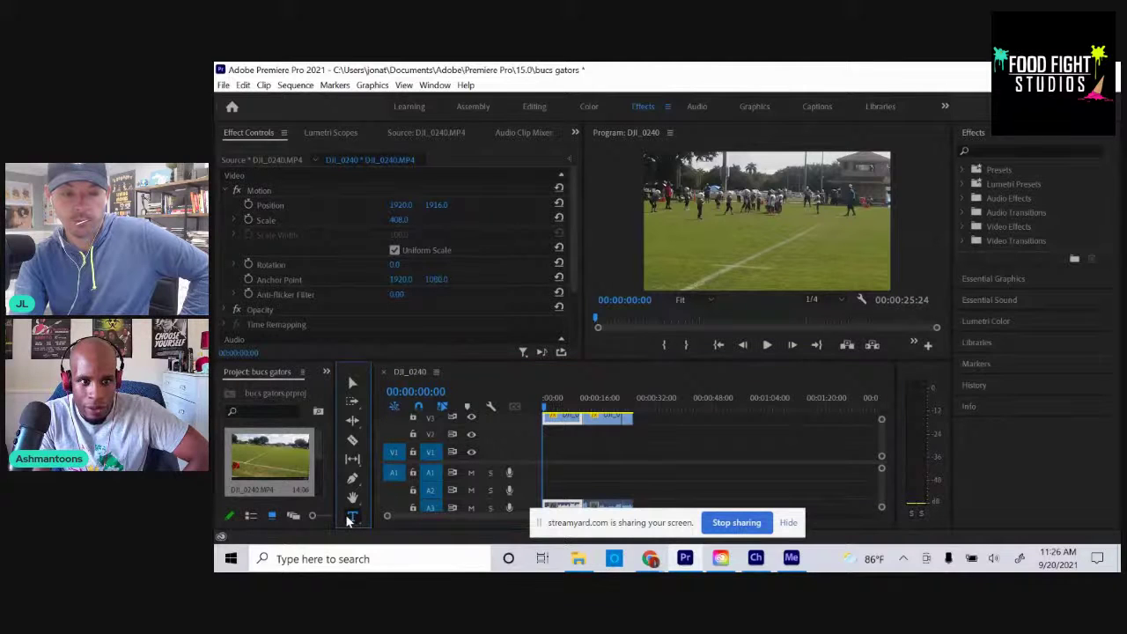
pyautogui.click(708, 254)
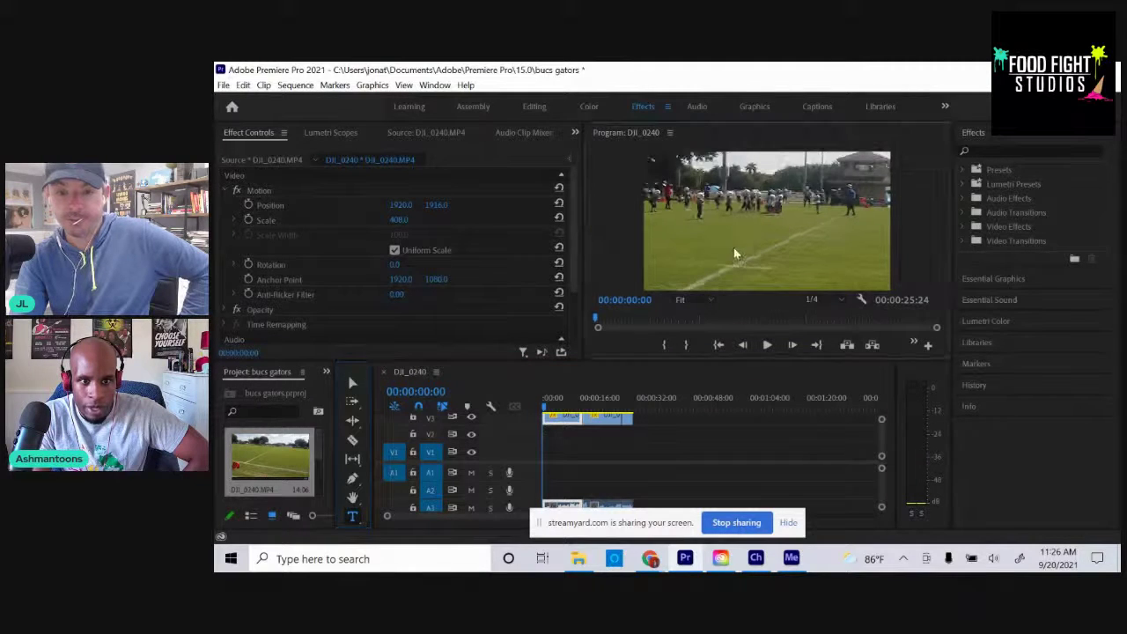
pyautogui.click(803, 273)
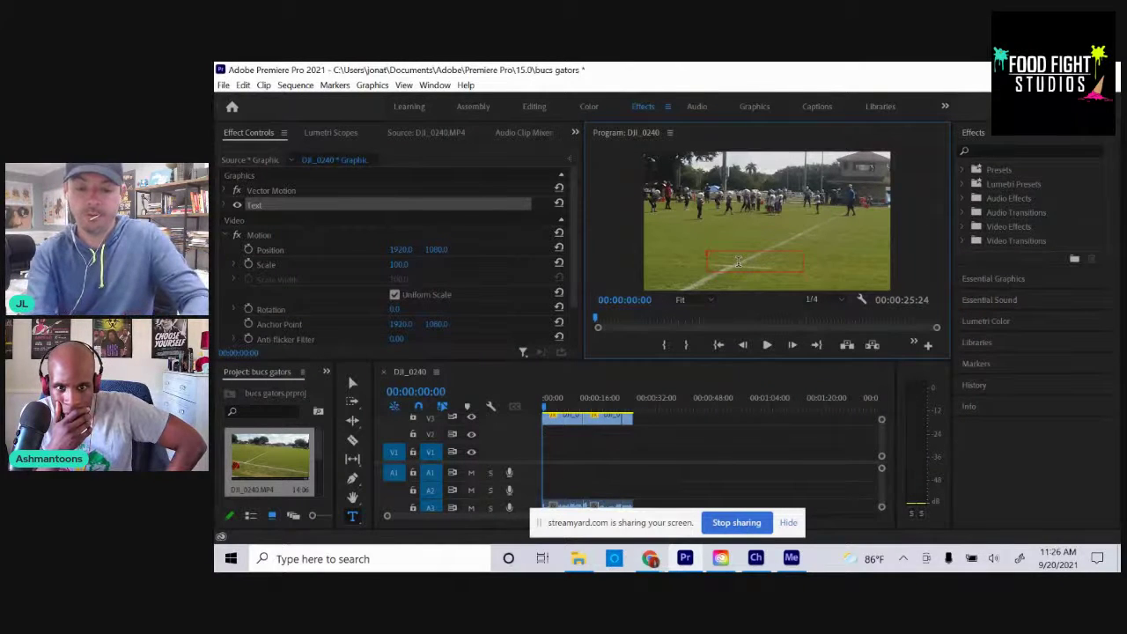
pyautogui.write('Dum Day')
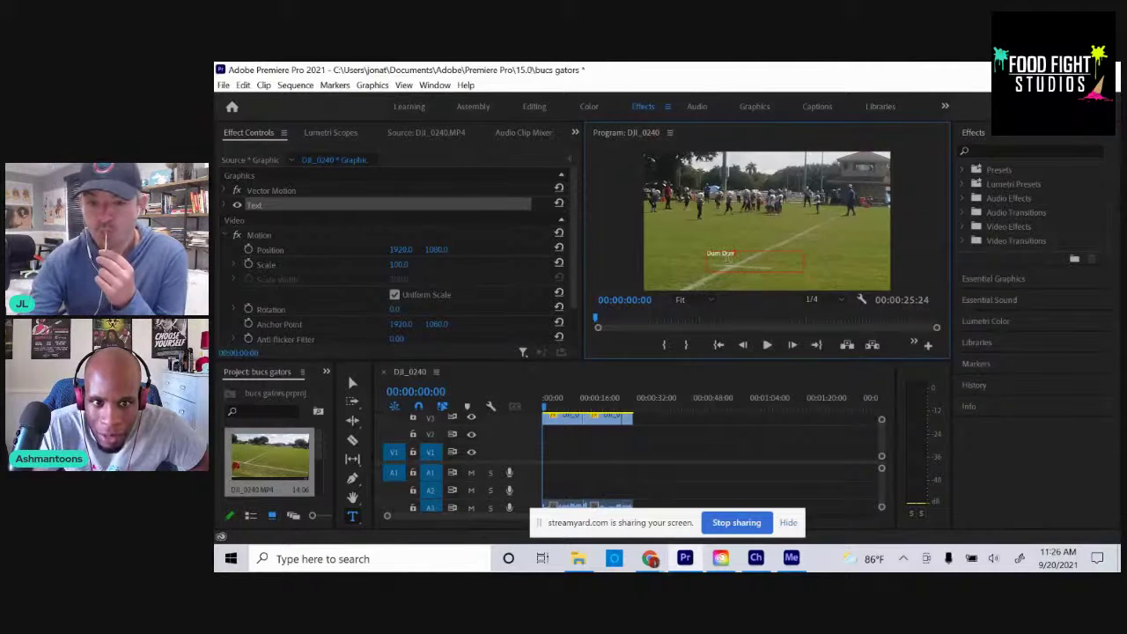
# Select the whole "Dum Dum" text and centre-align it within its text box.
pyautogui.moveTo(737, 254); pyautogui.dragTo(706, 259)
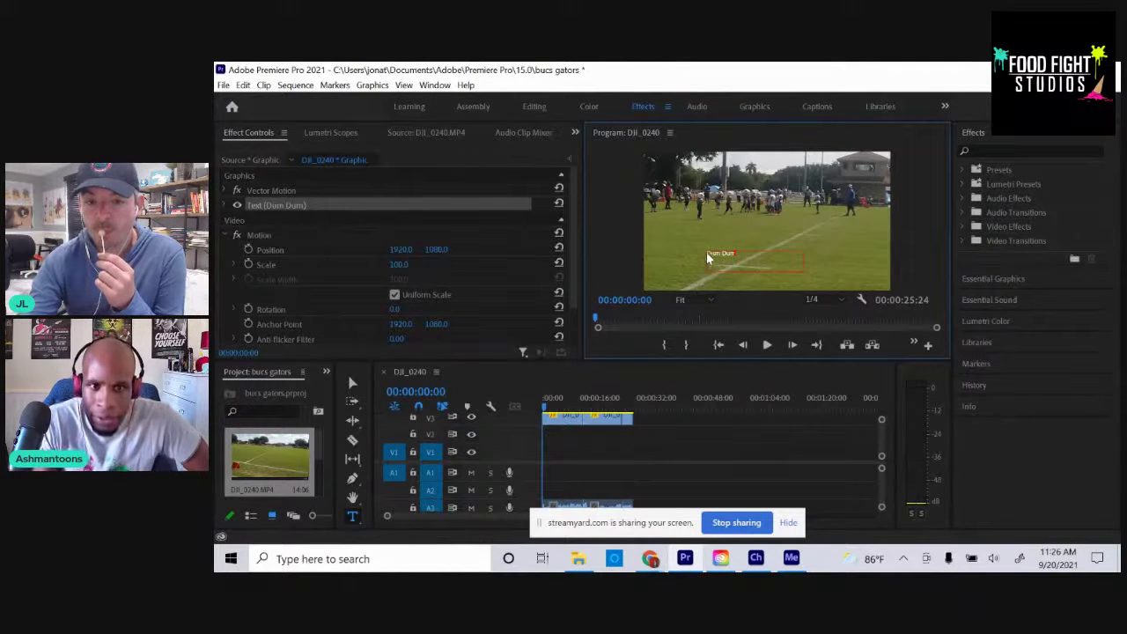
pyautogui.tripleClick(723, 255)
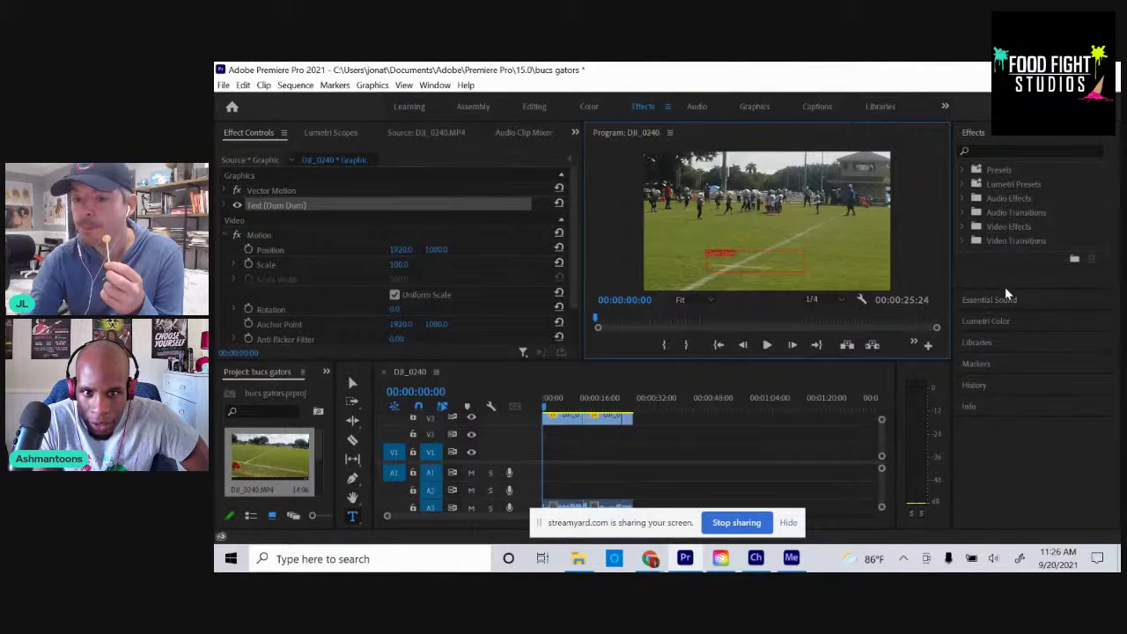
pyautogui.click(1006, 281)
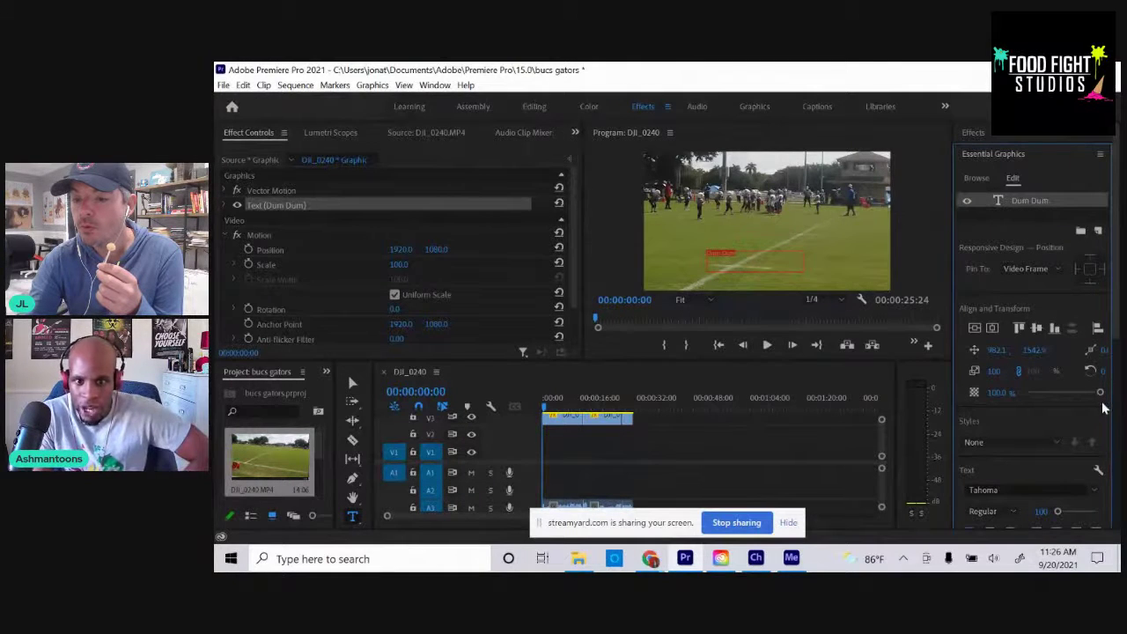
pyautogui.moveTo(1117, 335); pyautogui.dragTo(1117, 424)
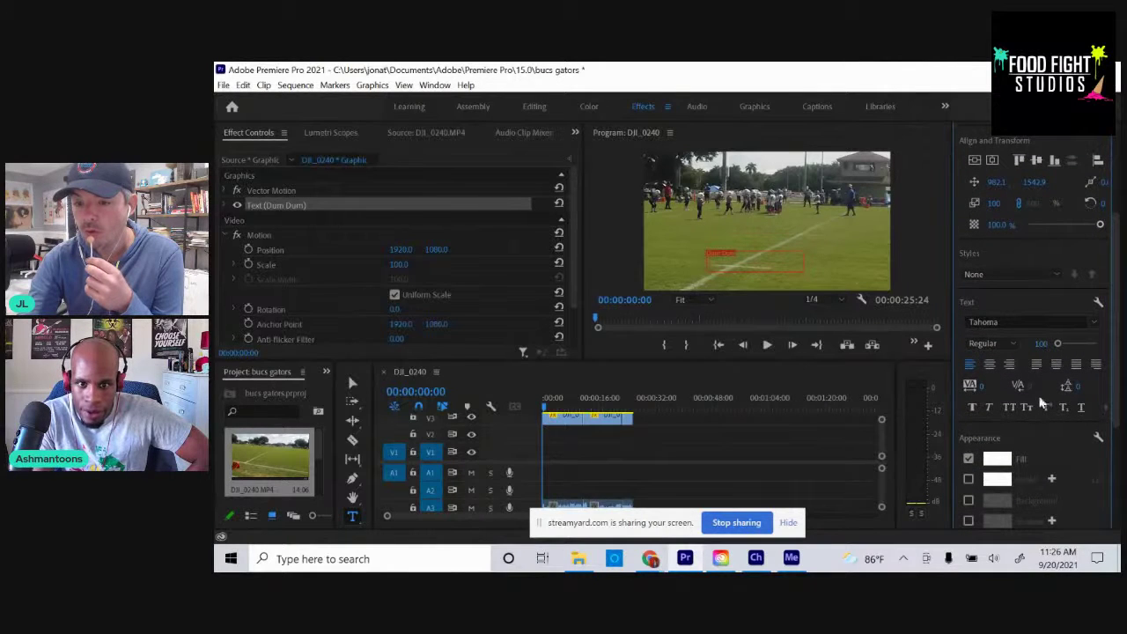
pyautogui.click(989, 366)
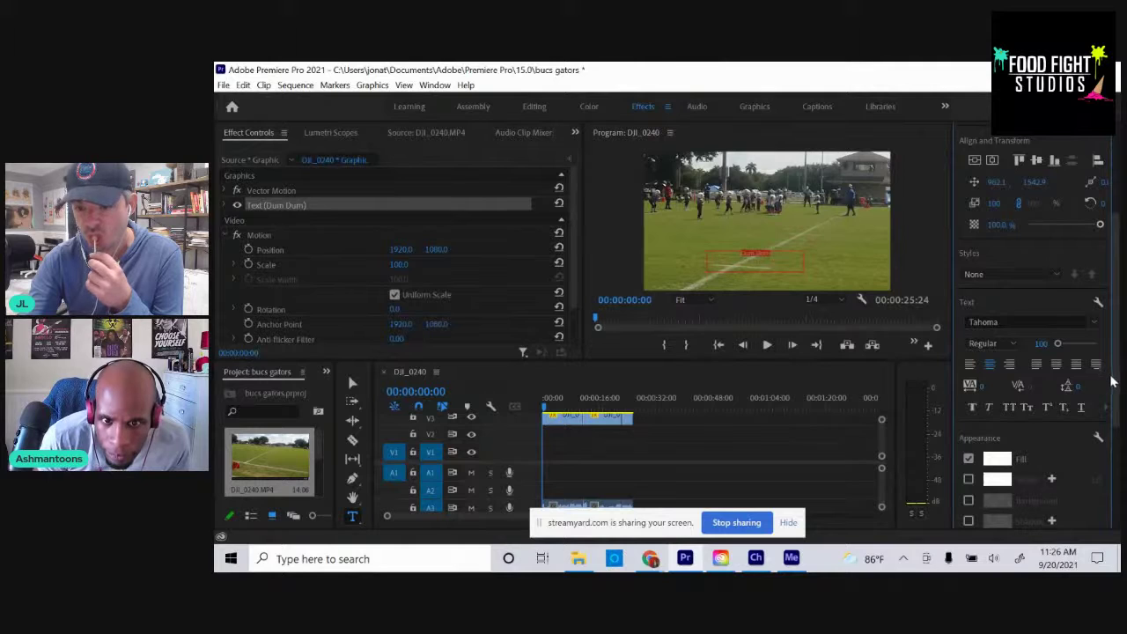
# Format the "Dum Dum" text as underlined, faux bold, superscript and all caps.
pyautogui.moveTo(1114, 396); pyautogui.dragTo(1117, 353)
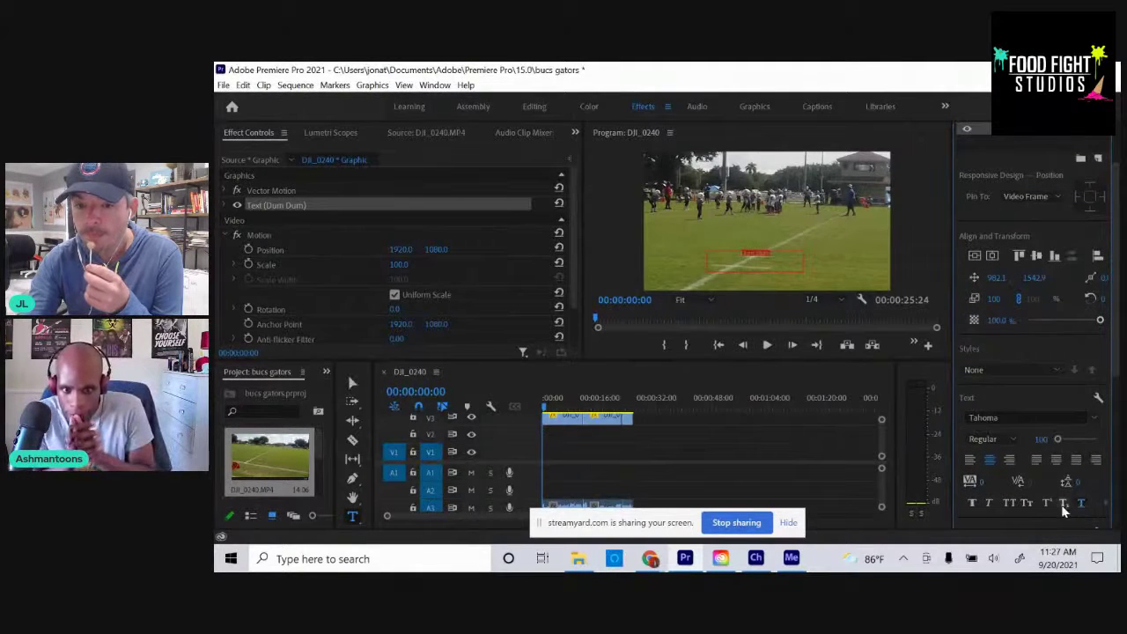
pyautogui.click(1048, 505)
pyautogui.click(1028, 504)
pyautogui.click(1015, 503)
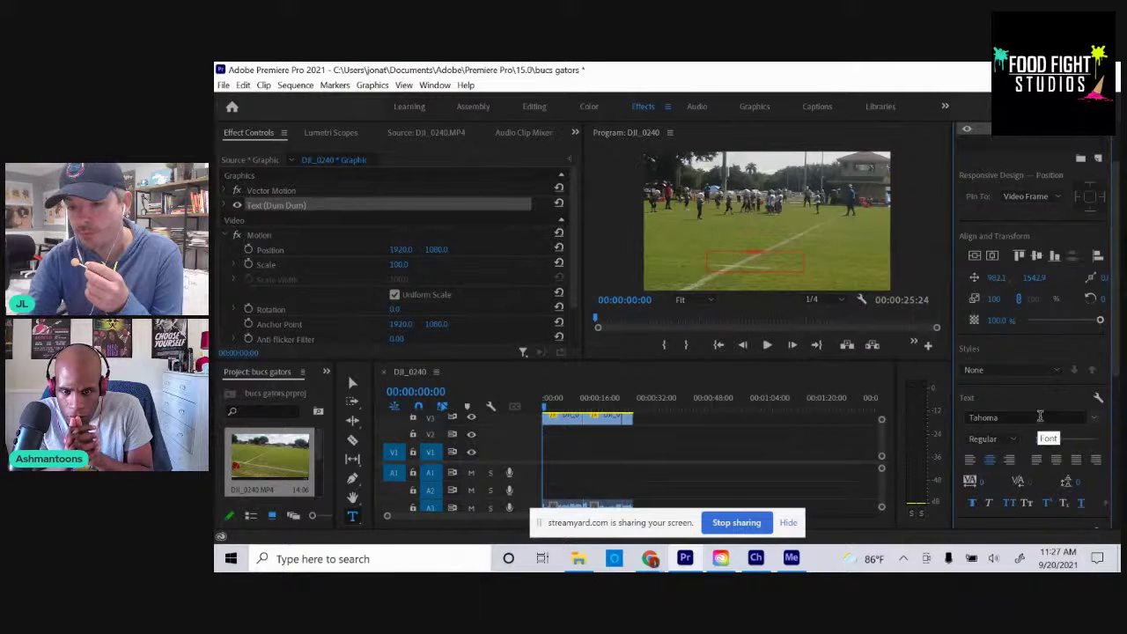
# Set the "Dum Dum" text to the Bold font style with tracking 674, leading 280 and font size 500.
pyautogui.click(1055, 371)
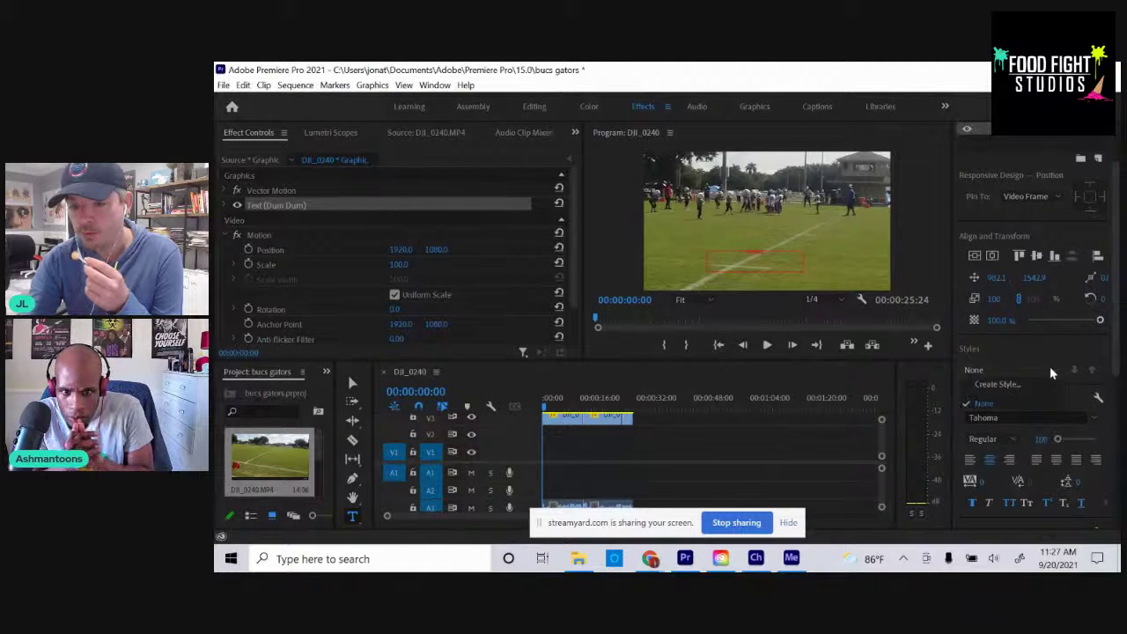
pyautogui.click(1038, 417)
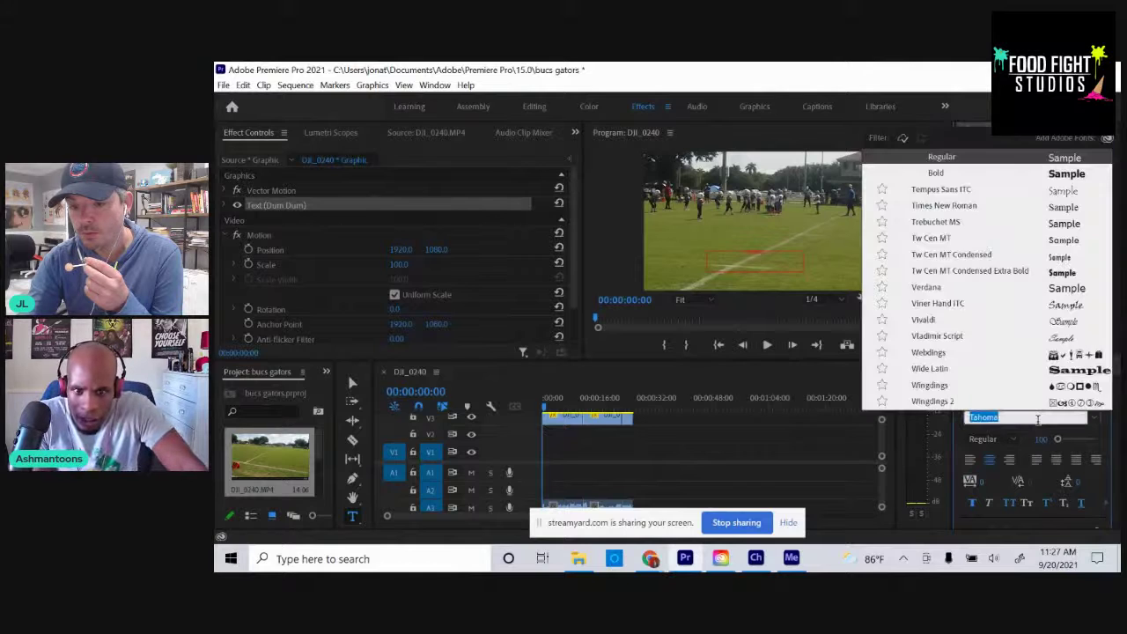
pyautogui.click(1012, 440)
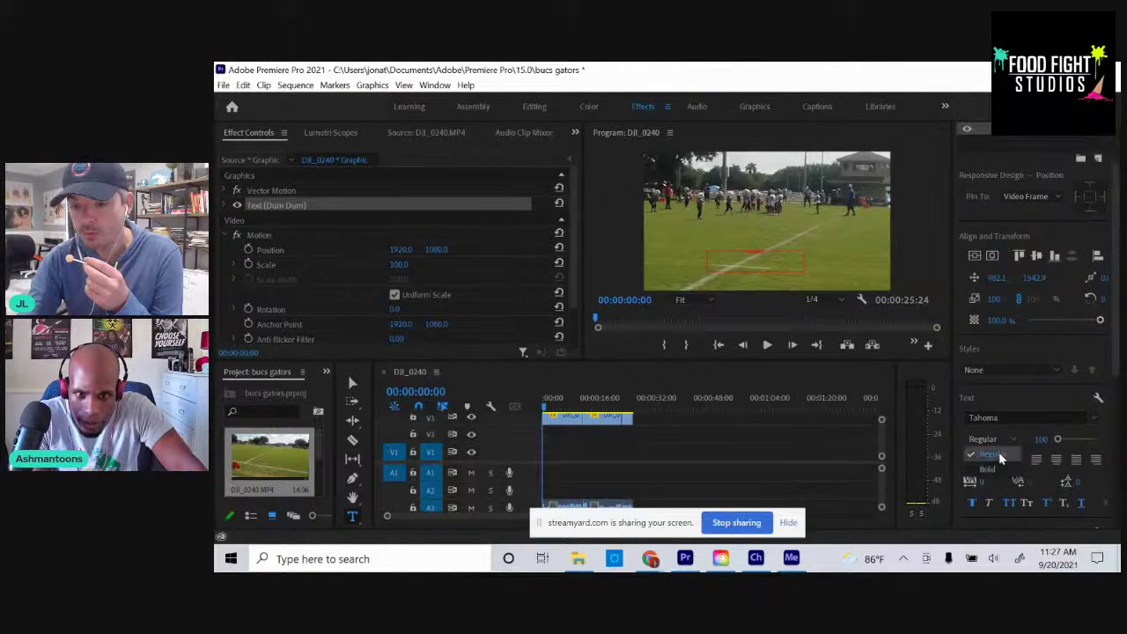
pyautogui.click(990, 469)
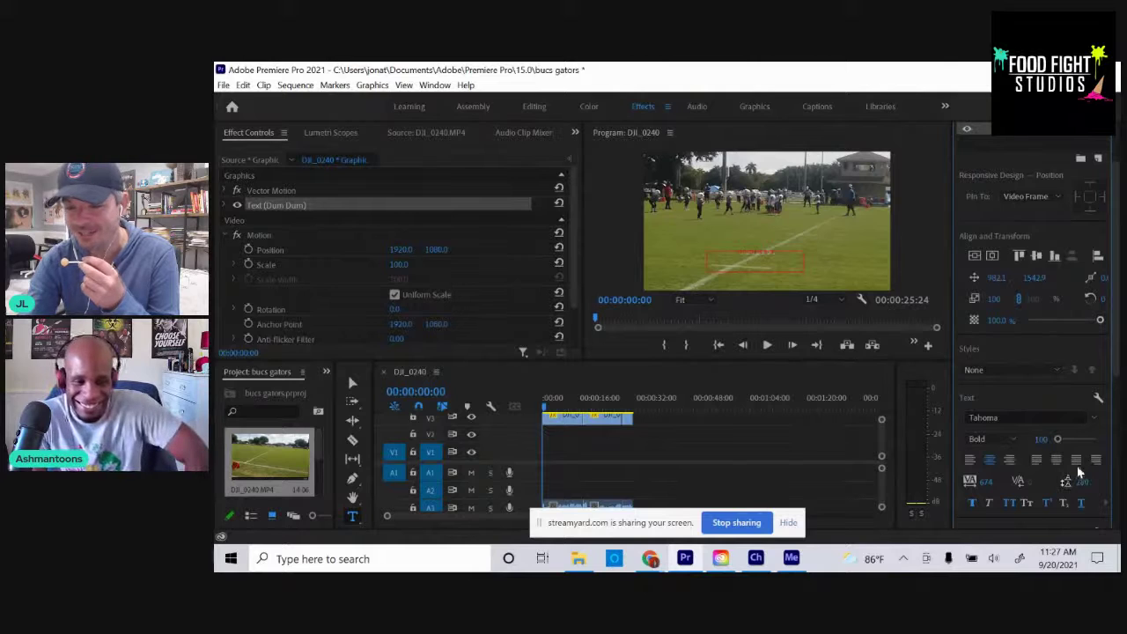
pyautogui.moveTo(1057, 441)
pyautogui.mouseDown()
pyautogui.moveTo(1079, 448)
pyautogui.moveTo(1060, 449)
pyautogui.moveTo(1071, 440)
pyautogui.mouseUp()
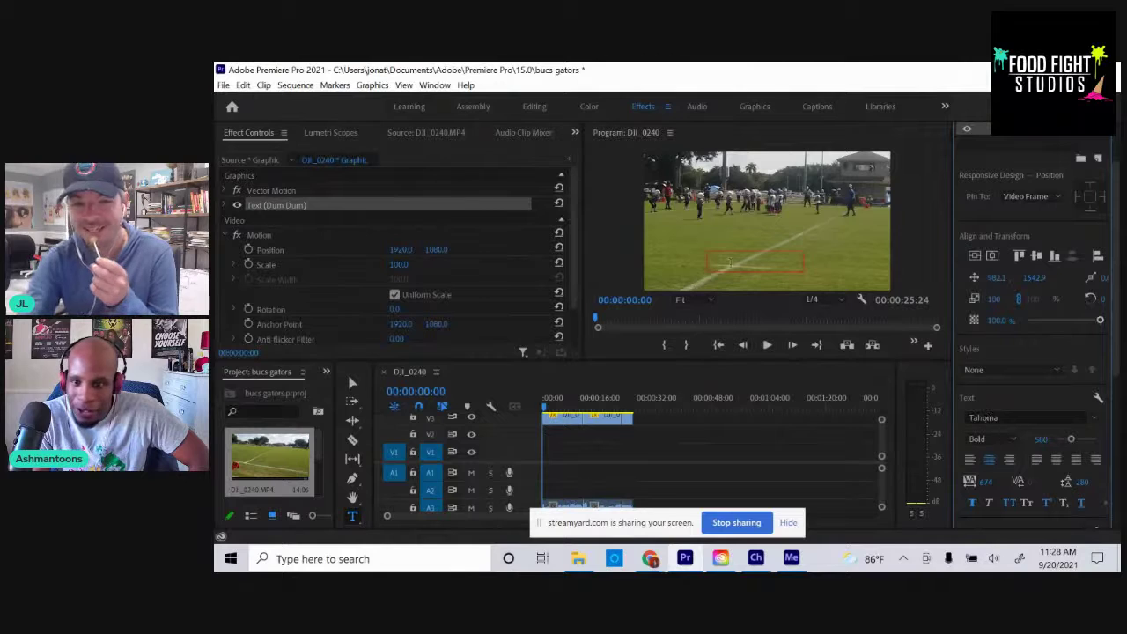
pyautogui.click(738, 528)
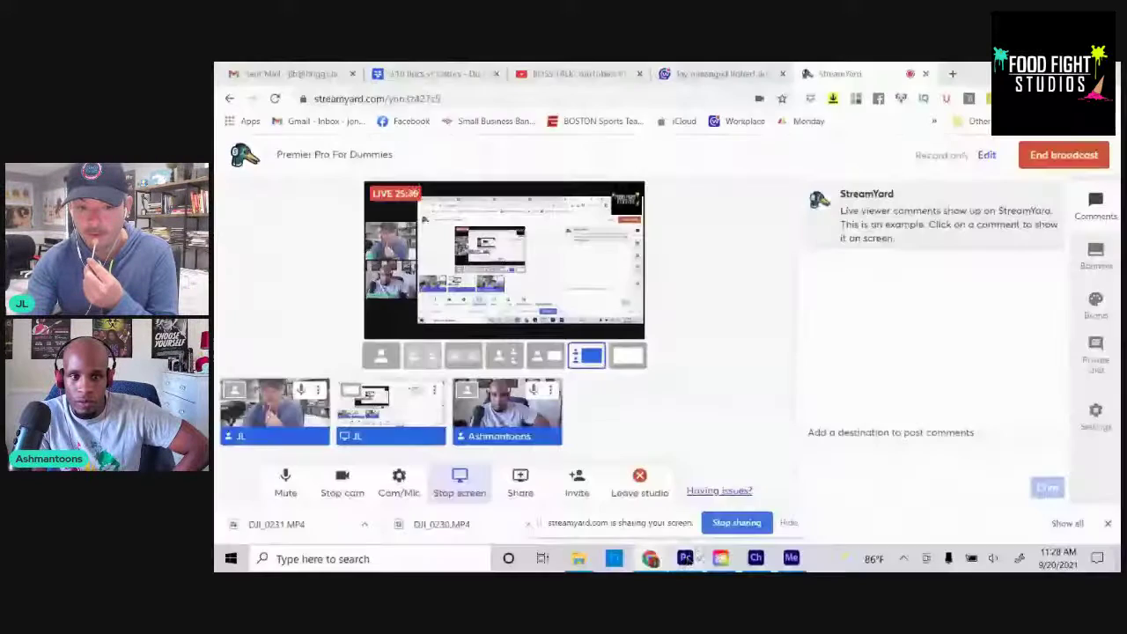
pyautogui.click(685, 558)
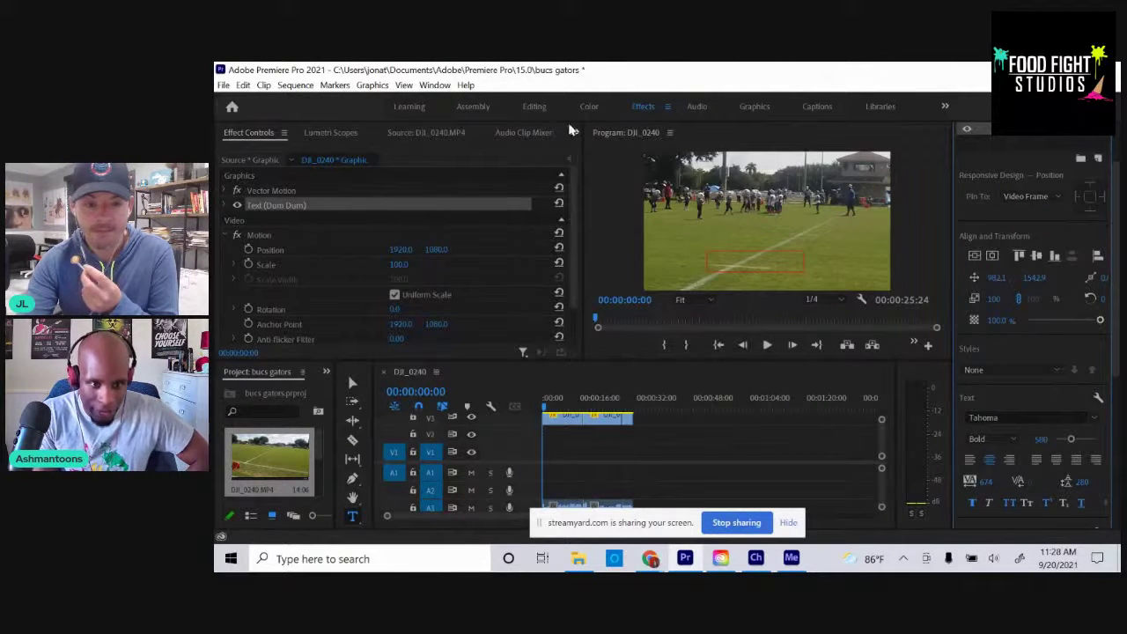
pyautogui.click(552, 423)
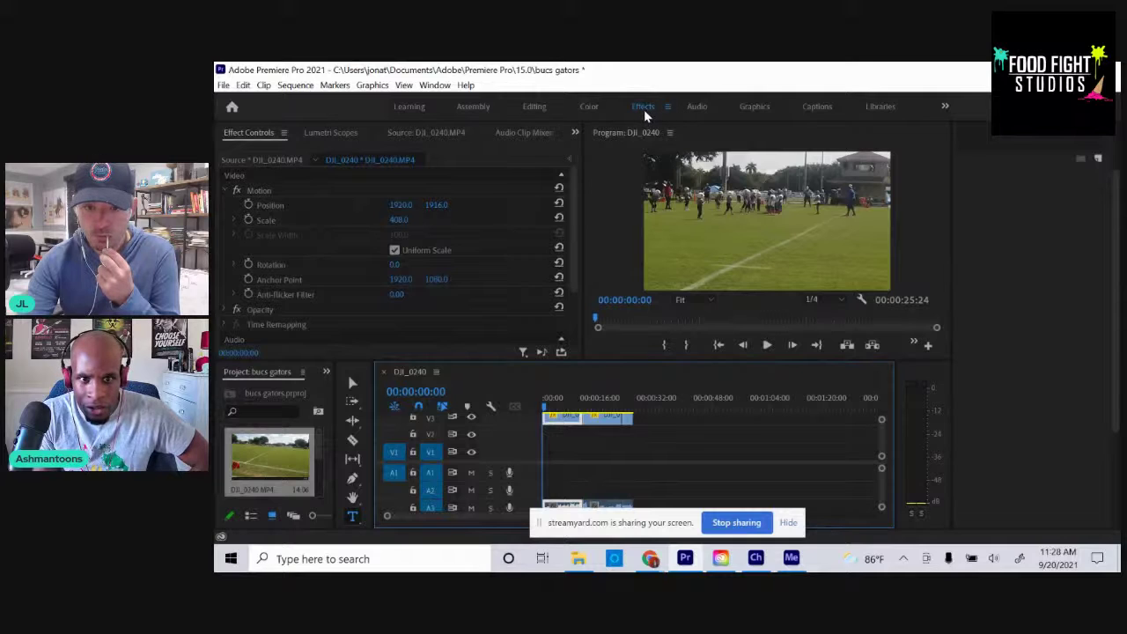
pyautogui.click(667, 106)
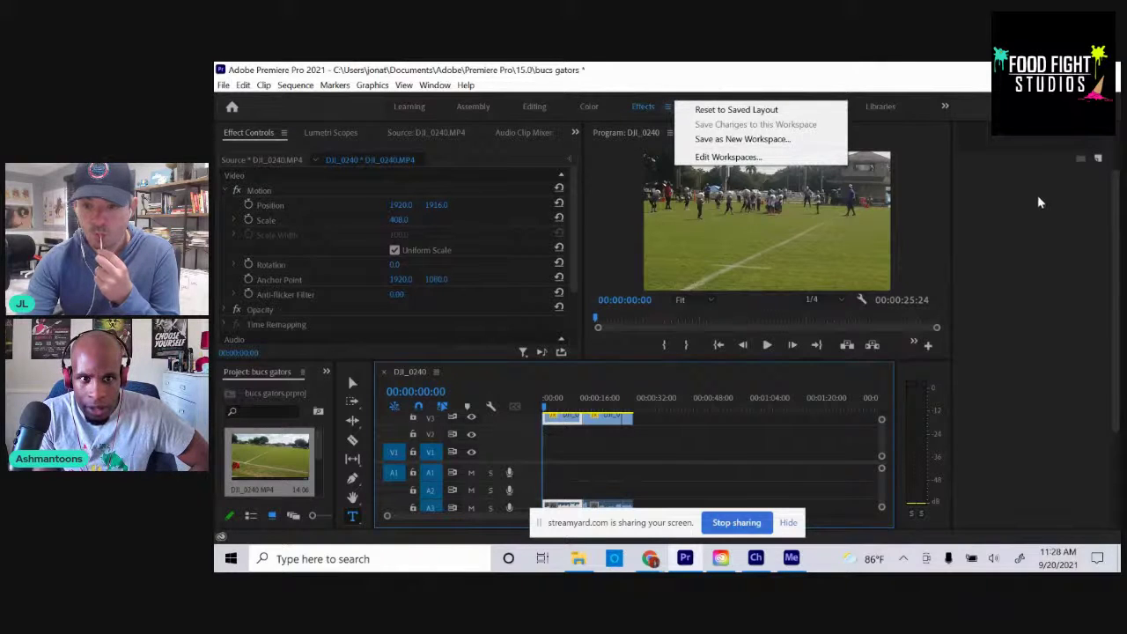
pyautogui.click(1115, 190)
pyautogui.moveTo(1116, 189); pyautogui.dragTo(1116, 132)
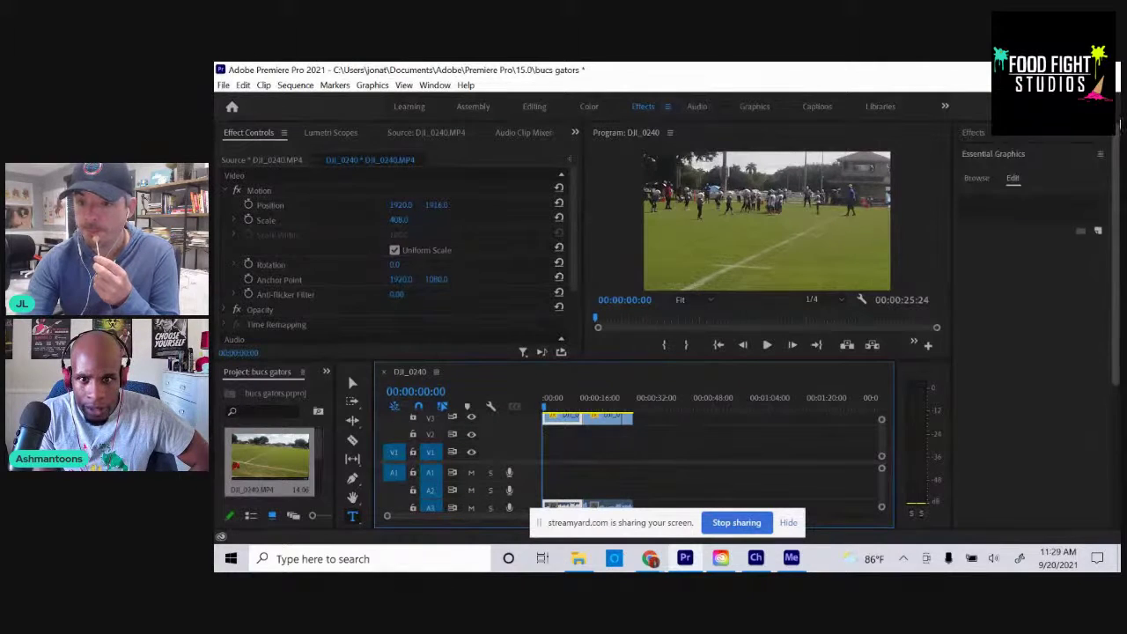
pyautogui.click(977, 178)
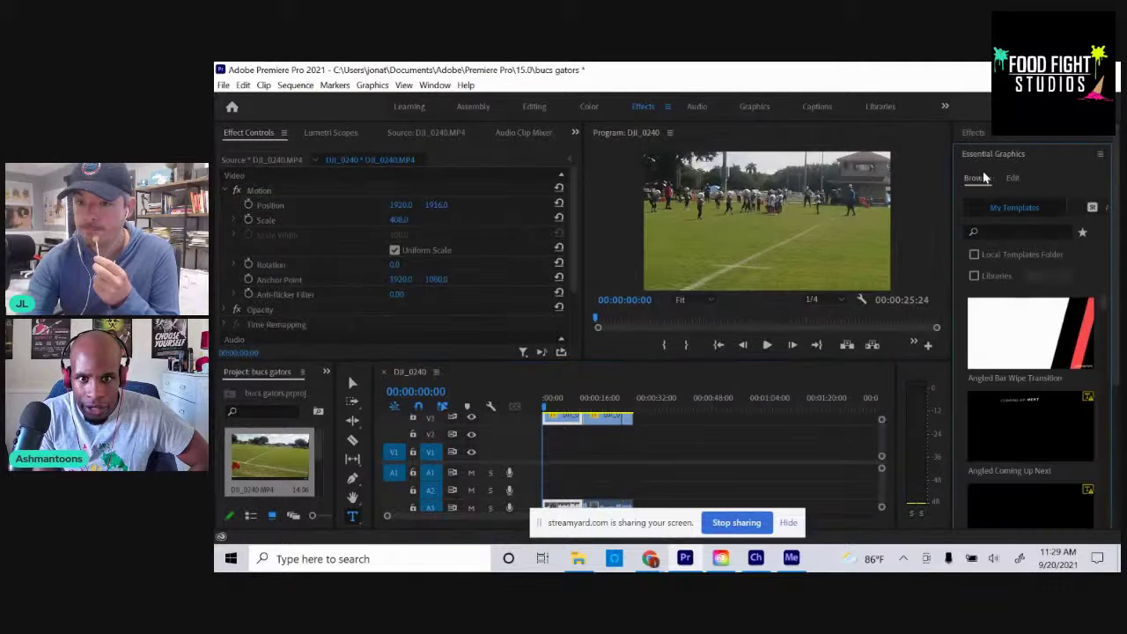
pyautogui.click(1013, 178)
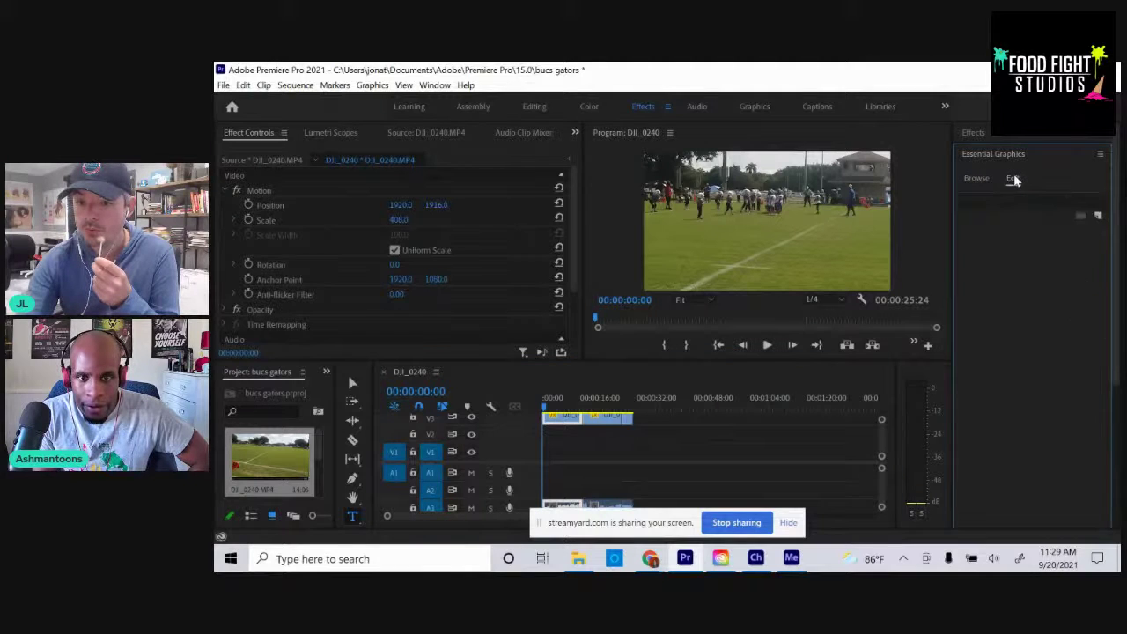
# Search the effects library for "sharpen".
pyautogui.click(983, 139)
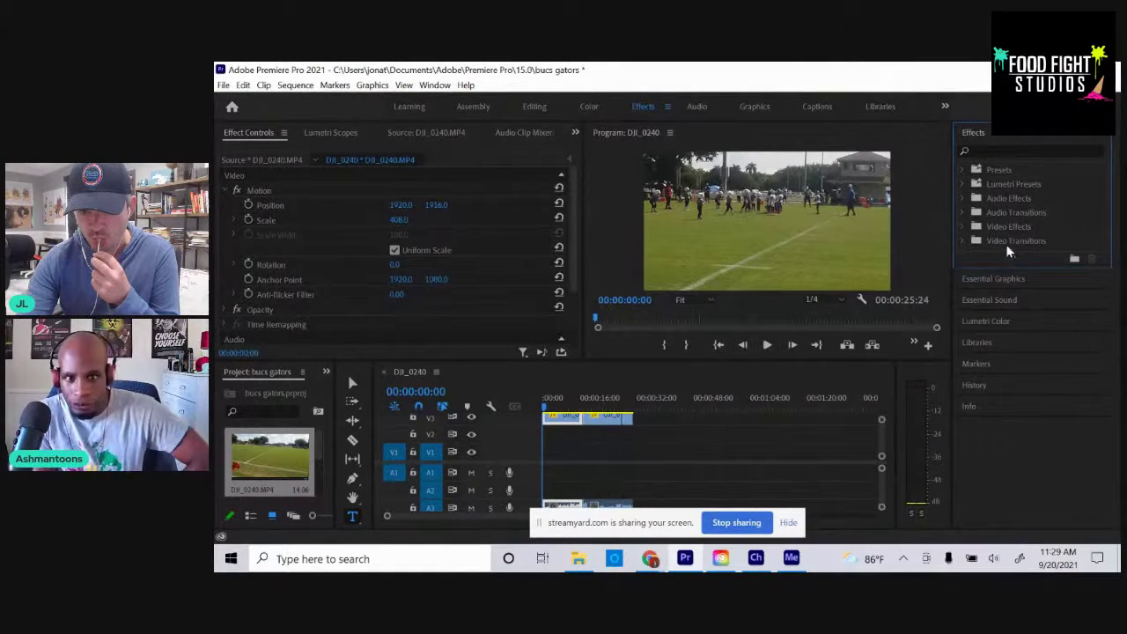
pyautogui.click(992, 152)
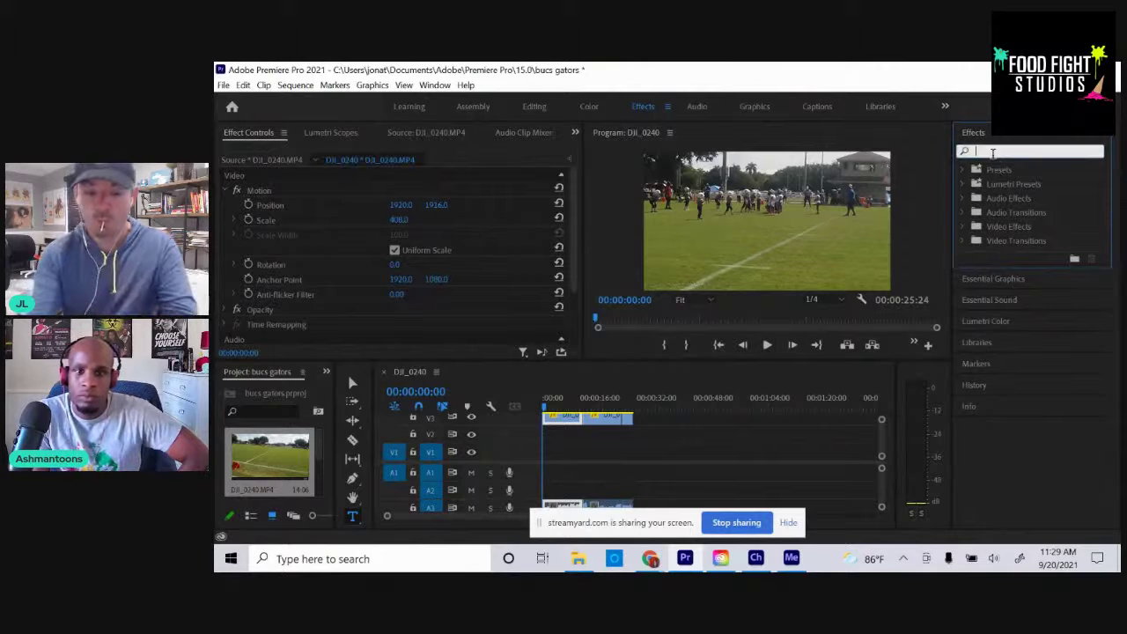
pyautogui.write('arpe')
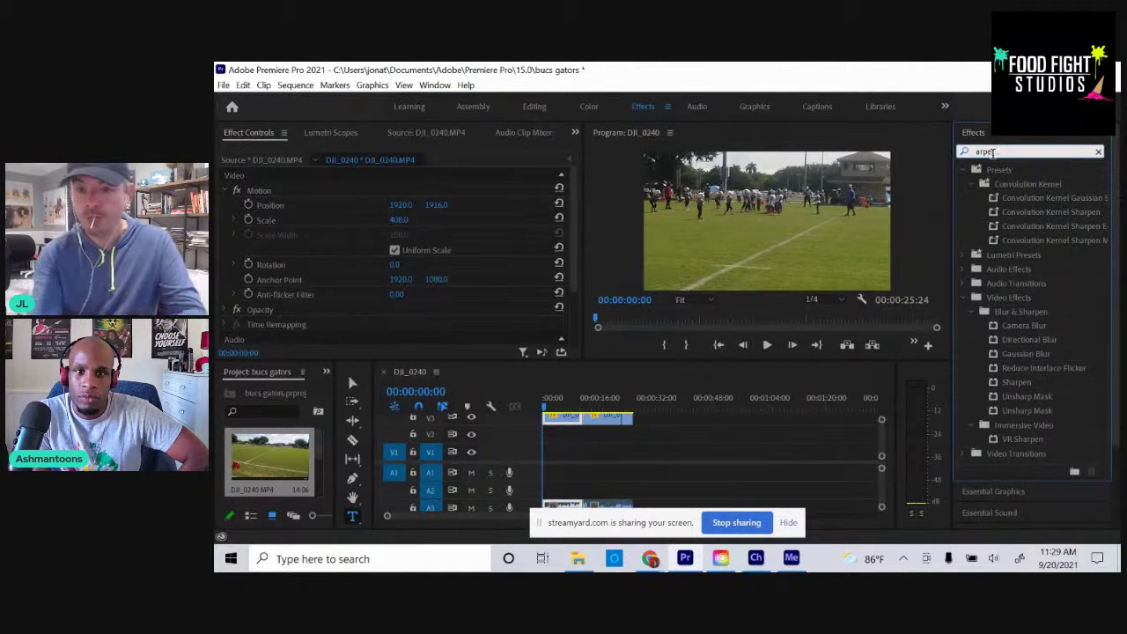
pyautogui.press('BackSpace')
pyautogui.press('BackSpace')
pyautogui.press('BackSpace')
pyautogui.write('sharpen')
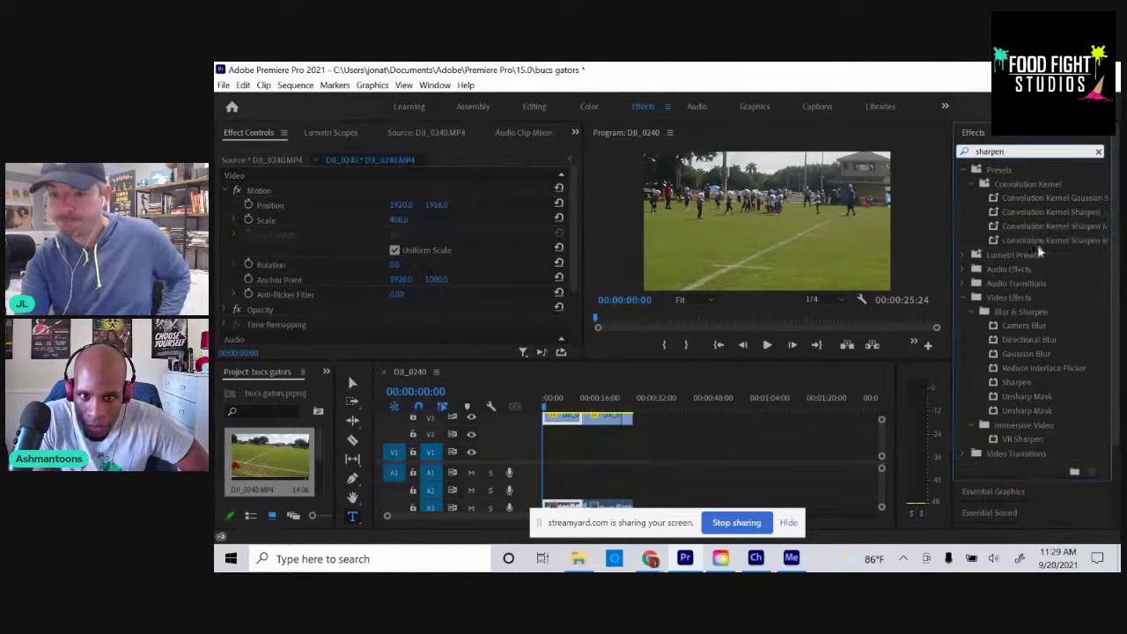
# Apply the Sharpen video effect from the Blur & Sharpen group to the first clip in the sequence.
pyautogui.click(965, 300)
pyautogui.click(965, 299)
pyautogui.click(1012, 300)
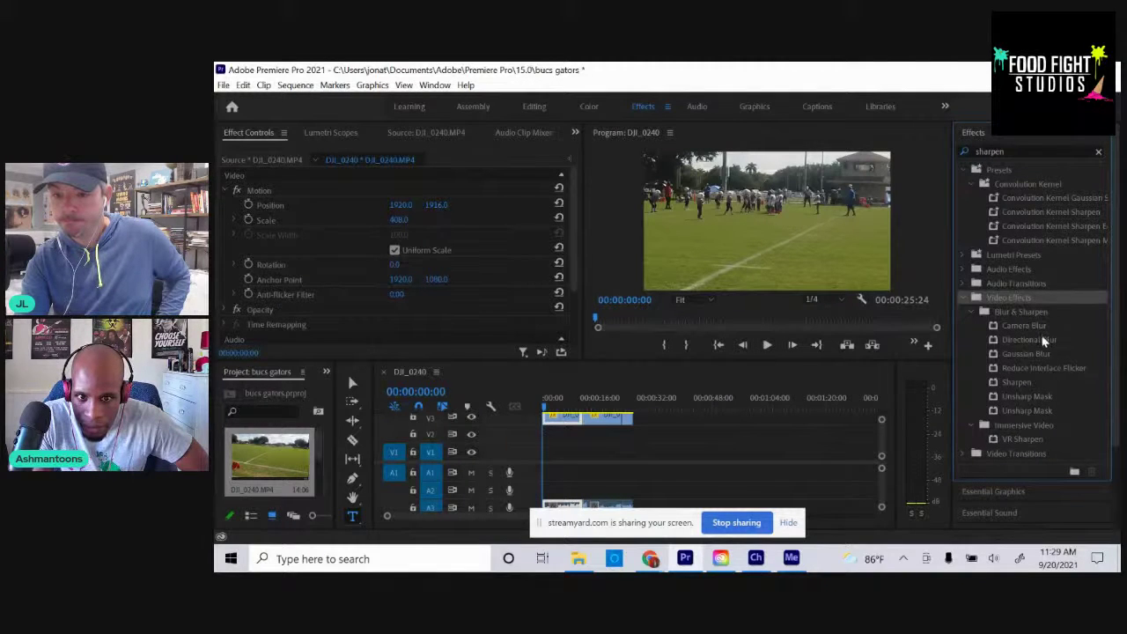
pyautogui.click(1019, 384)
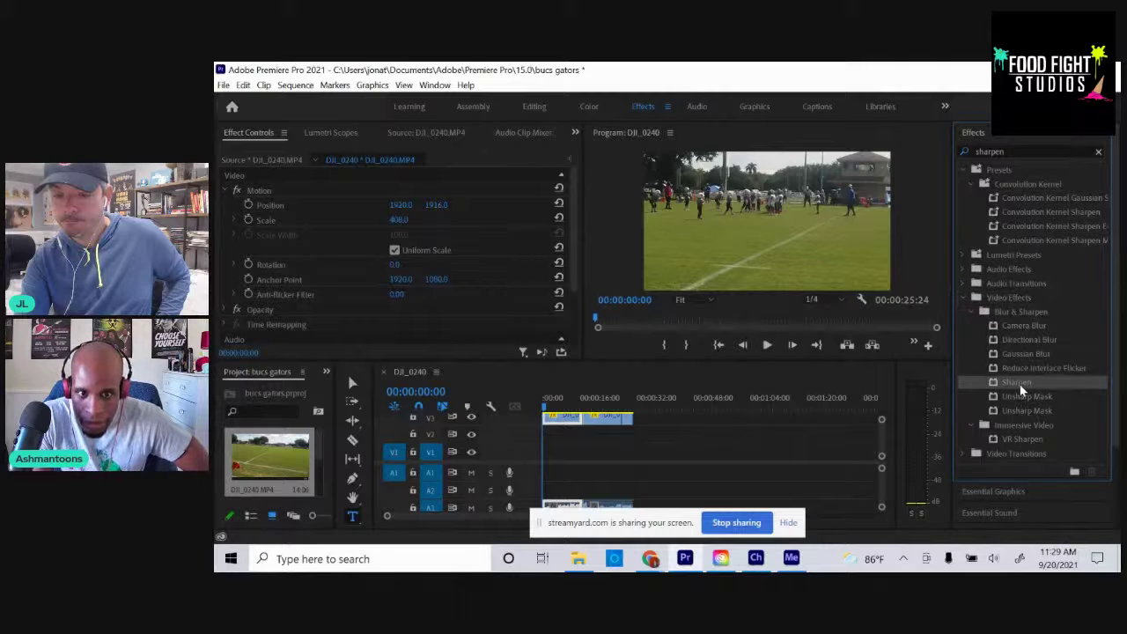
pyautogui.moveTo(1022, 388); pyautogui.dragTo(561, 420)
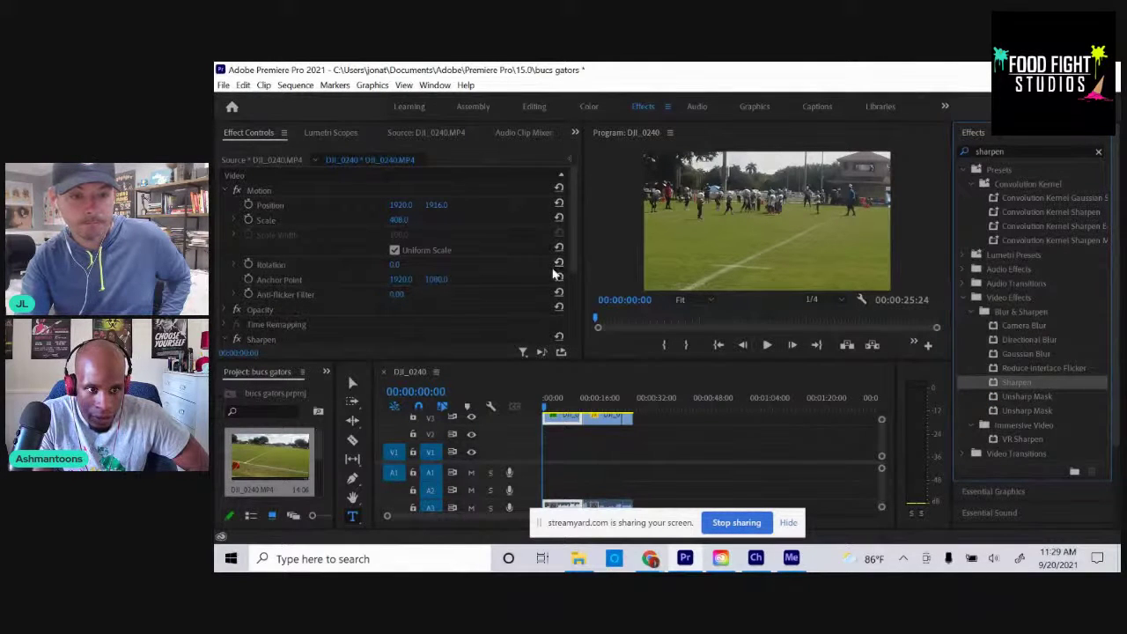
# Try a Sharpen Amount of 2 on the first clip's Sharpen effect.
pyautogui.moveTo(573, 262); pyautogui.dragTo(573, 316)
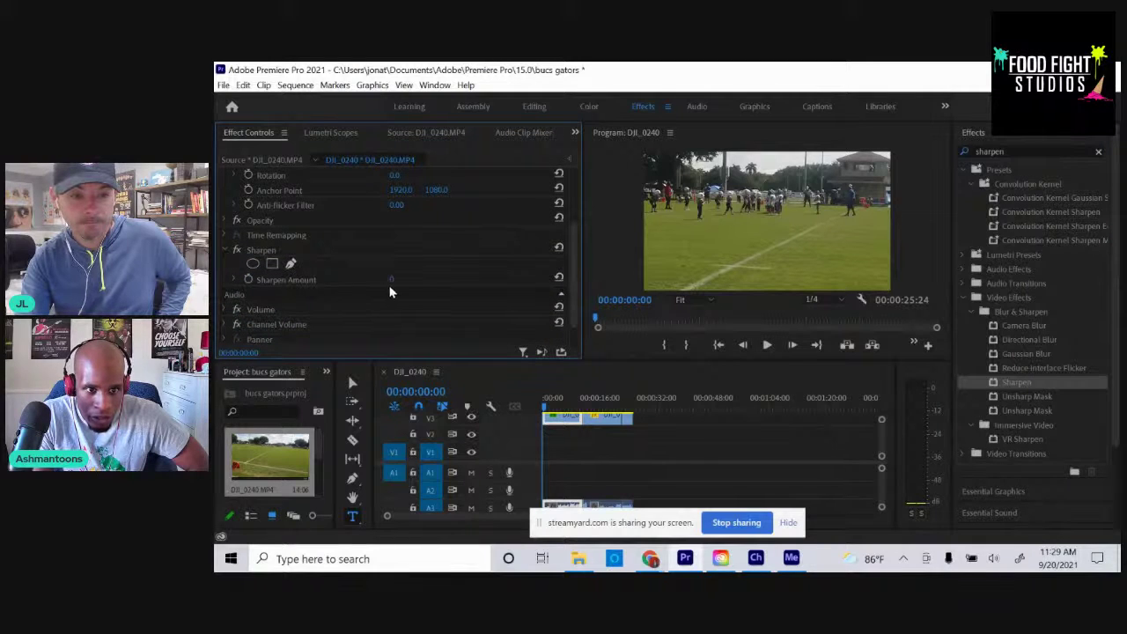
pyautogui.moveTo(390, 281)
pyautogui.mouseDown()
pyautogui.moveTo(514, 274)
pyautogui.moveTo(408, 280)
pyautogui.moveTo(357, 297)
pyautogui.moveTo(549, 285)
pyautogui.moveTo(384, 282)
pyautogui.mouseUp()
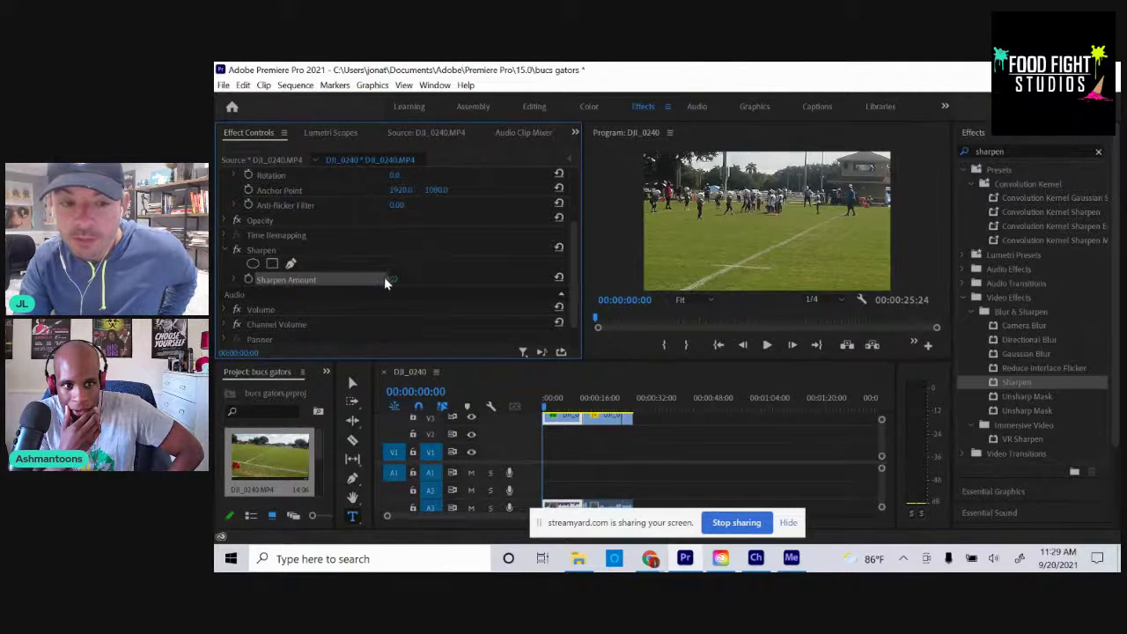
pyautogui.click(393, 280)
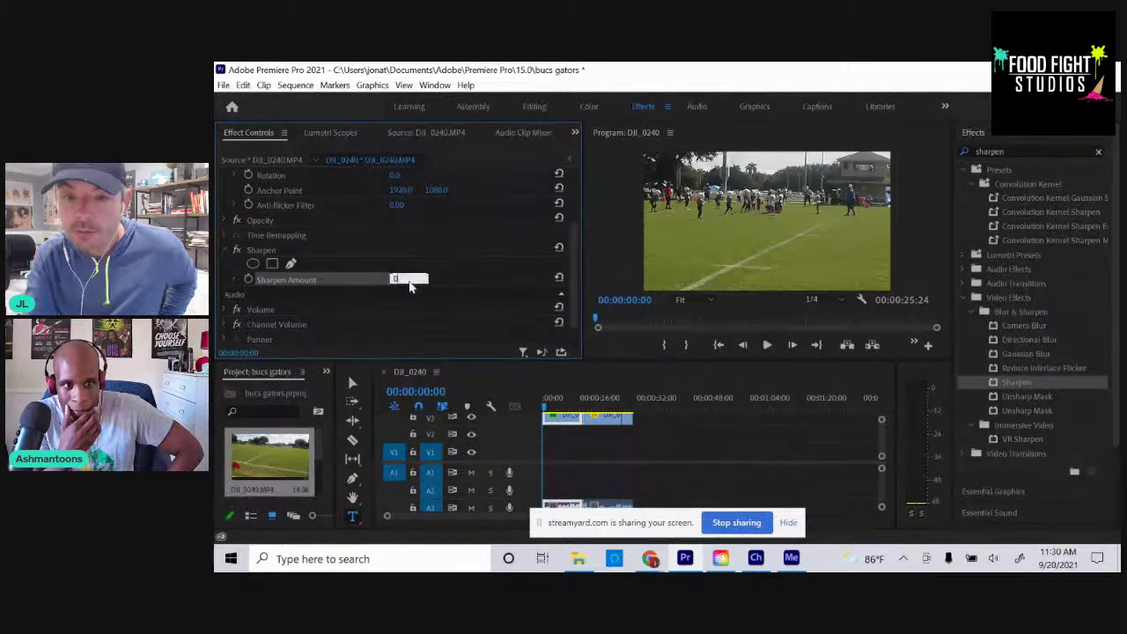
pyautogui.press('Return')
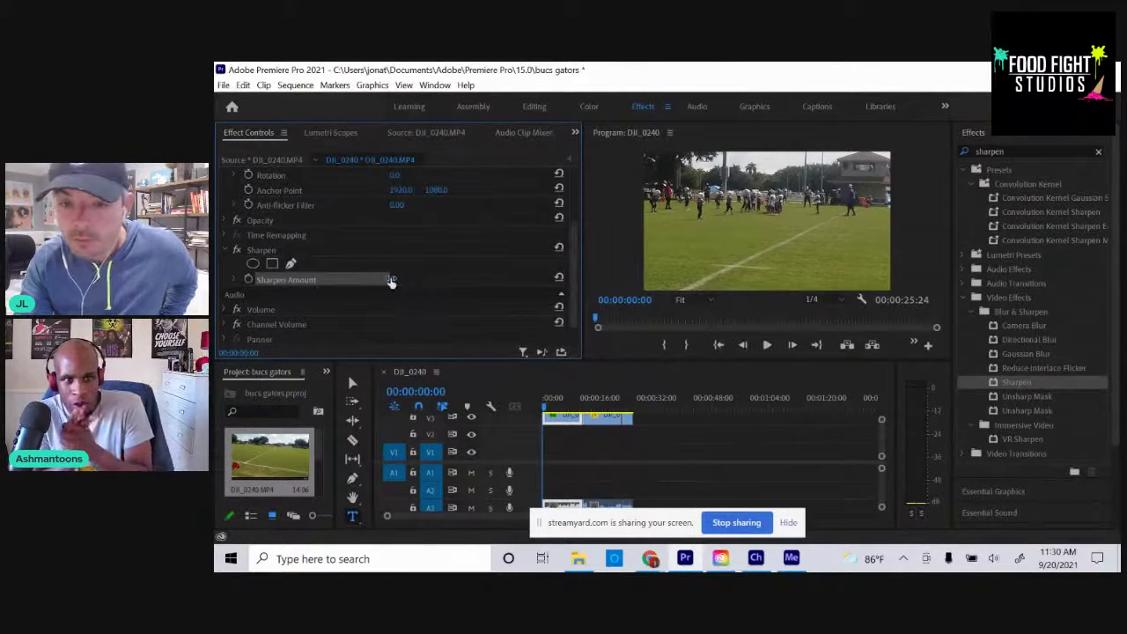
pyautogui.click(392, 280)
pyautogui.write('2')
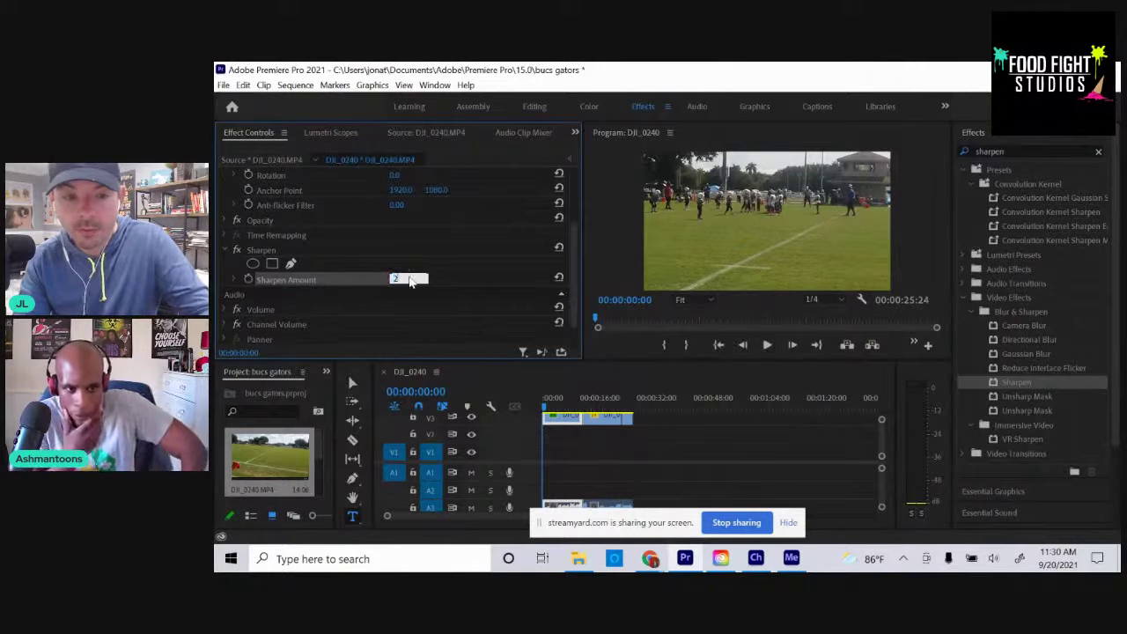
pyautogui.press('Return')
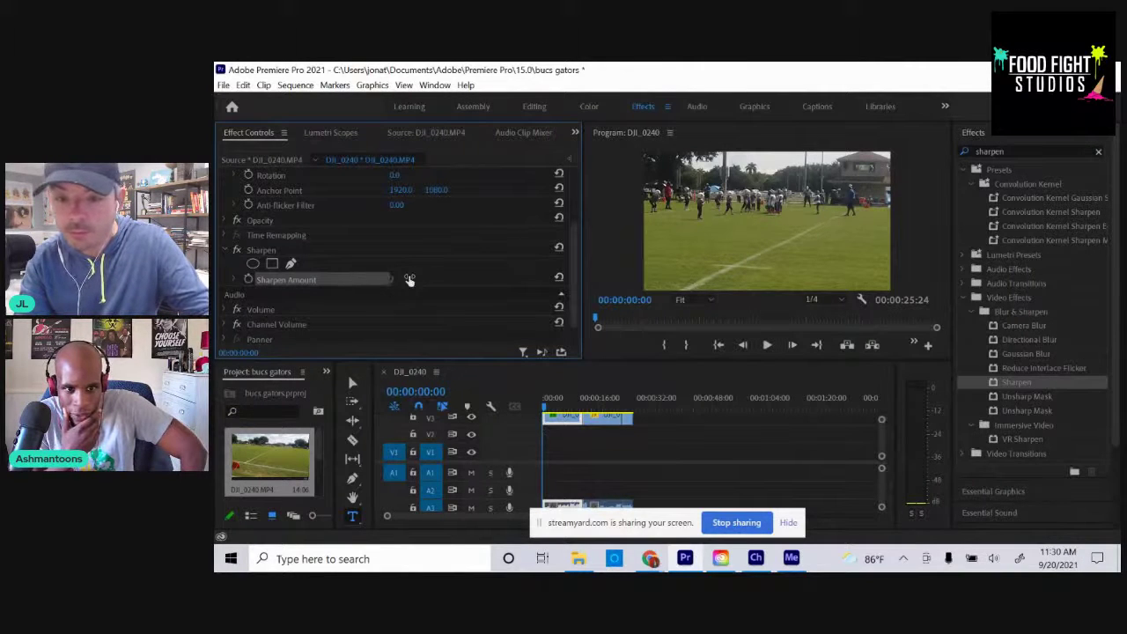
# Set the Sharpen Amount of the first clip to 5.
pyautogui.click(409, 279)
pyautogui.write('5')
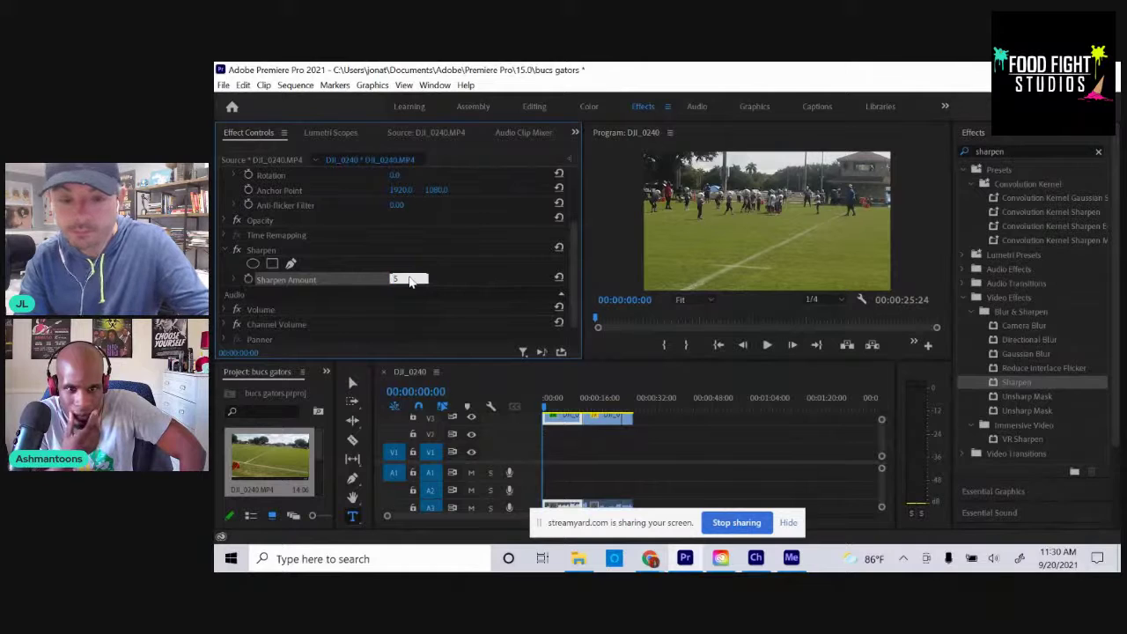
pyautogui.press('Return')
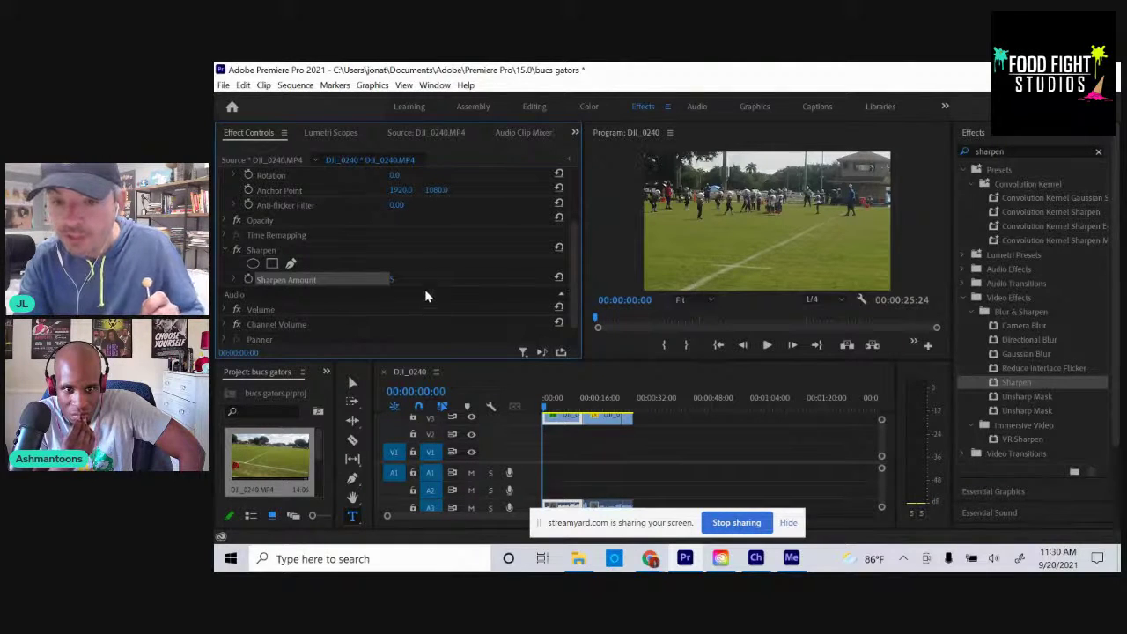
# Check the sharpened frame at Full playback resolution and return the program preview to 1/4 resolution.
pyautogui.click(834, 302)
pyautogui.click(828, 313)
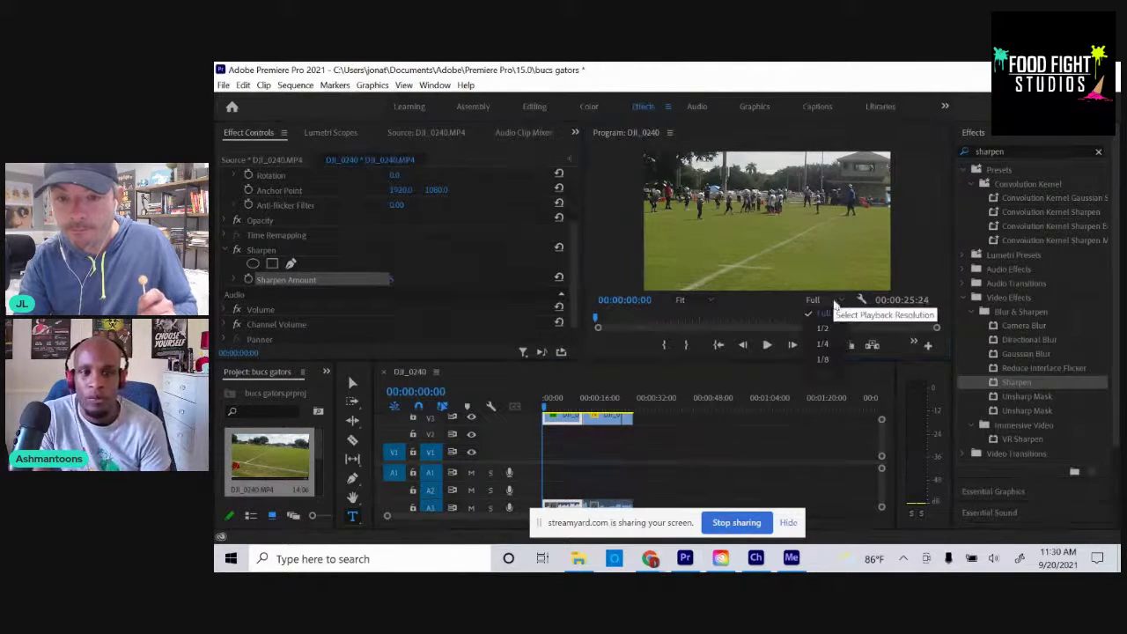
pyautogui.click(835, 304)
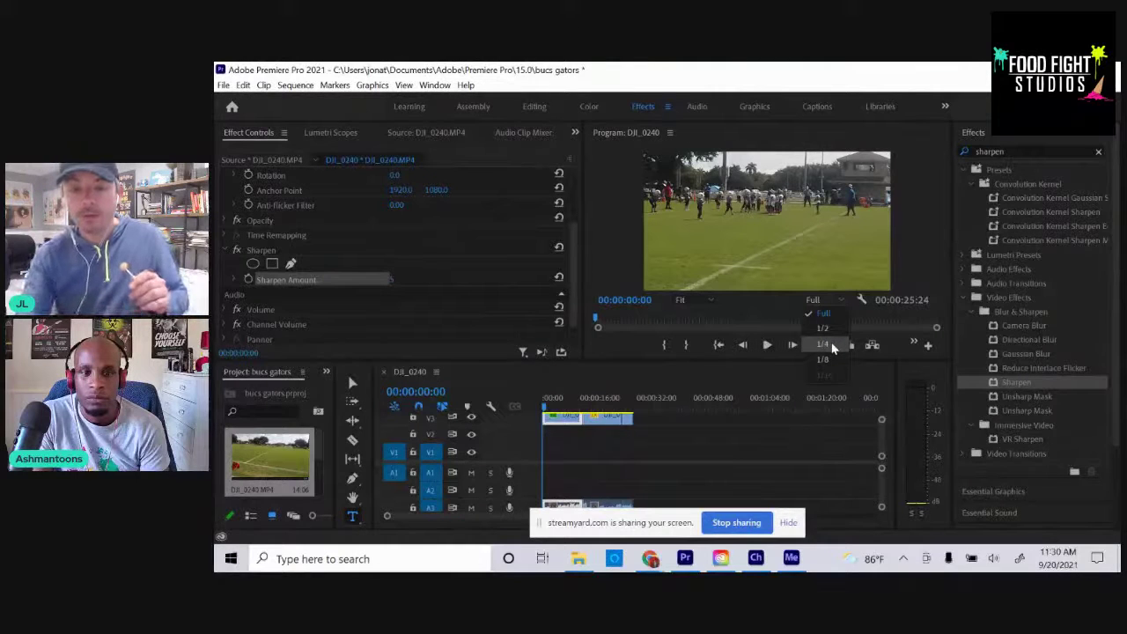
pyautogui.click(829, 344)
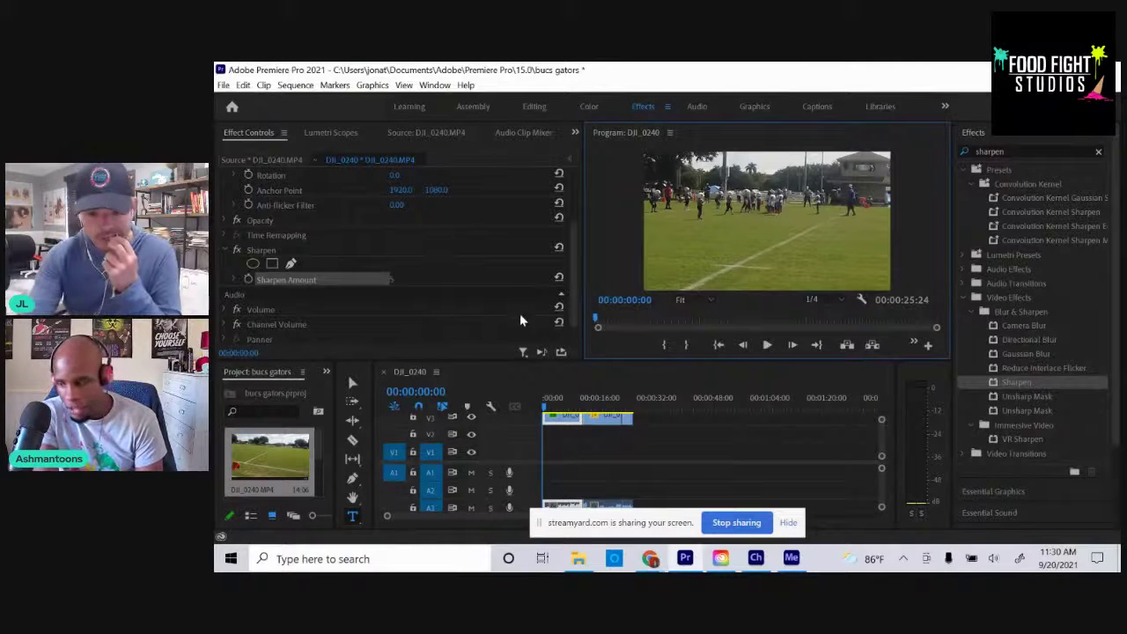
pyautogui.click(737, 523)
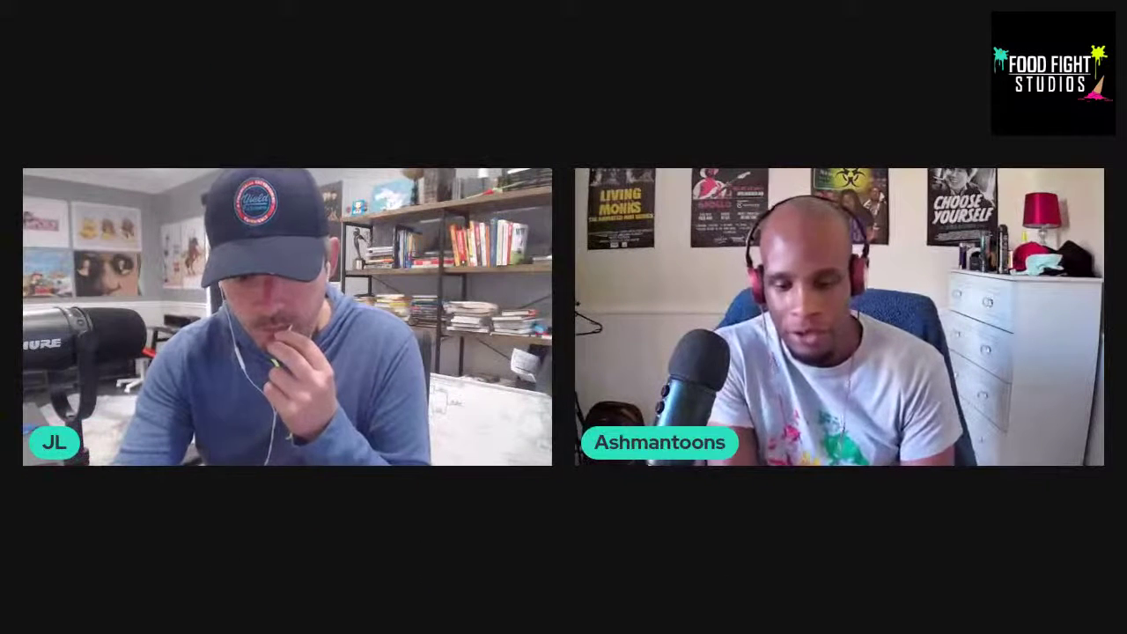